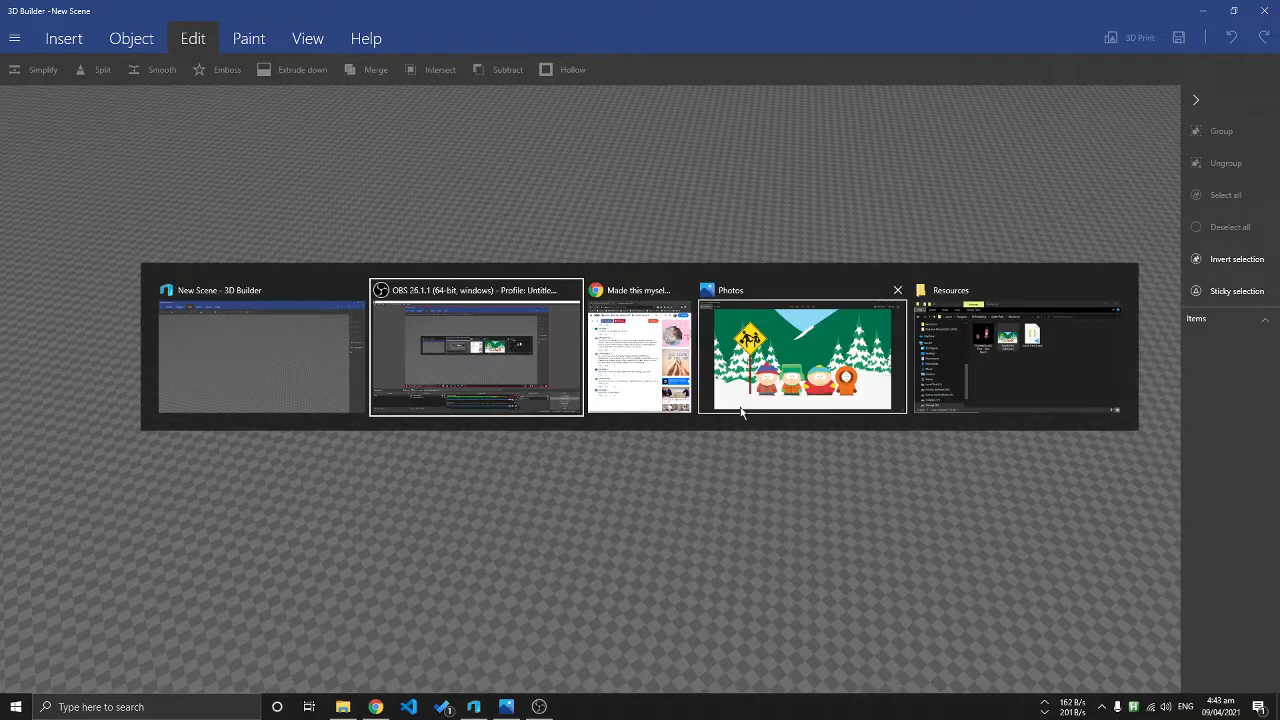
# Step: Switch to Photos and view the South Park Reference picture of the four characters
pyautogui.hotkey('alt', 'Tab')
pyautogui.hotkey('alt', 'Tab')
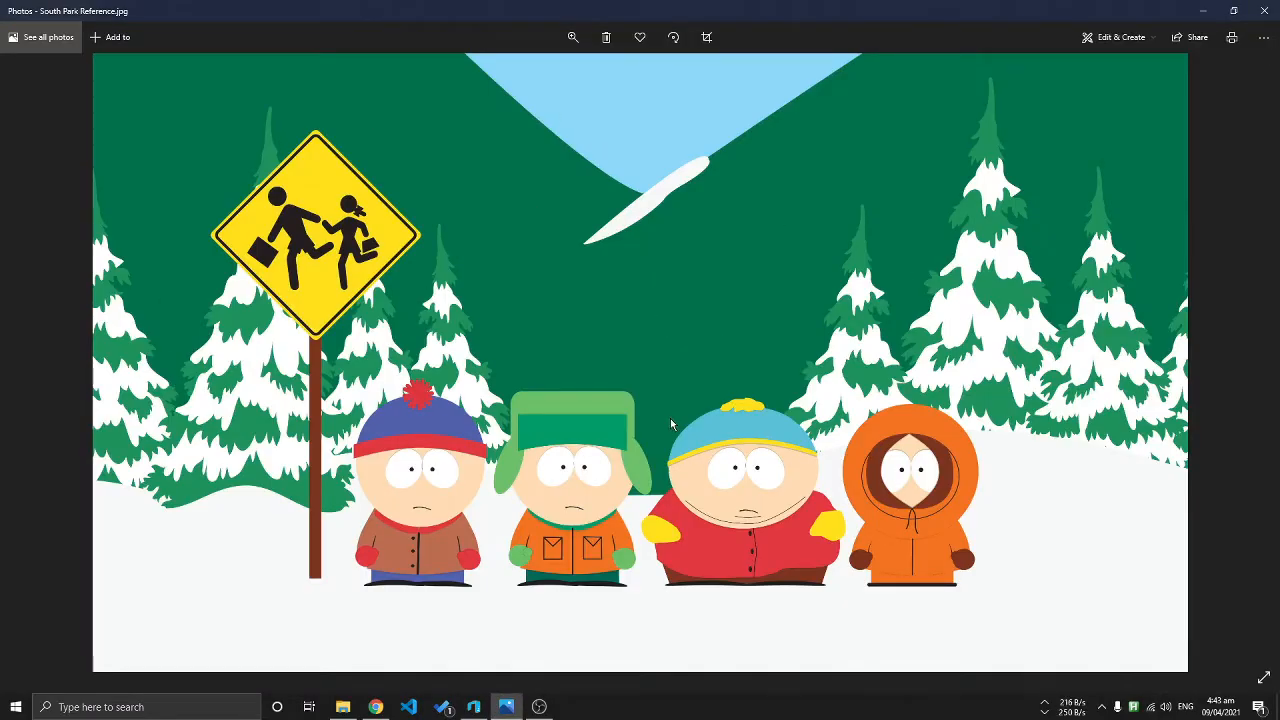
# Step: Load the South Park Reference image from the Resources folder into the empty 3D Builder scene
pyautogui.hotkey('alt', 'Tab')
pyautogui.hotkey('alt', 'Tab')
pyautogui.hotkey('alt', 'Tab')
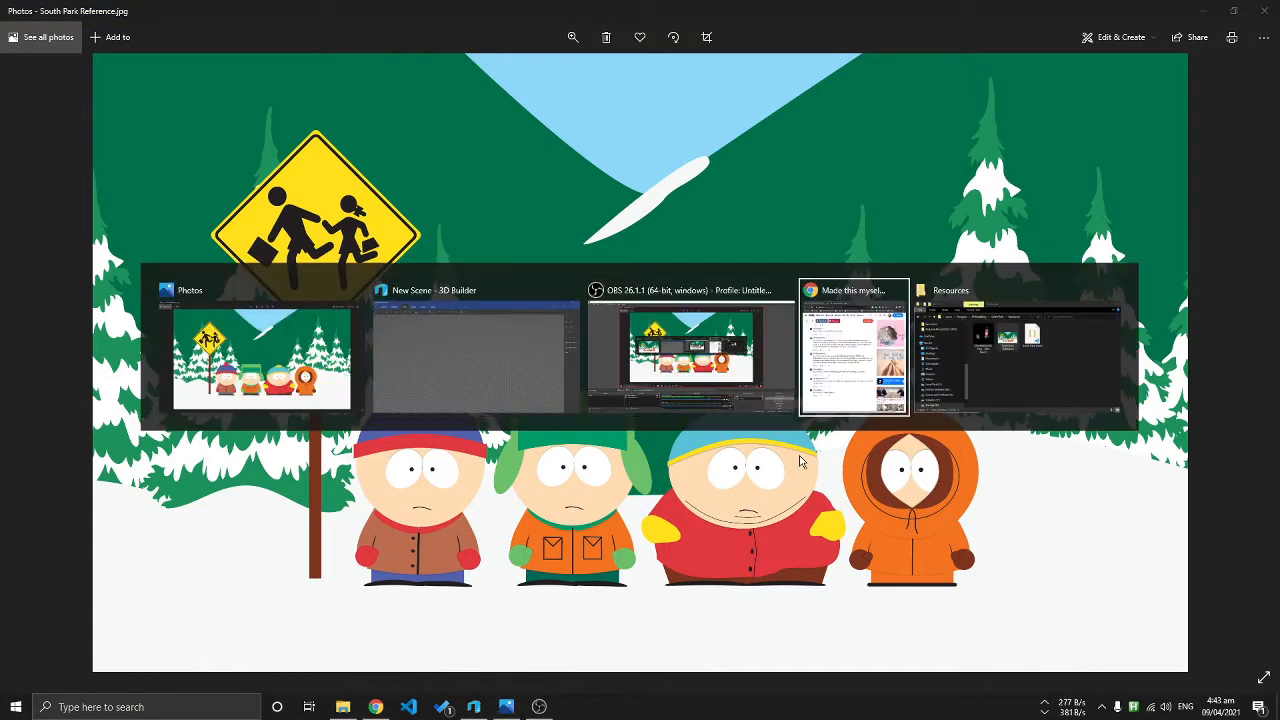
pyautogui.hotkey('alt', 'Tab')
pyautogui.hotkey('alt', 'Tab')
pyautogui.hotkey('alt', 'Tab')
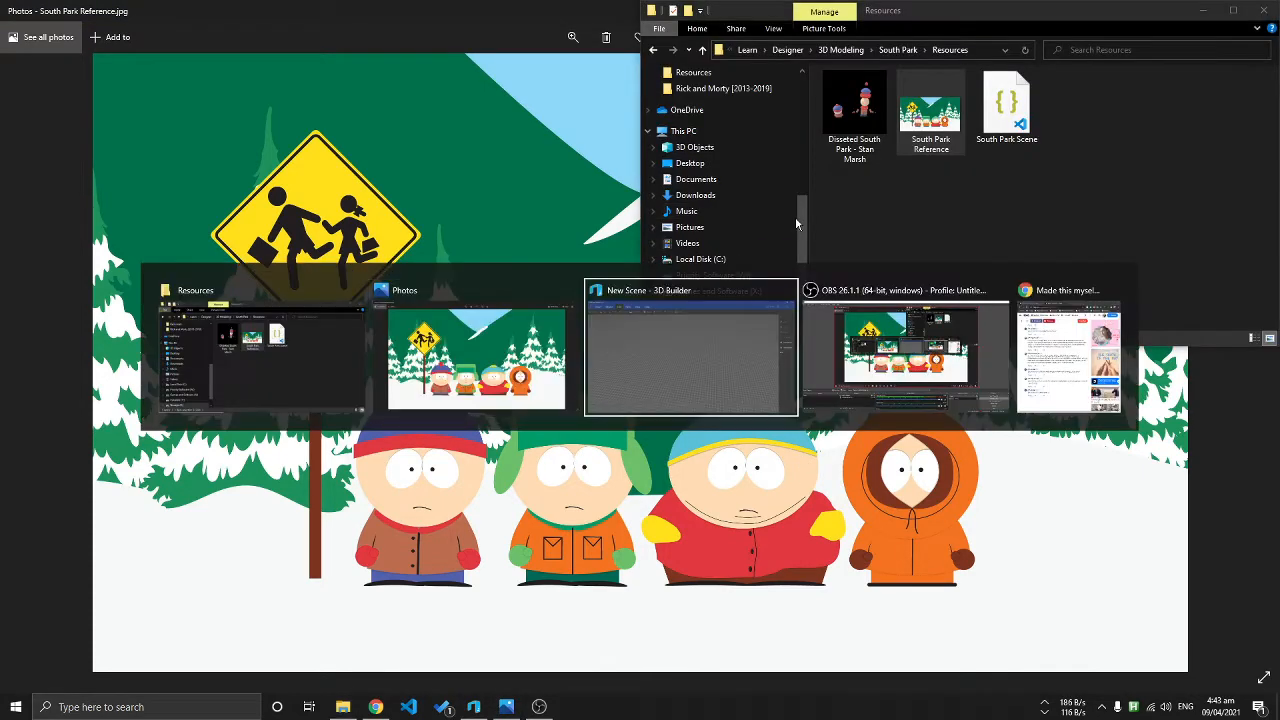
pyautogui.click(734, 380)
pyautogui.hotkey('alt', 'Tab')
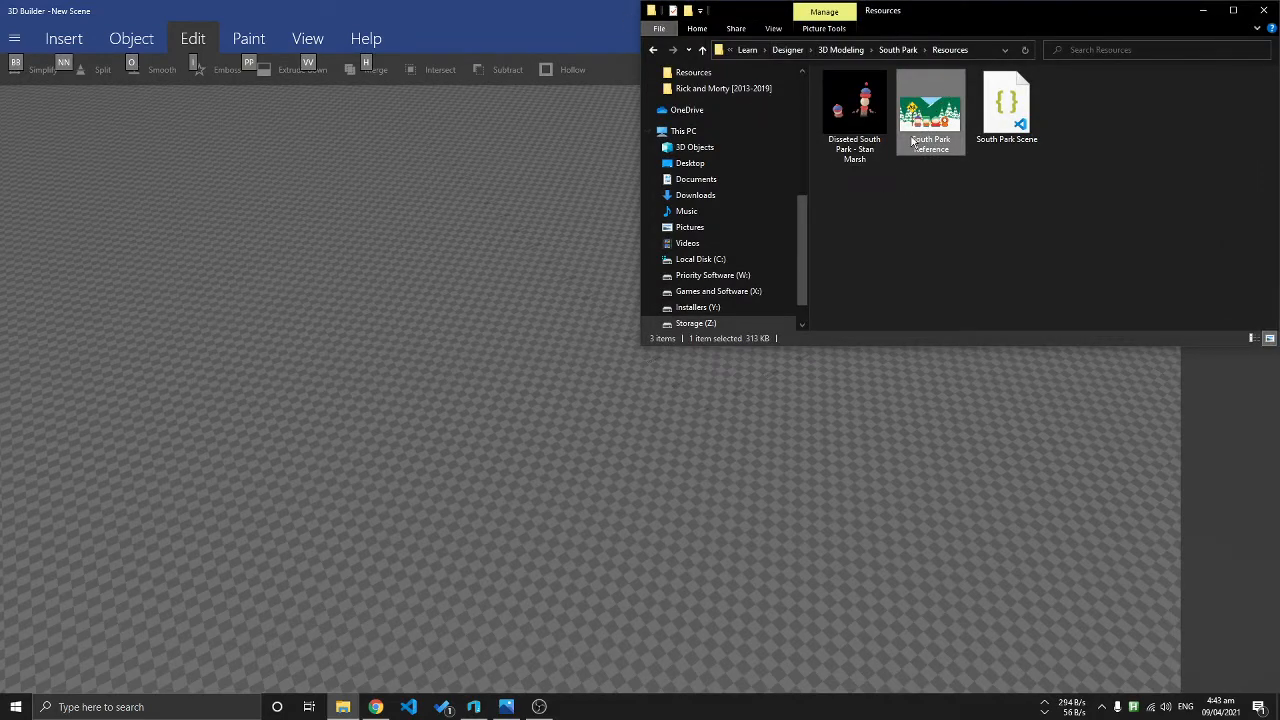
pyautogui.moveTo(577, 362); pyautogui.dragTo(610, 410)
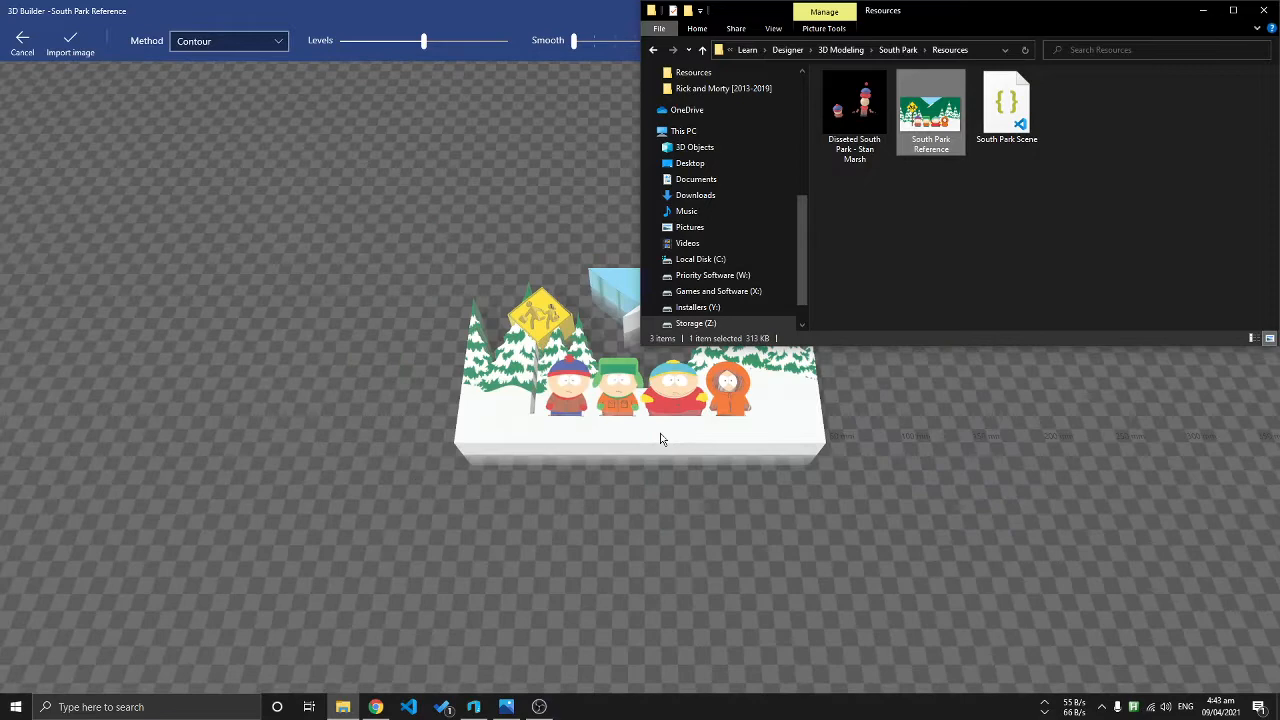
pyautogui.click(398, 240)
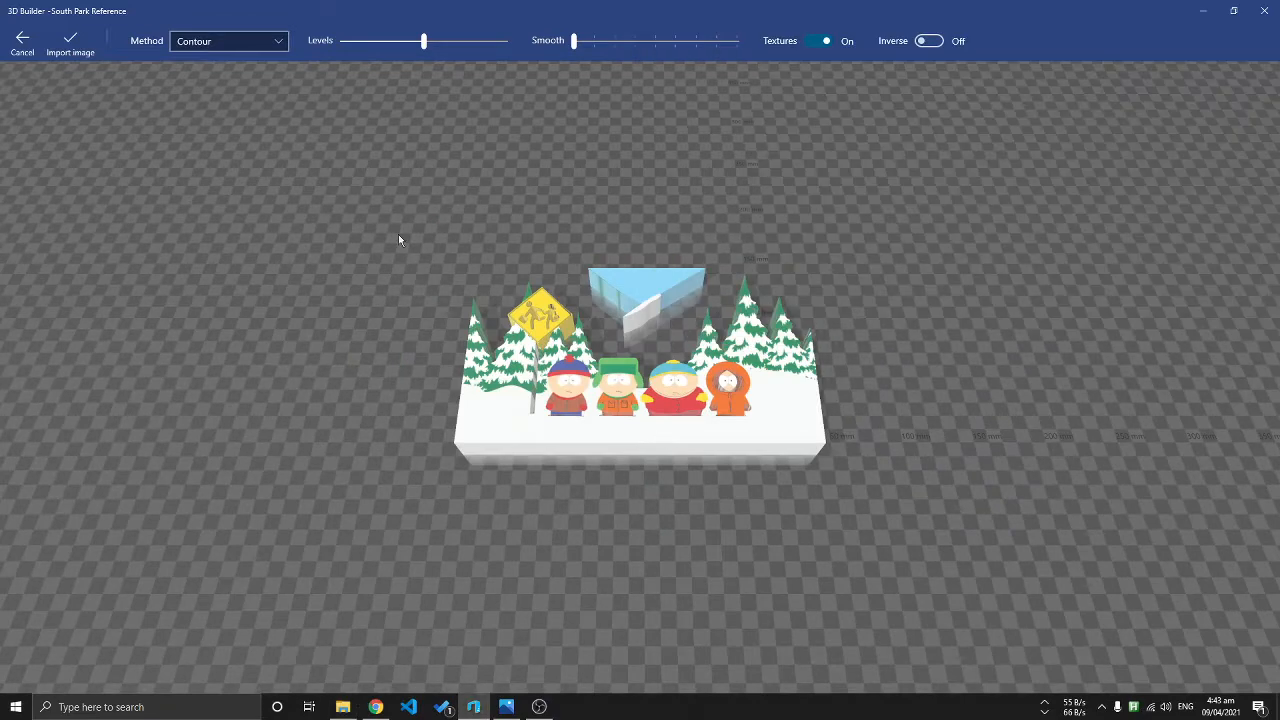
# Step: Examine the Contour relief preview from several angles, including the block sides, trees and yellow road sign
pyautogui.moveTo(733, 330); pyautogui.dragTo(990, 293)
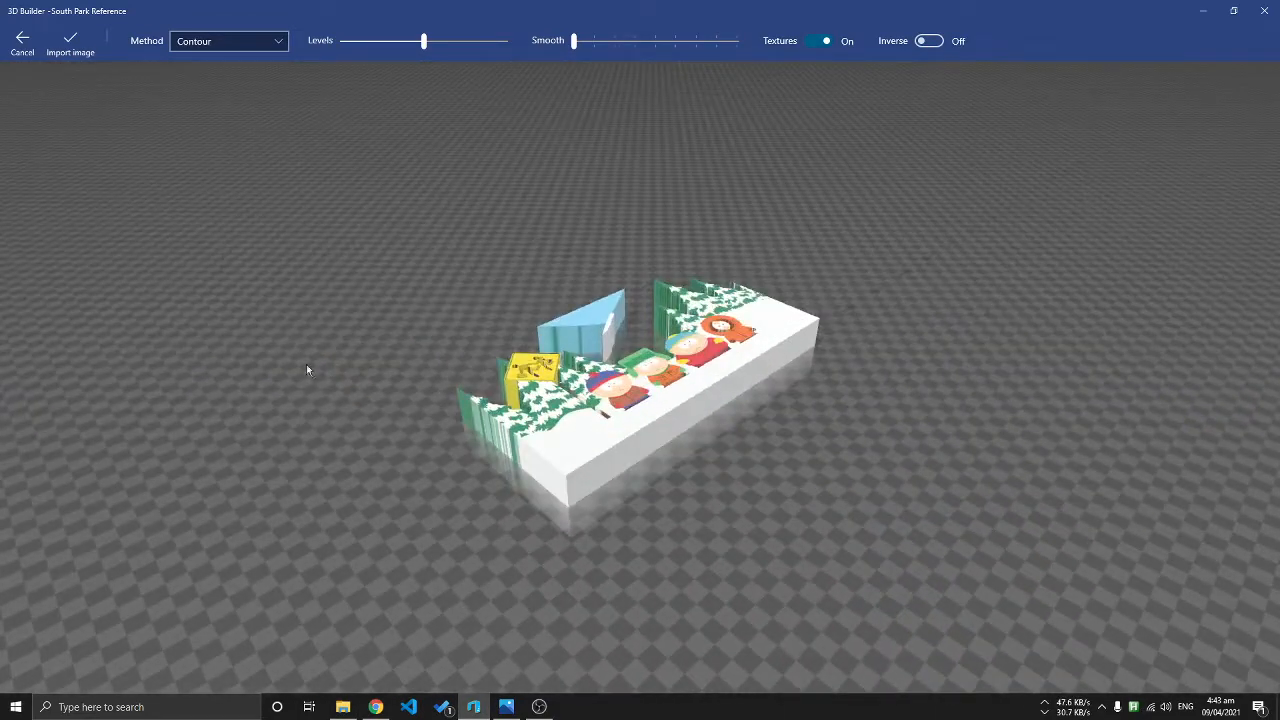
pyautogui.moveTo(576, 466); pyautogui.dragTo(640, 430)
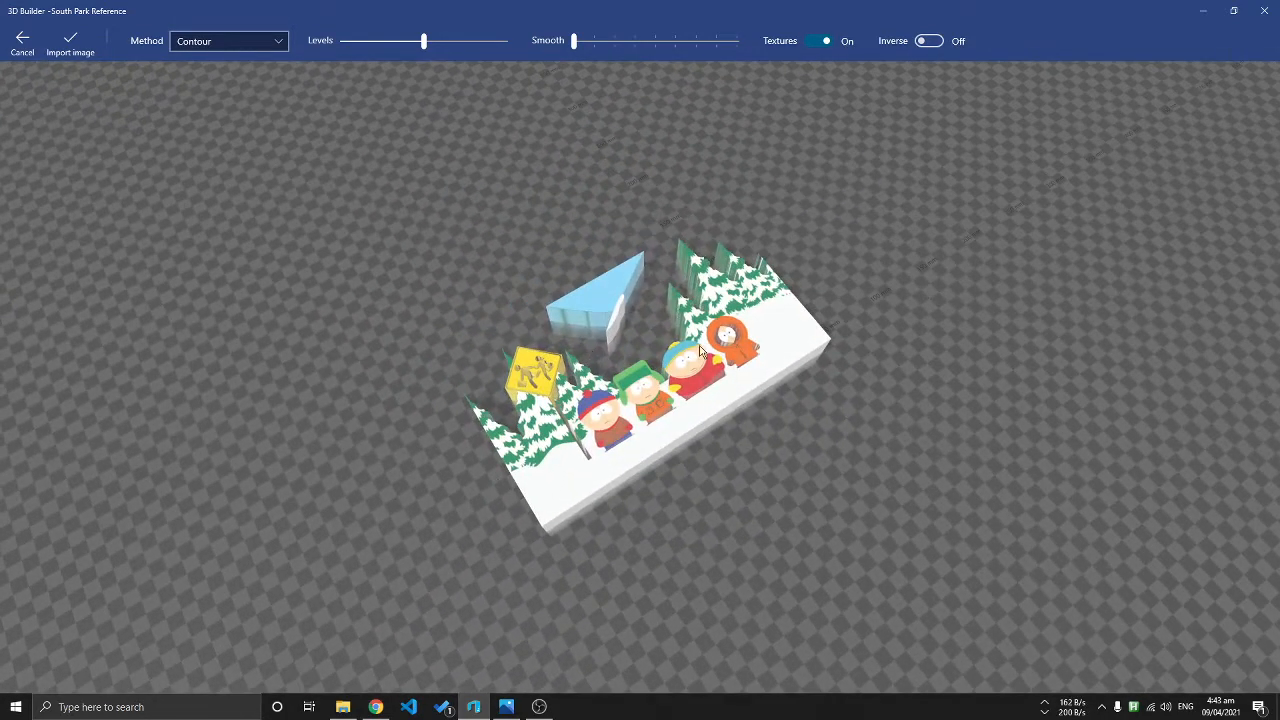
pyautogui.scroll(3, 605, 352)
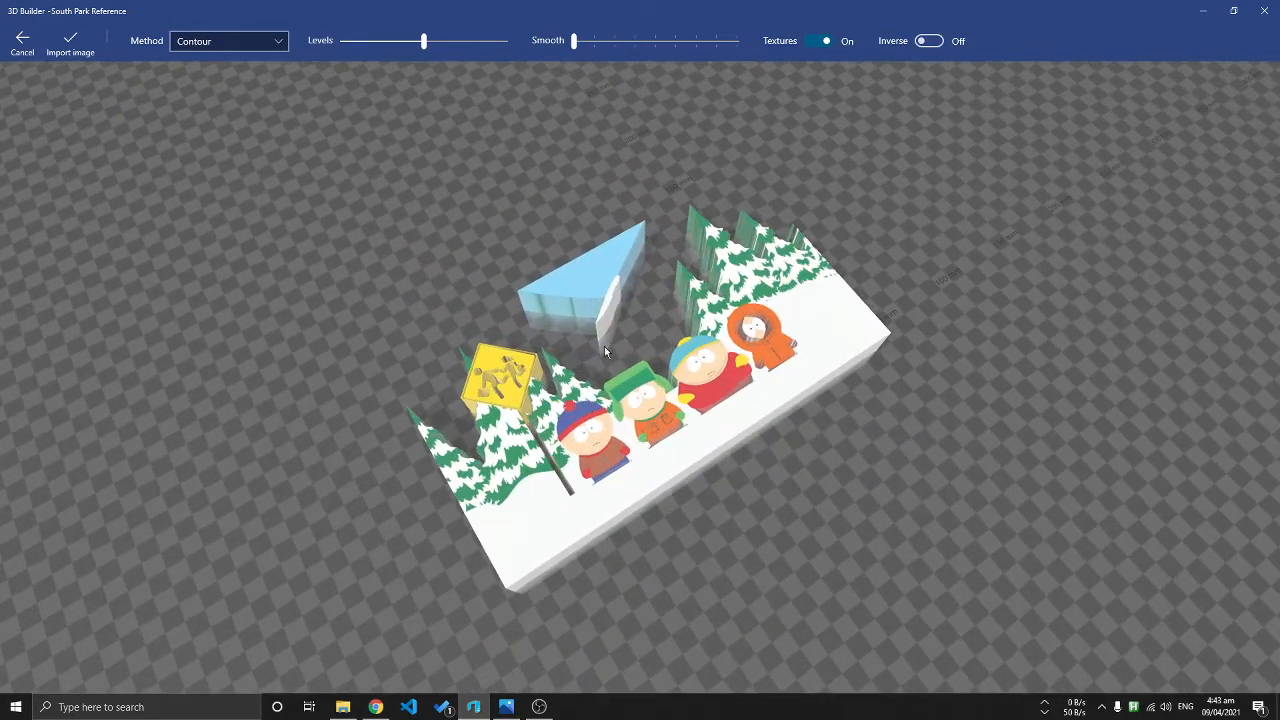
pyautogui.moveTo(616, 373); pyautogui.dragTo(523, 382)
pyautogui.scroll(2, 523, 382)
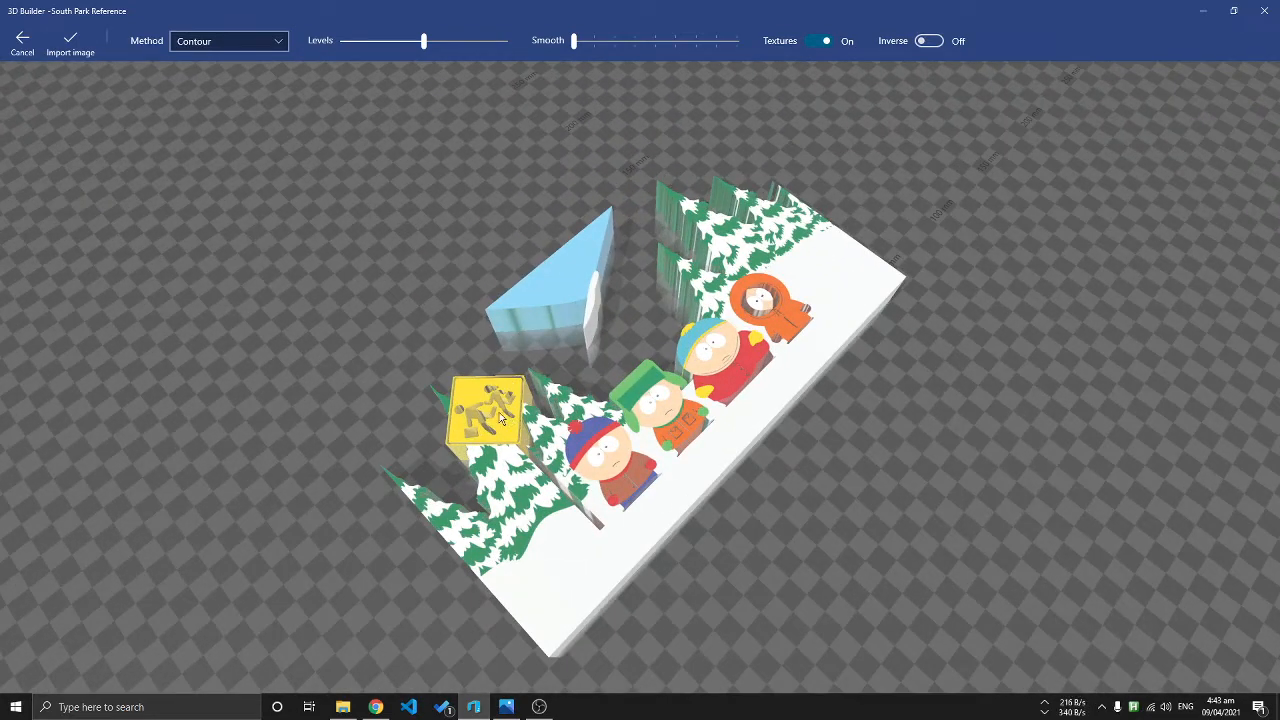
pyautogui.moveTo(546, 461); pyautogui.dragTo(612, 416)
pyautogui.scroll(4, 513, 495)
pyautogui.moveTo(513, 495); pyautogui.dragTo(892, 352, button='right')
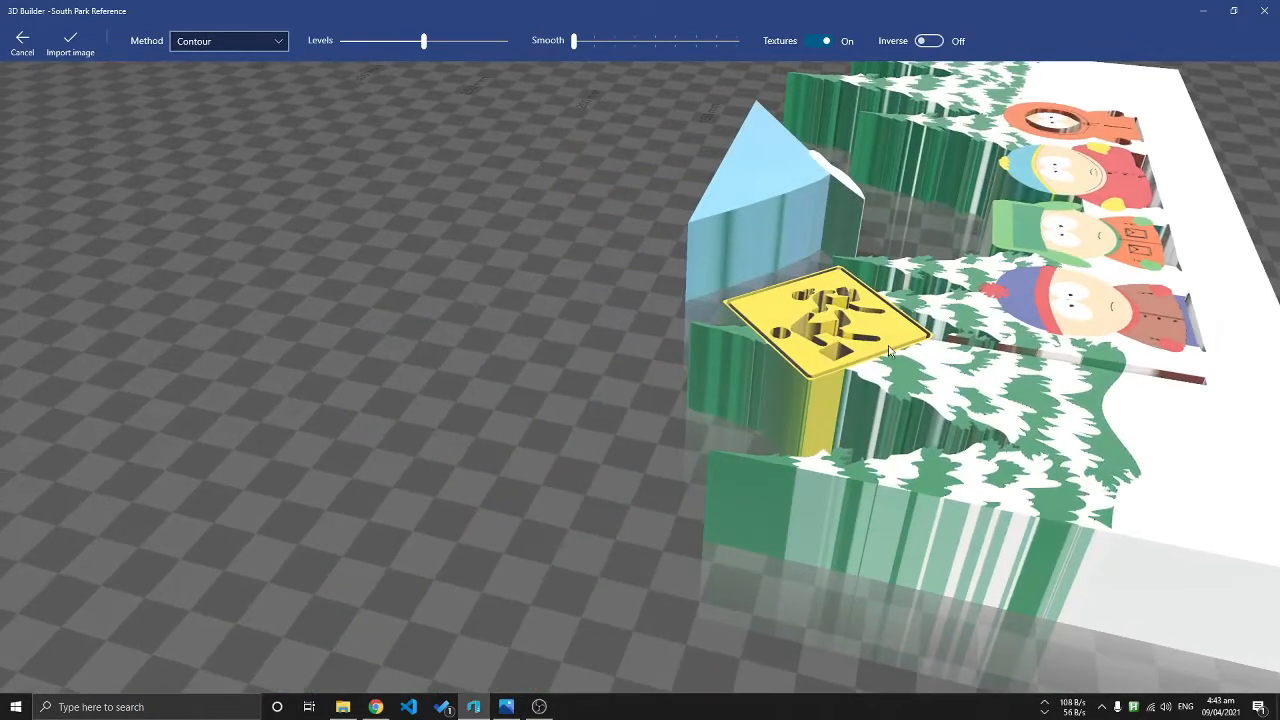
pyautogui.moveTo(892, 352); pyautogui.dragTo(711, 406)
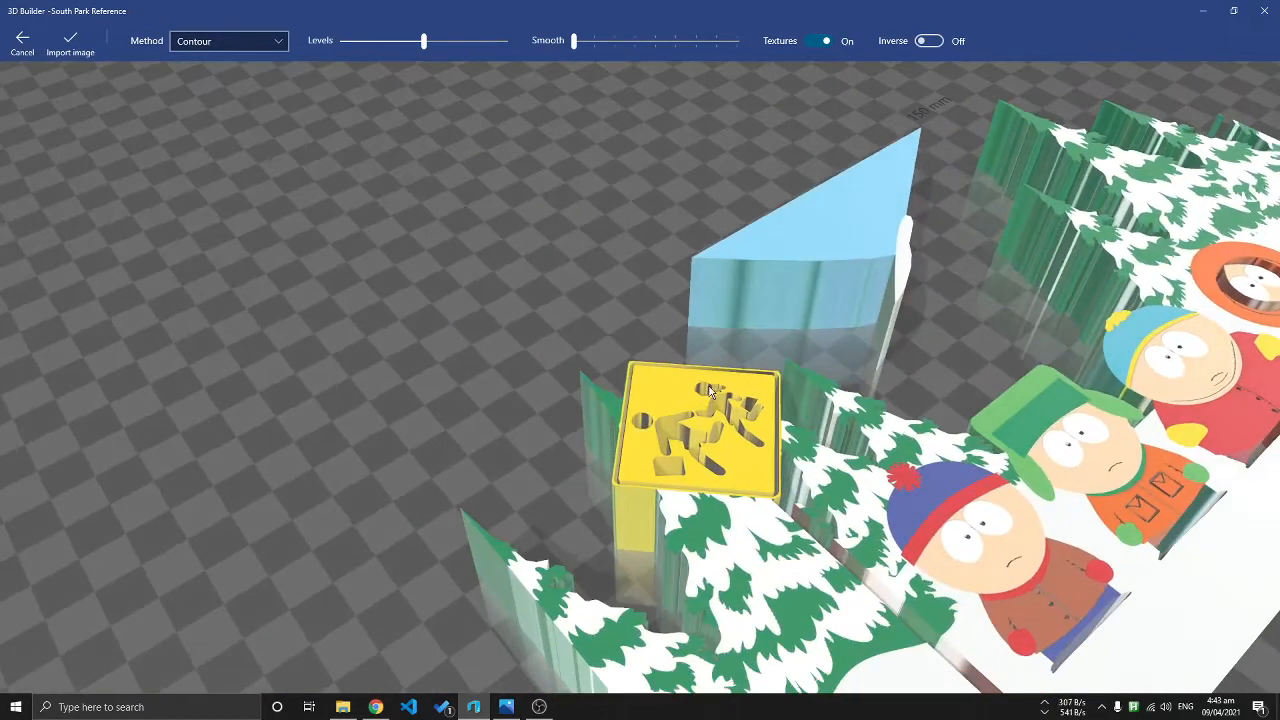
pyautogui.moveTo(740, 477); pyautogui.dragTo(697, 409)
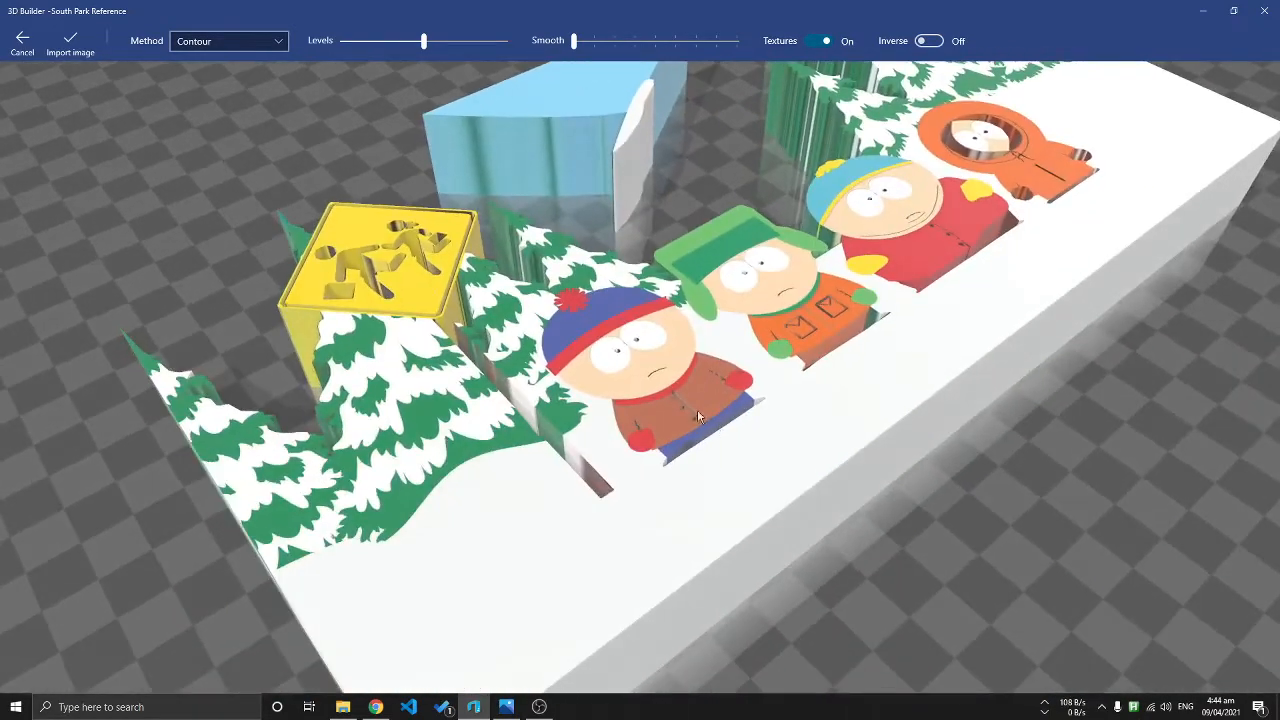
# Step: Inspect the four characters in the relief preview up close and compare their height with the snow and trees
pyautogui.scroll(3, 697, 409)
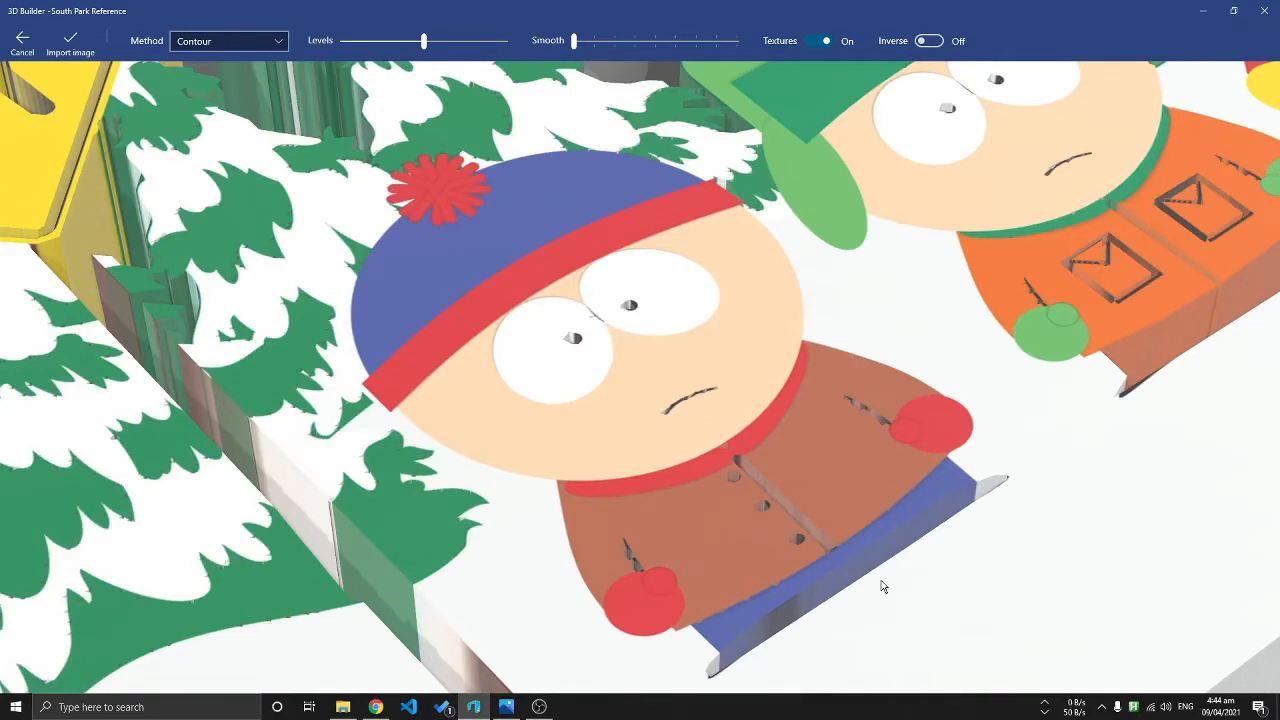
pyautogui.moveTo(884, 579); pyautogui.dragTo(800, 581)
pyautogui.moveTo(800, 580); pyautogui.dragTo(795, 574, button='right')
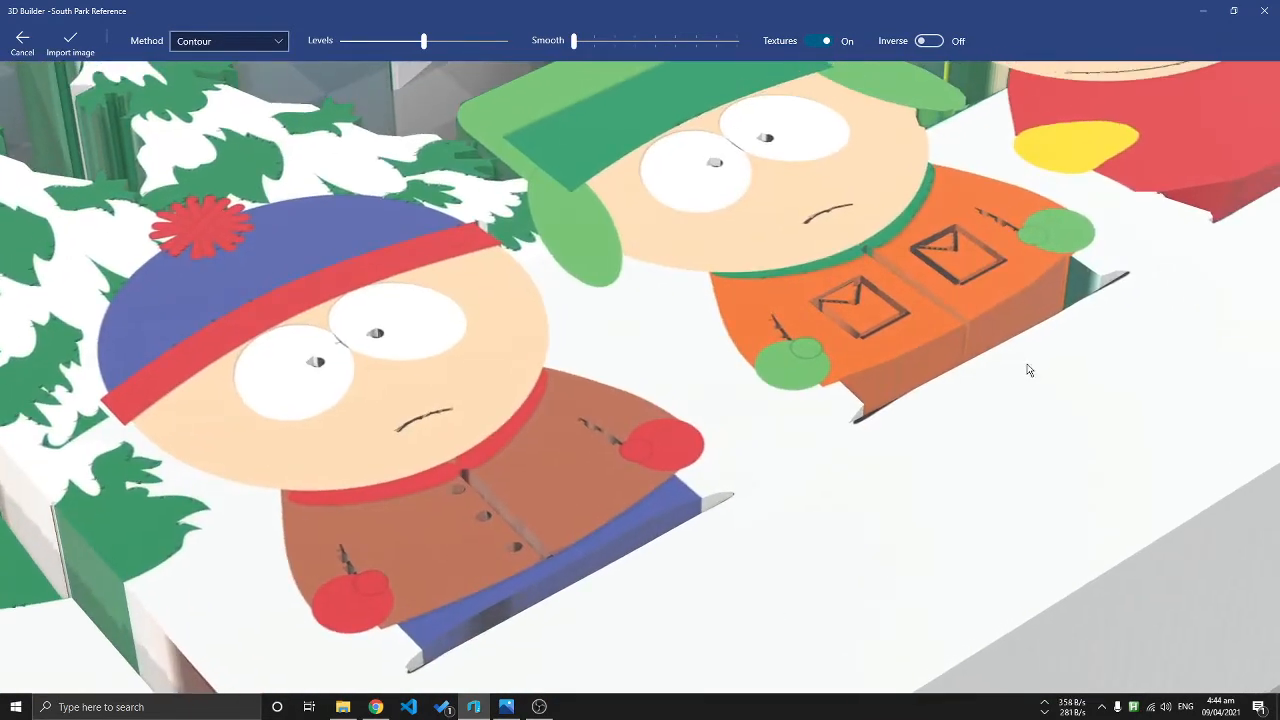
pyautogui.moveTo(1028, 365); pyautogui.dragTo(905, 424, button='right')
pyautogui.scroll(-5, 716, 388)
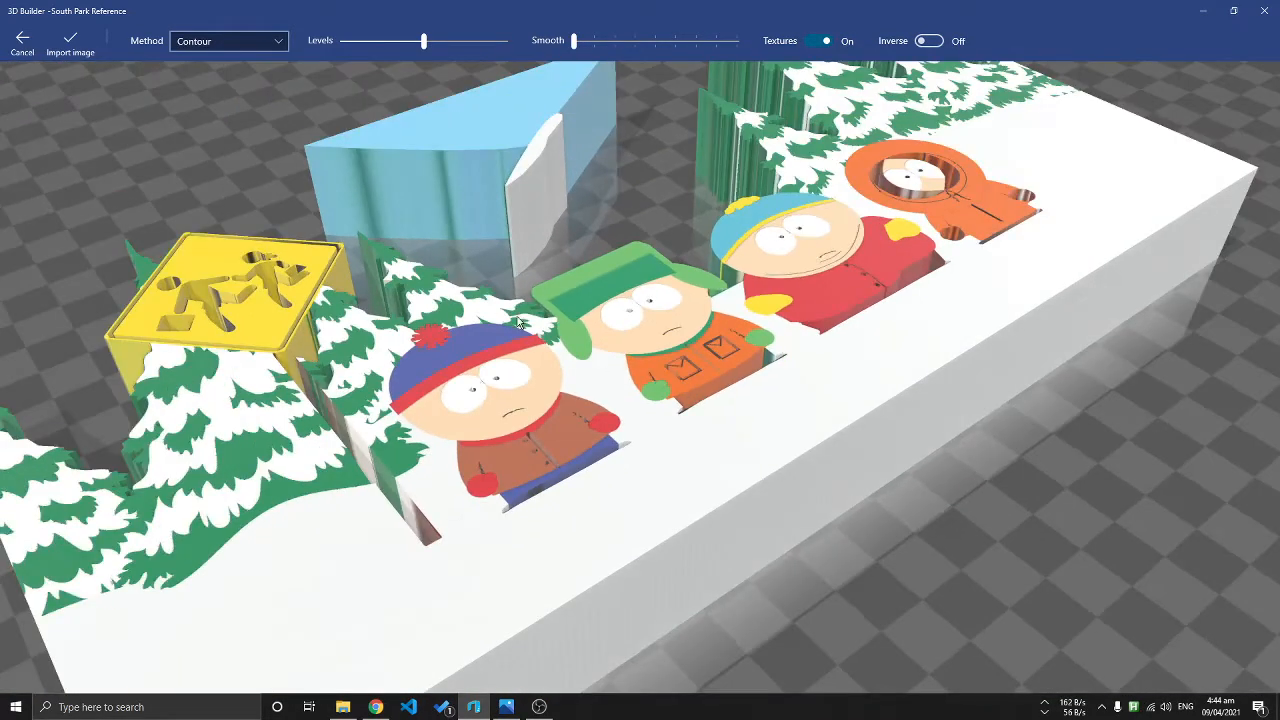
pyautogui.scroll(2, 660, 433)
pyautogui.scroll(-1, 660, 433)
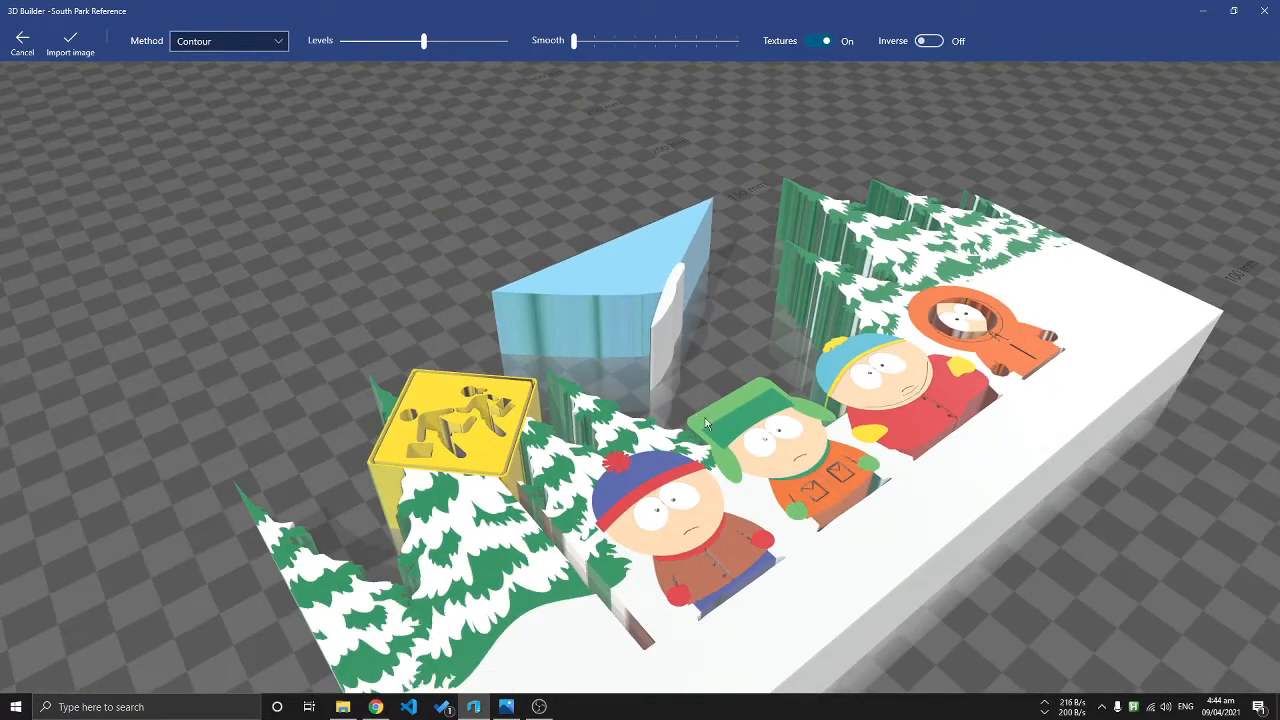
pyautogui.moveTo(705, 423); pyautogui.dragTo(724, 485)
pyautogui.moveTo(724, 485); pyautogui.dragTo(705, 381, button='right')
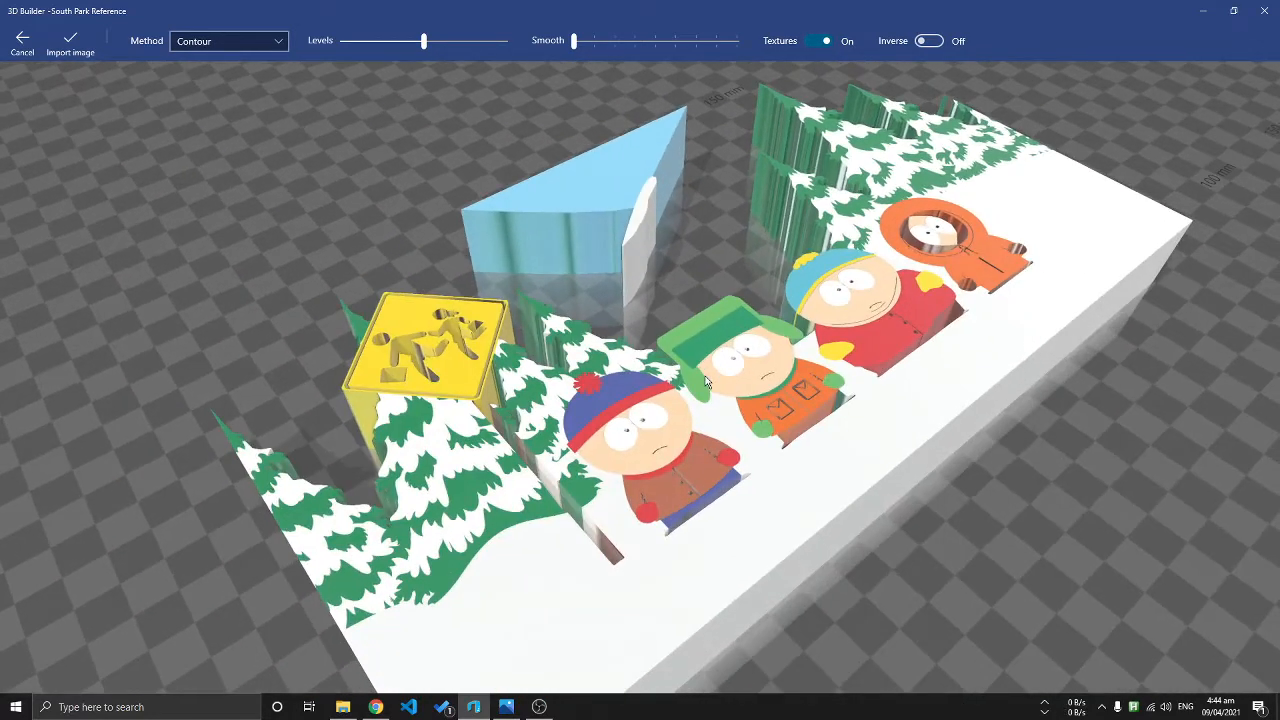
pyautogui.moveTo(648, 304); pyautogui.dragTo(660, 342)
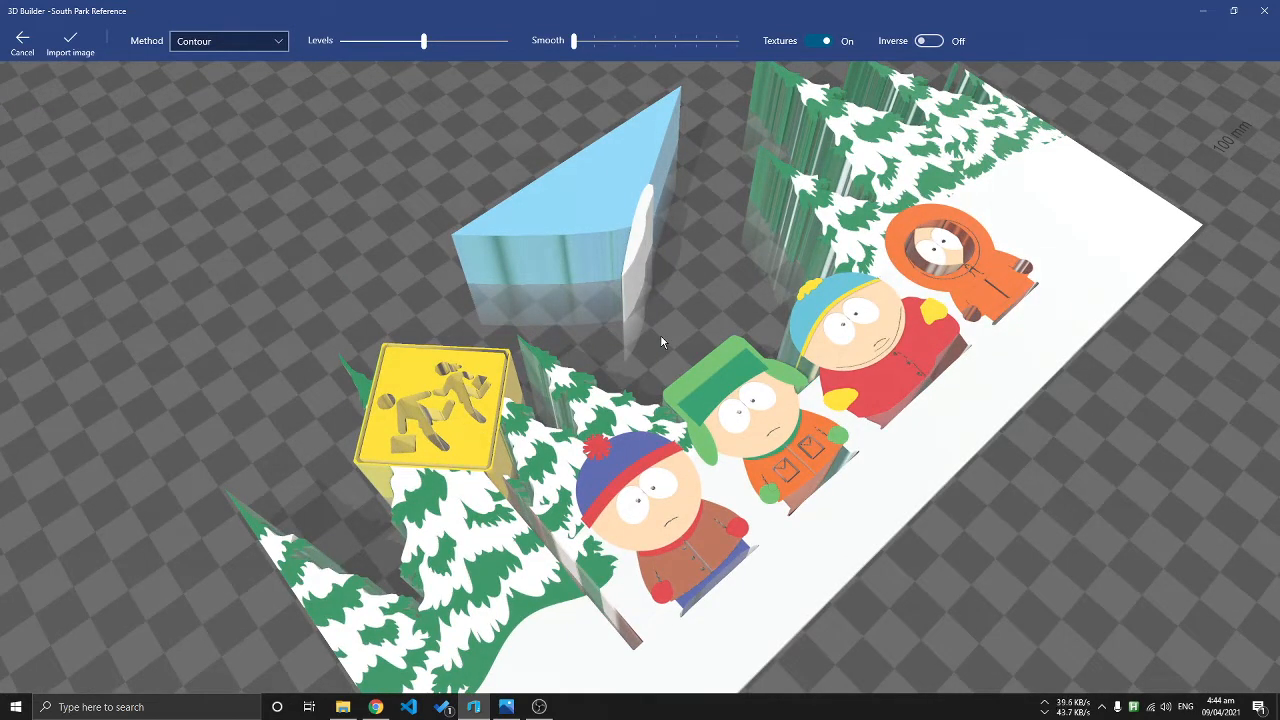
# Step: Compare the relief with the original picture in Photos and import the image using the Contour method with textures on
pyautogui.hotkey('alt', 'Tab')
pyautogui.hotkey('alt', 'Tab')
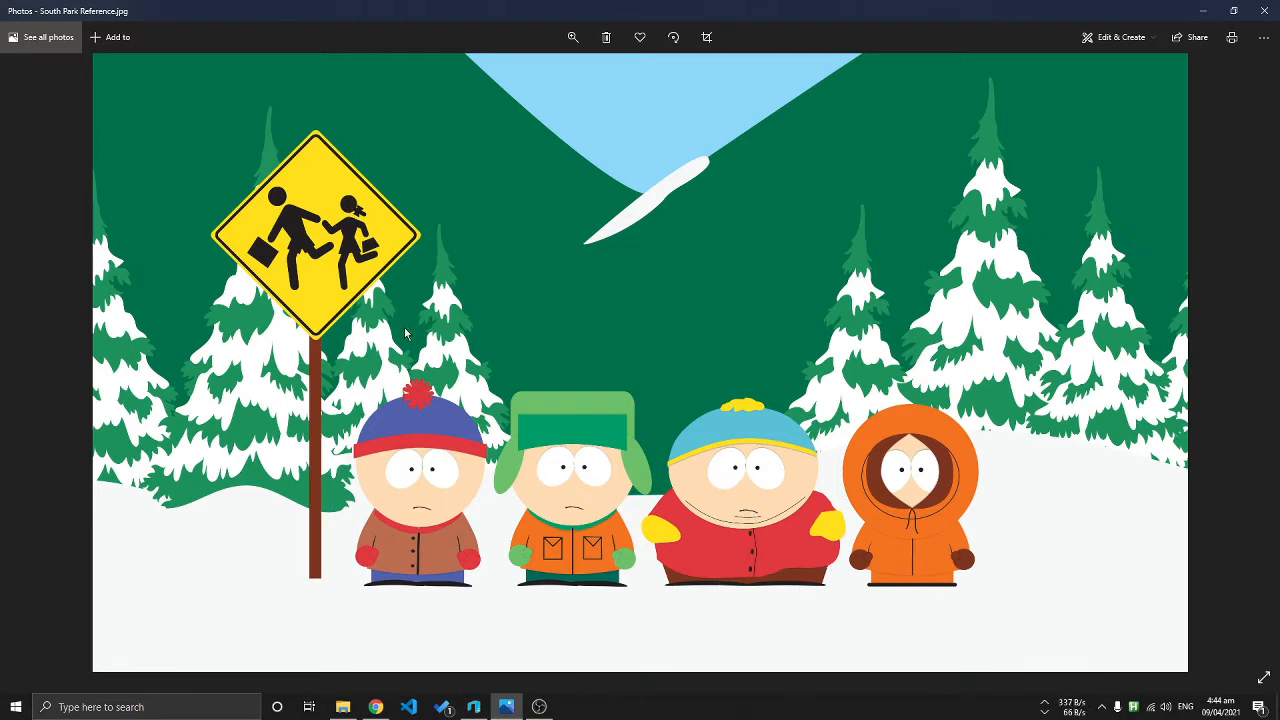
pyautogui.hotkey('alt', 'Tab')
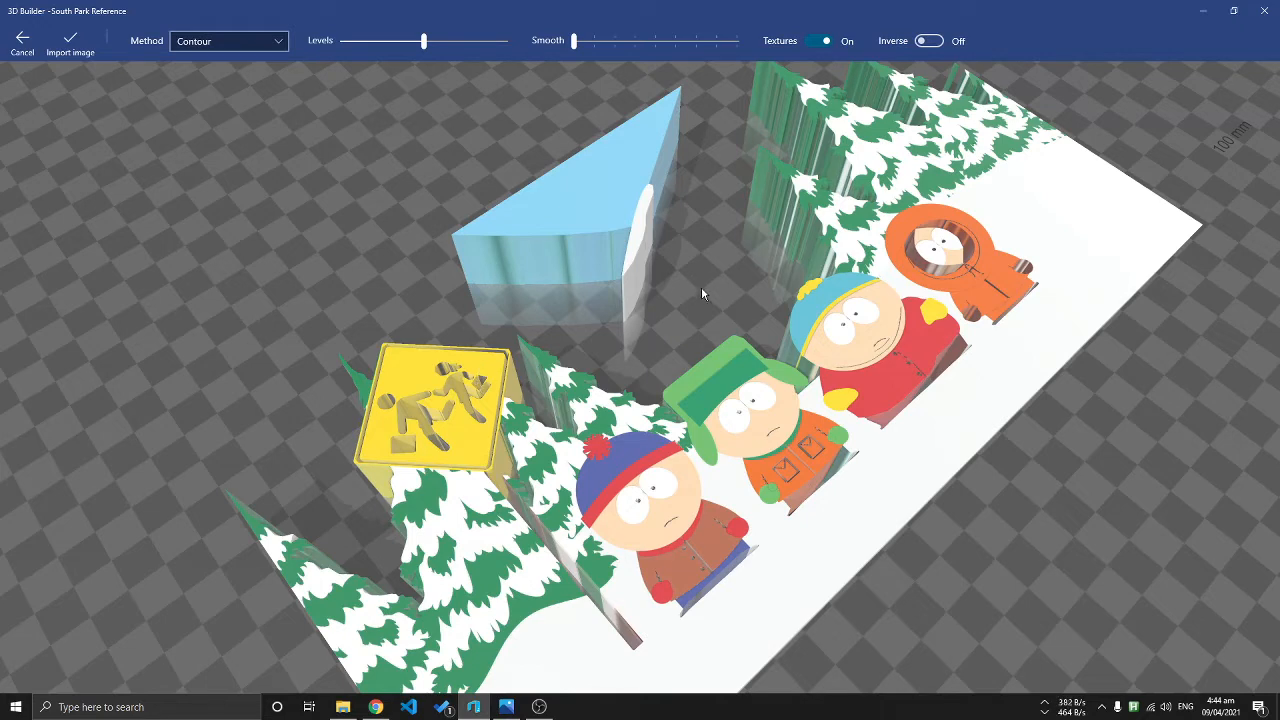
pyautogui.moveTo(701, 287)
pyautogui.mouseDown()
pyautogui.moveTo(709, 337)
pyautogui.moveTo(684, 272)
pyautogui.mouseUp()
pyautogui.click(70, 48)
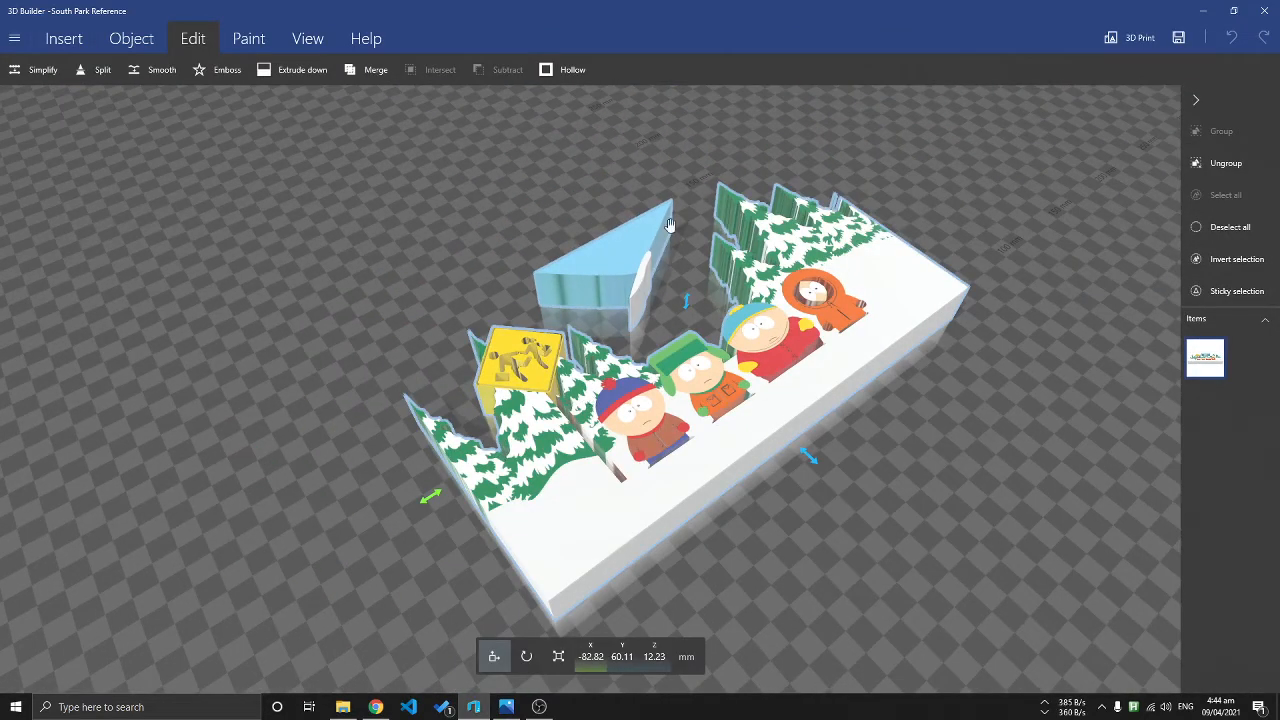
# Step: Stand the imported model upright by setting its roll rotation to 90 degrees
pyautogui.click(527, 657)
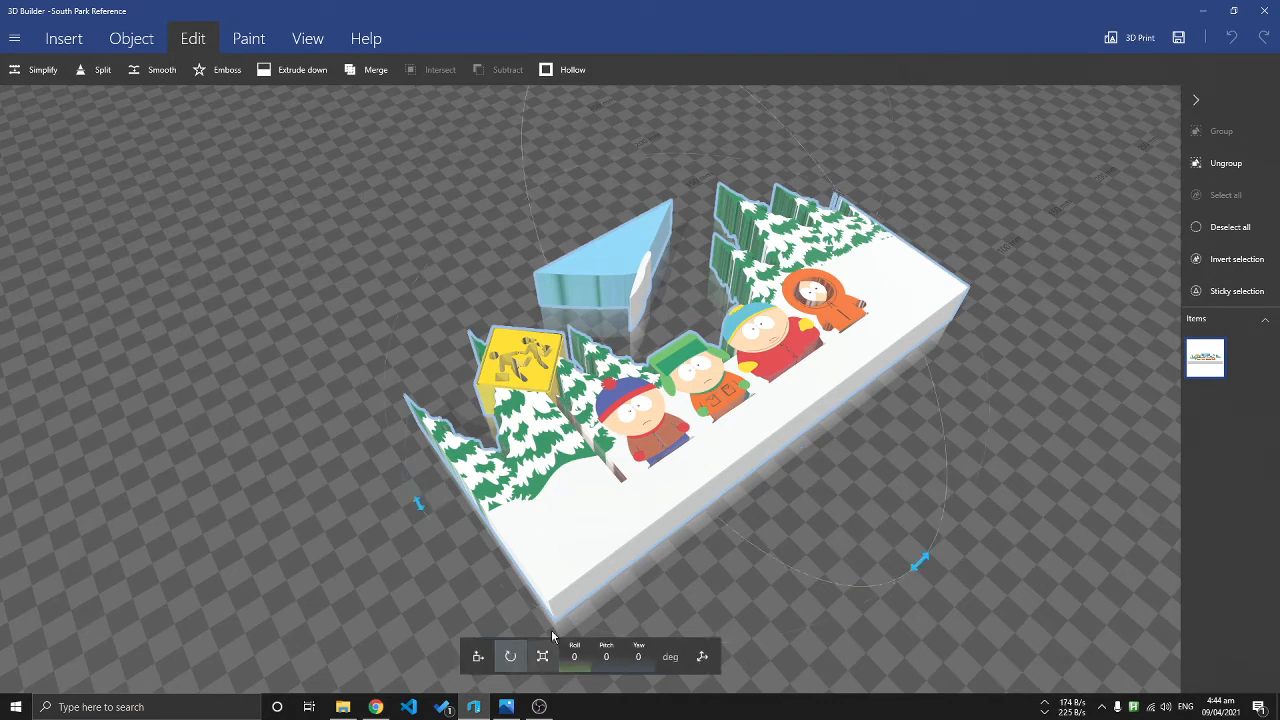
pyautogui.scroll(-2, 735, 432)
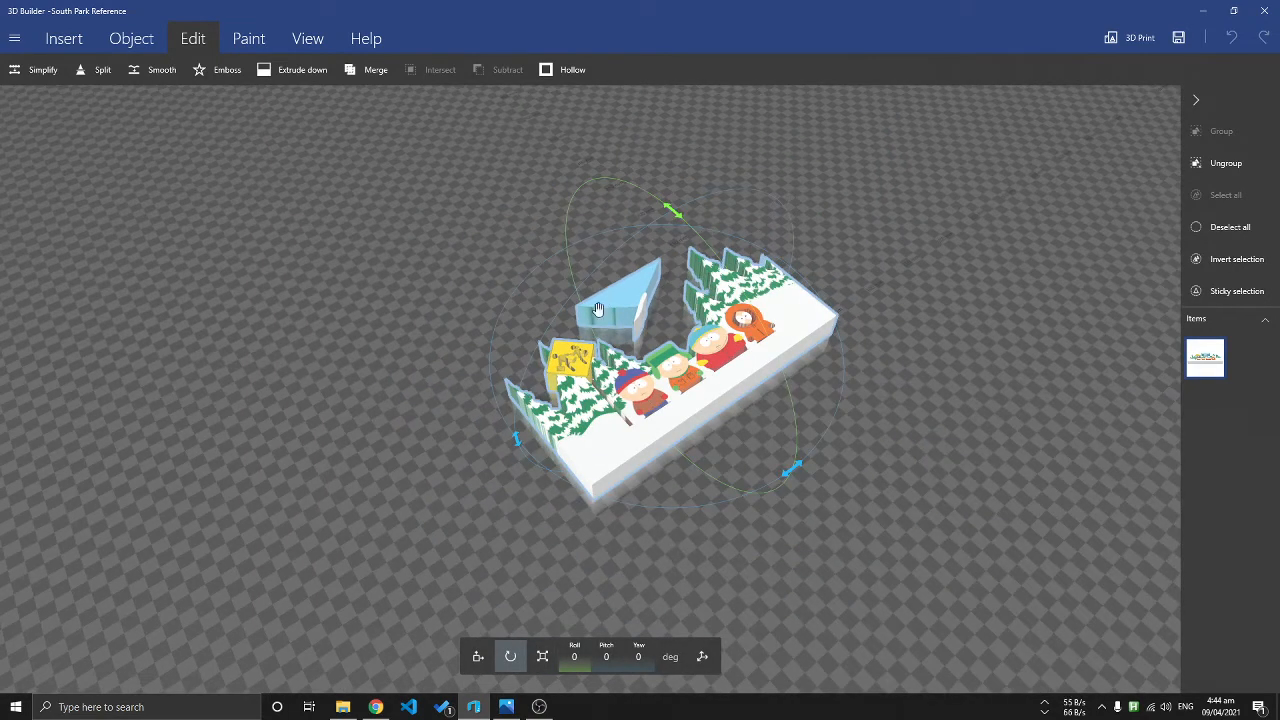
pyautogui.scroll(2, 535, 410)
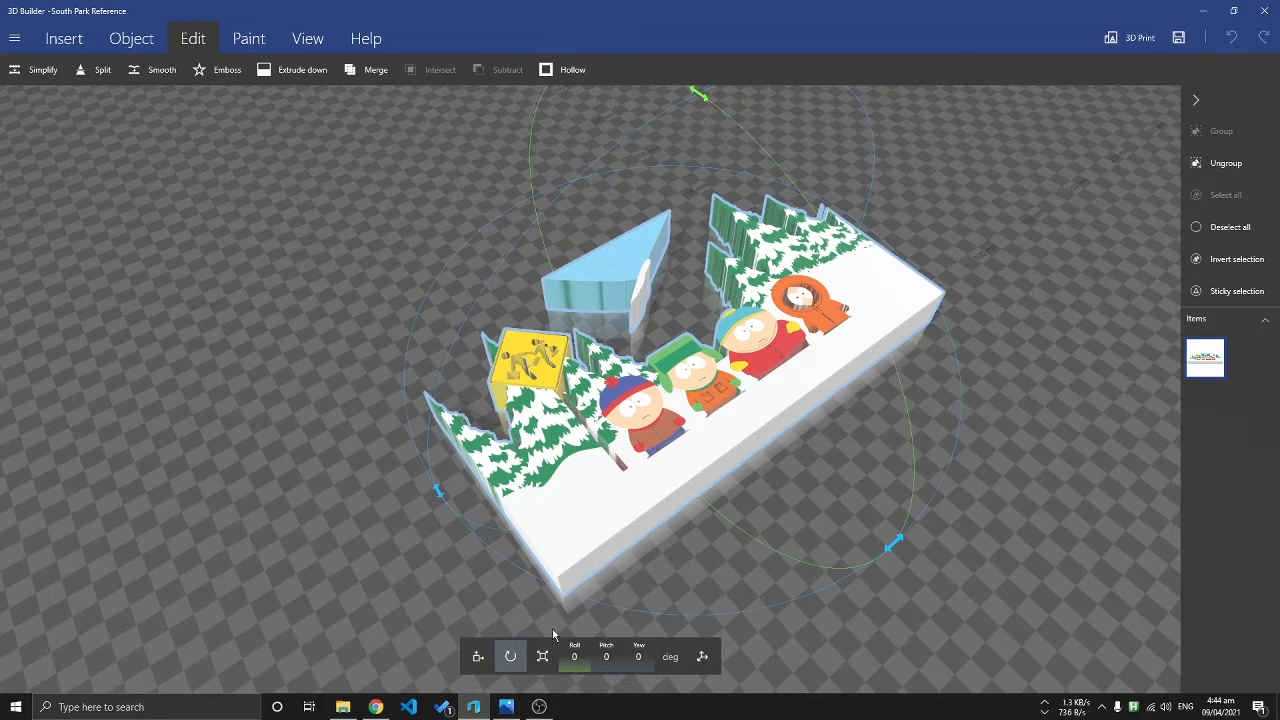
pyautogui.click(580, 662)
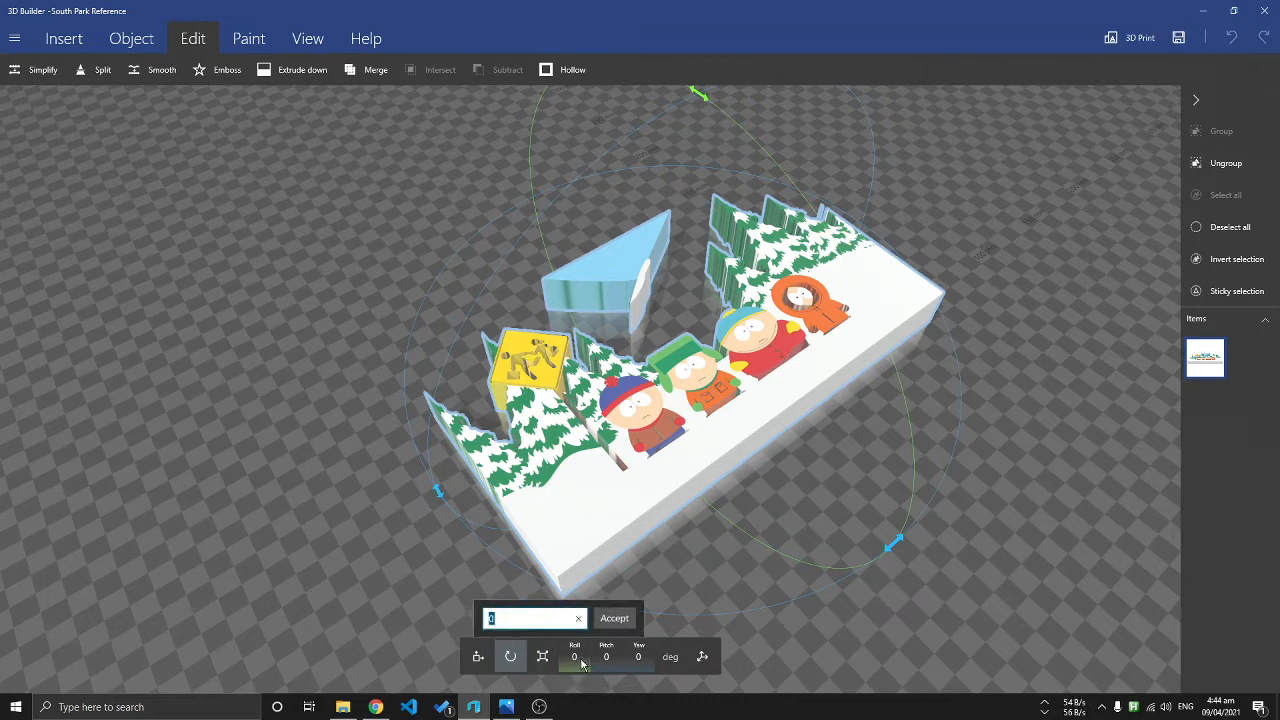
pyautogui.click(614, 617)
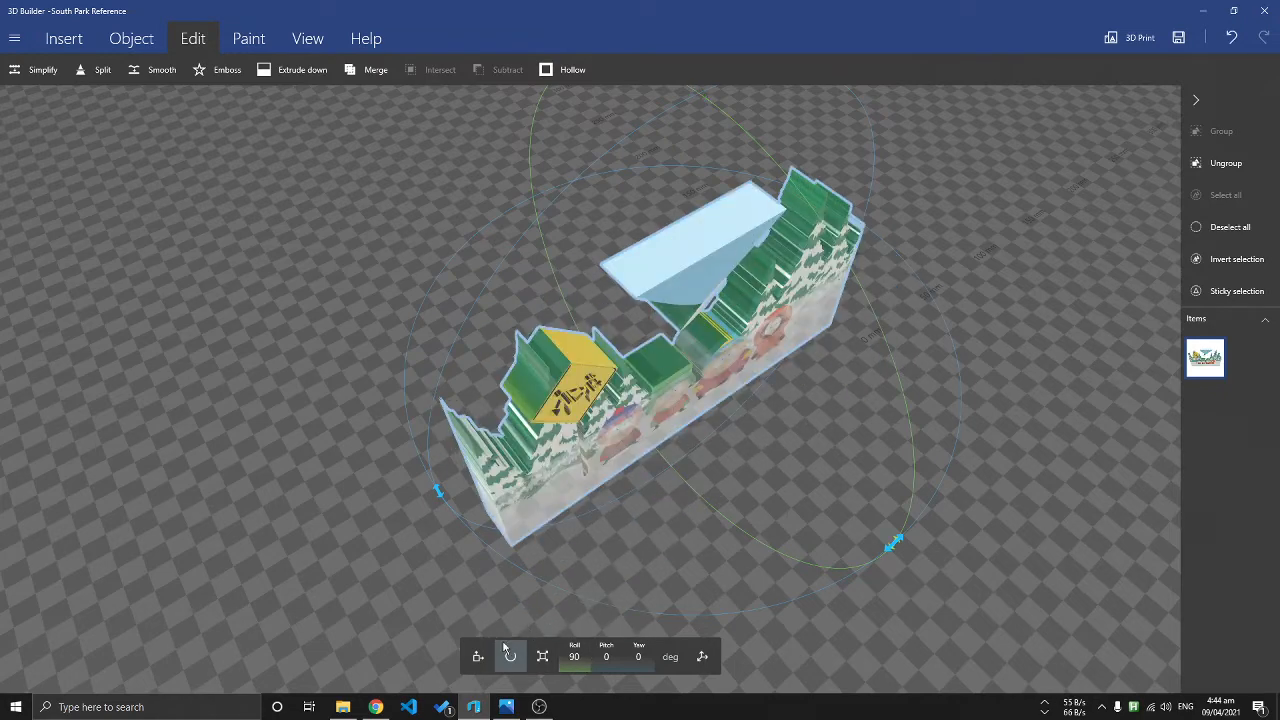
# Step: Move the upright model up out of the floor to a Z position of about 73 mm
pyautogui.click(478, 656)
pyautogui.moveTo(686, 214); pyautogui.dragTo(706, 68)
pyautogui.moveTo(800, 287); pyautogui.dragTo(575, 317)
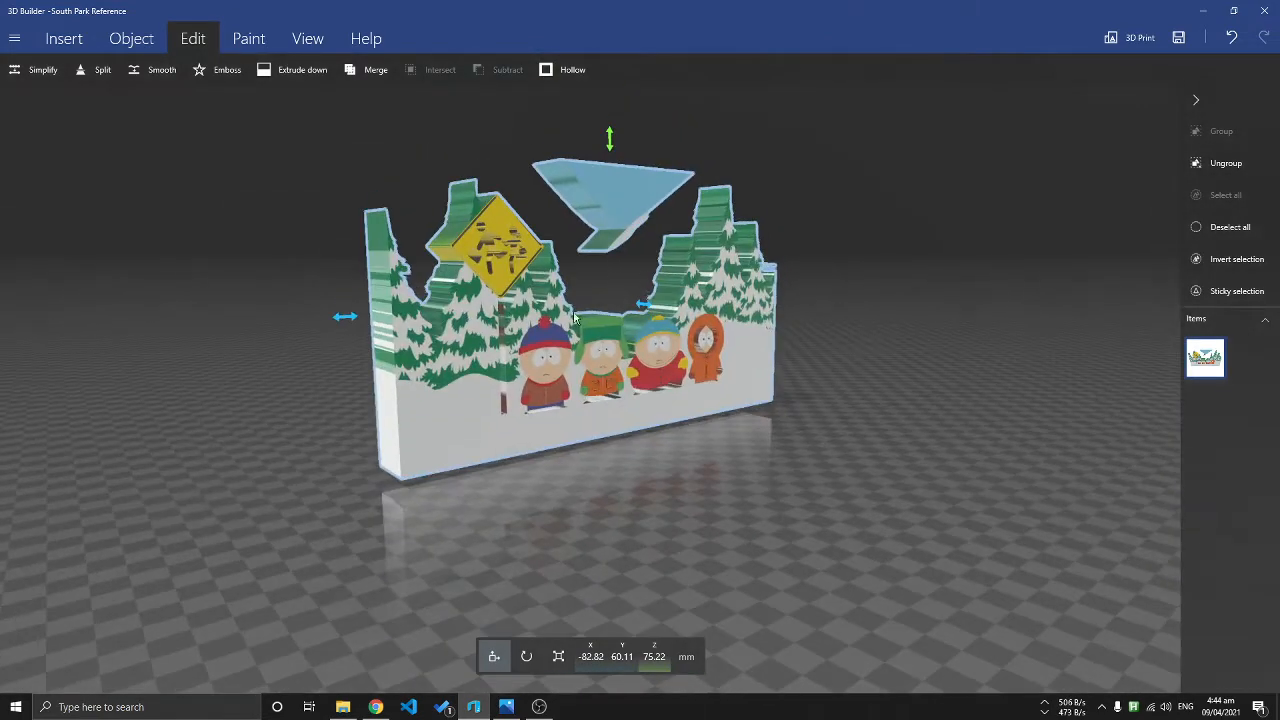
pyautogui.moveTo(611, 140); pyautogui.dragTo(611, 145)
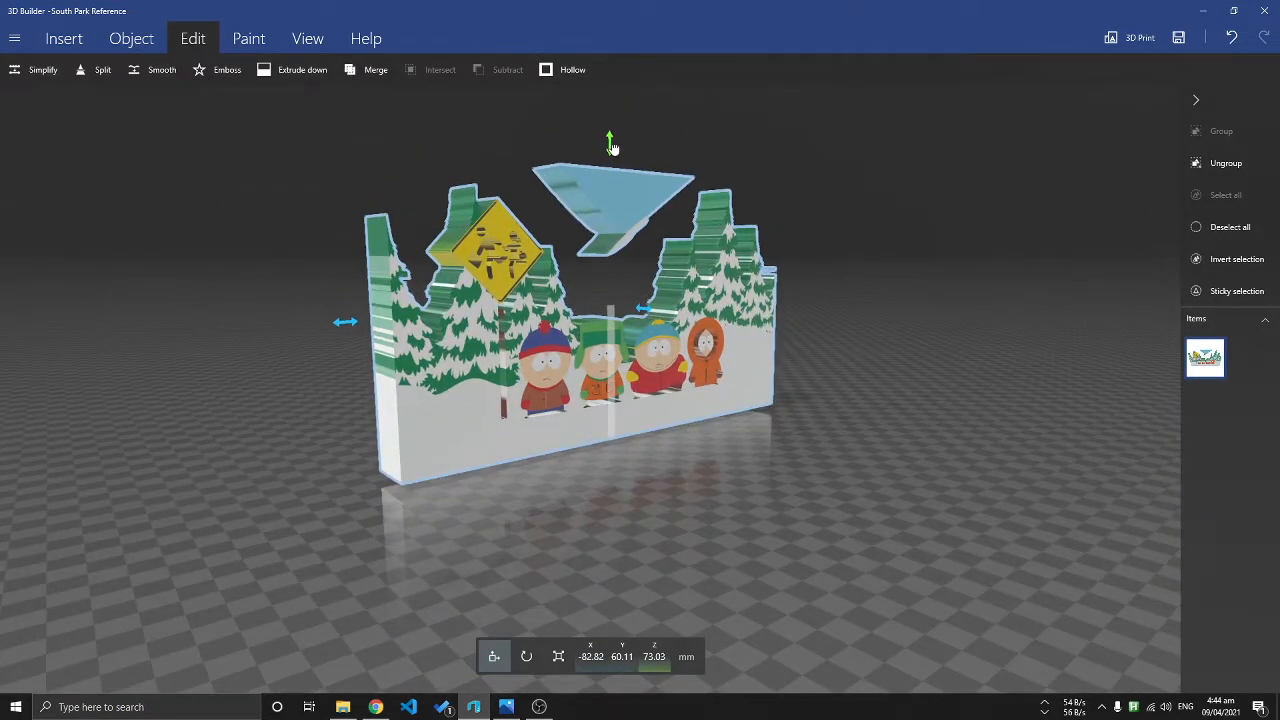
# Step: Lift the model to a Z position of about 98 mm, settle it onto the floor plate and deselect it
pyautogui.click(232, 44)
pyautogui.click(140, 44)
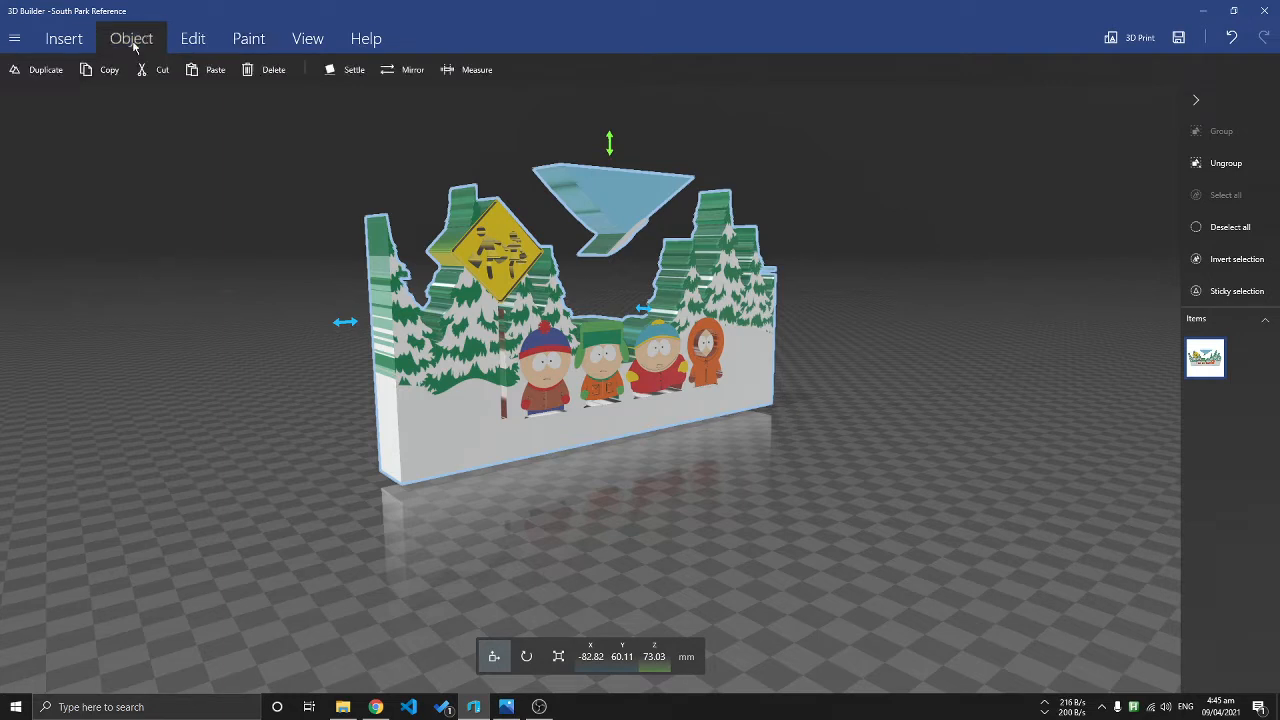
pyautogui.moveTo(610, 142); pyautogui.dragTo(609, 95)
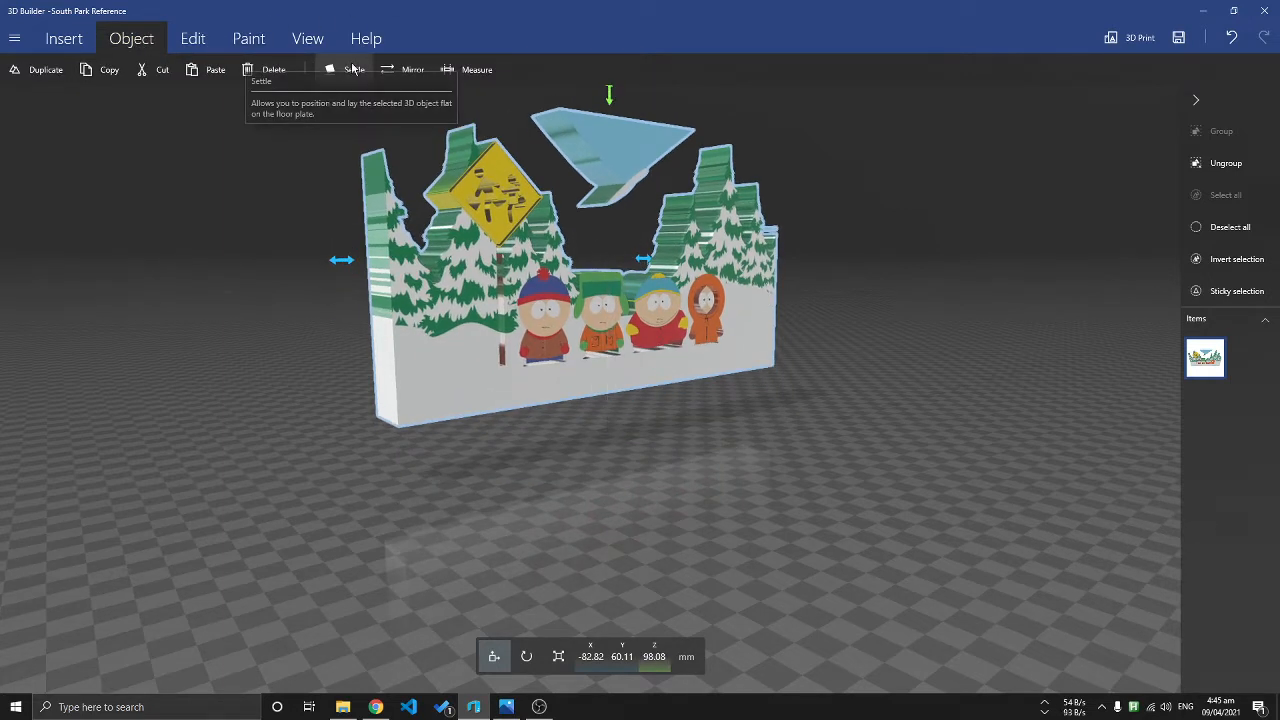
pyautogui.click(350, 69)
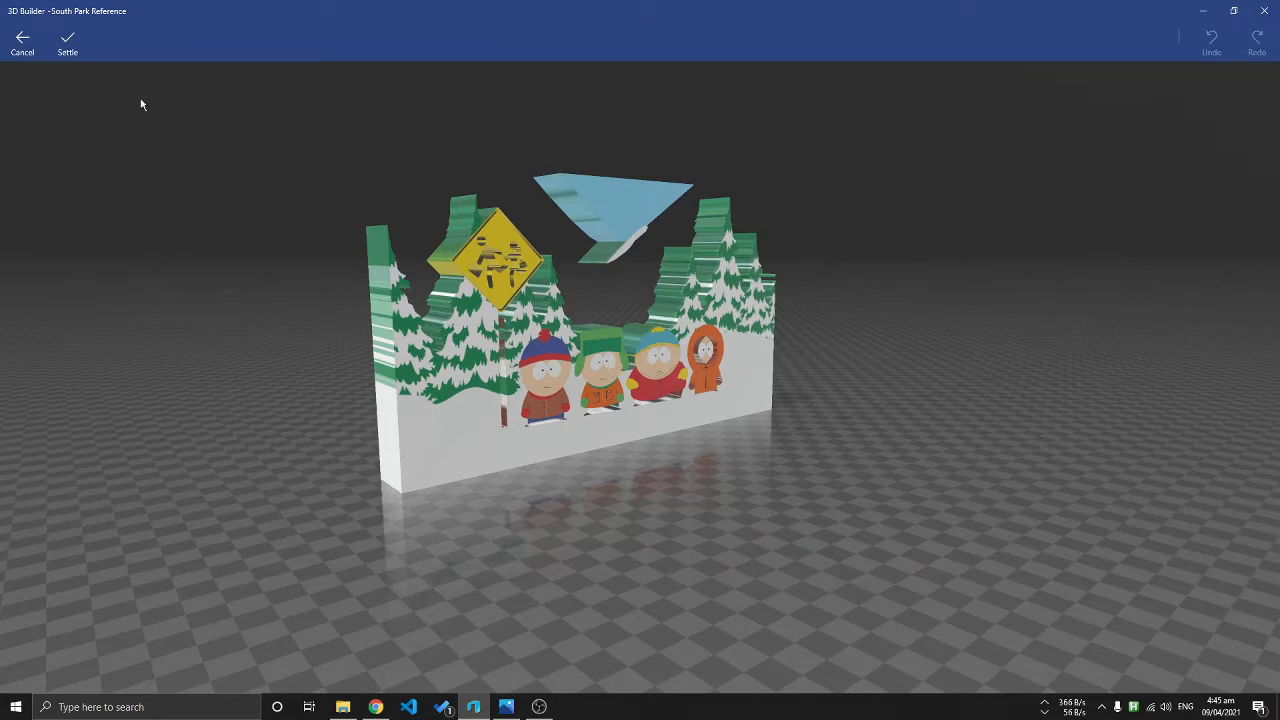
pyautogui.click(82, 51)
pyautogui.click(1211, 234)
pyautogui.moveTo(700, 422); pyautogui.dragTo(674, 464)
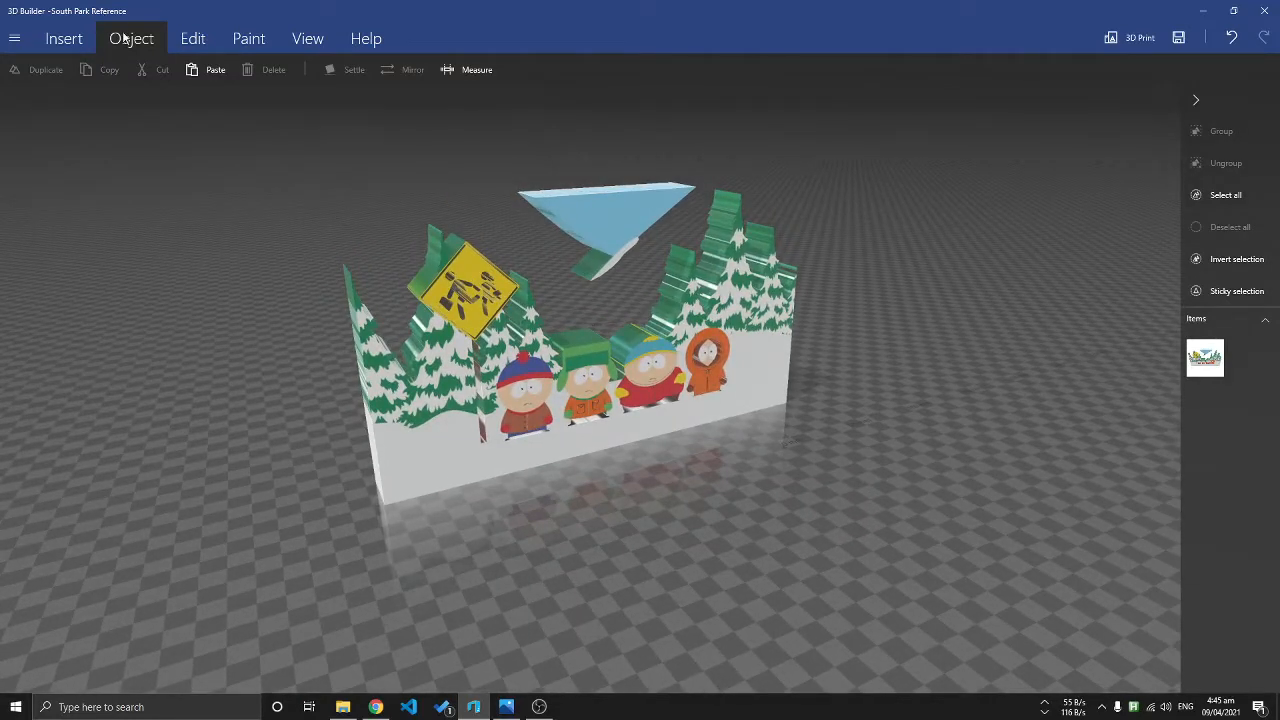
# Step: Insert a cylinder into the scene beside the upright relief model
pyautogui.click(62, 37)
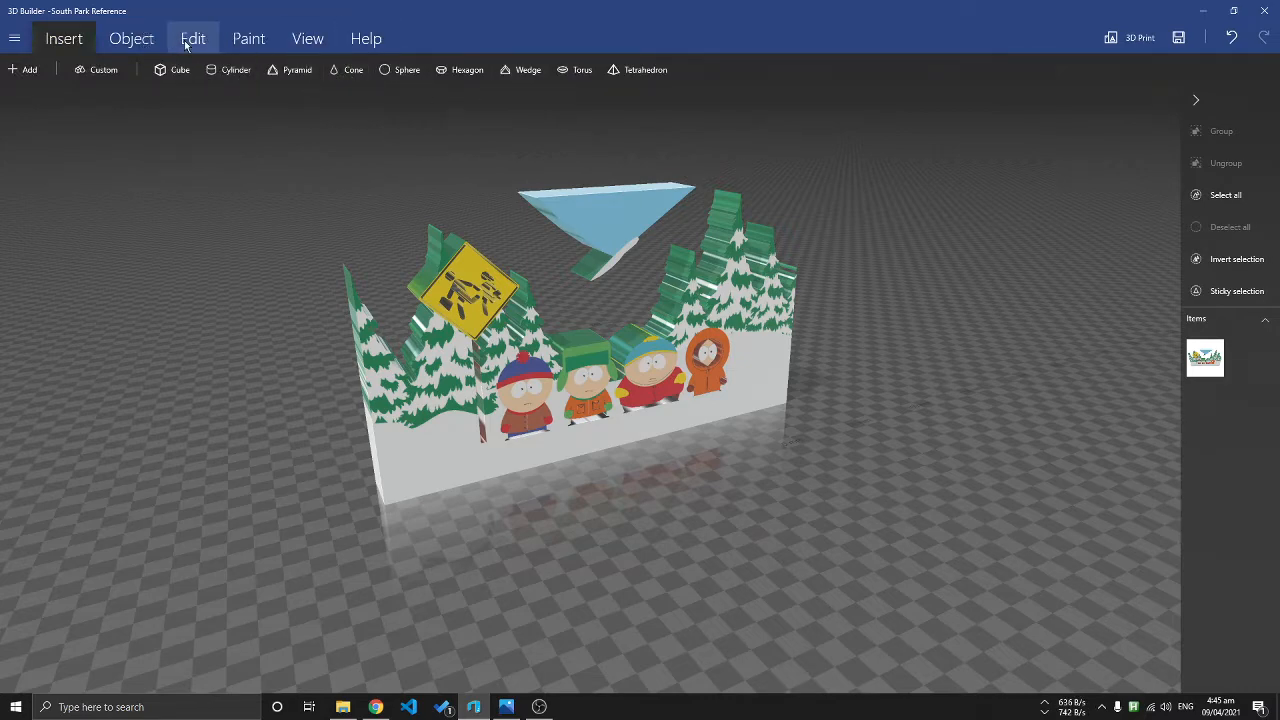
pyautogui.click(236, 69)
pyautogui.scroll(5, 689, 463)
pyautogui.moveTo(622, 516); pyautogui.dragTo(530, 383)
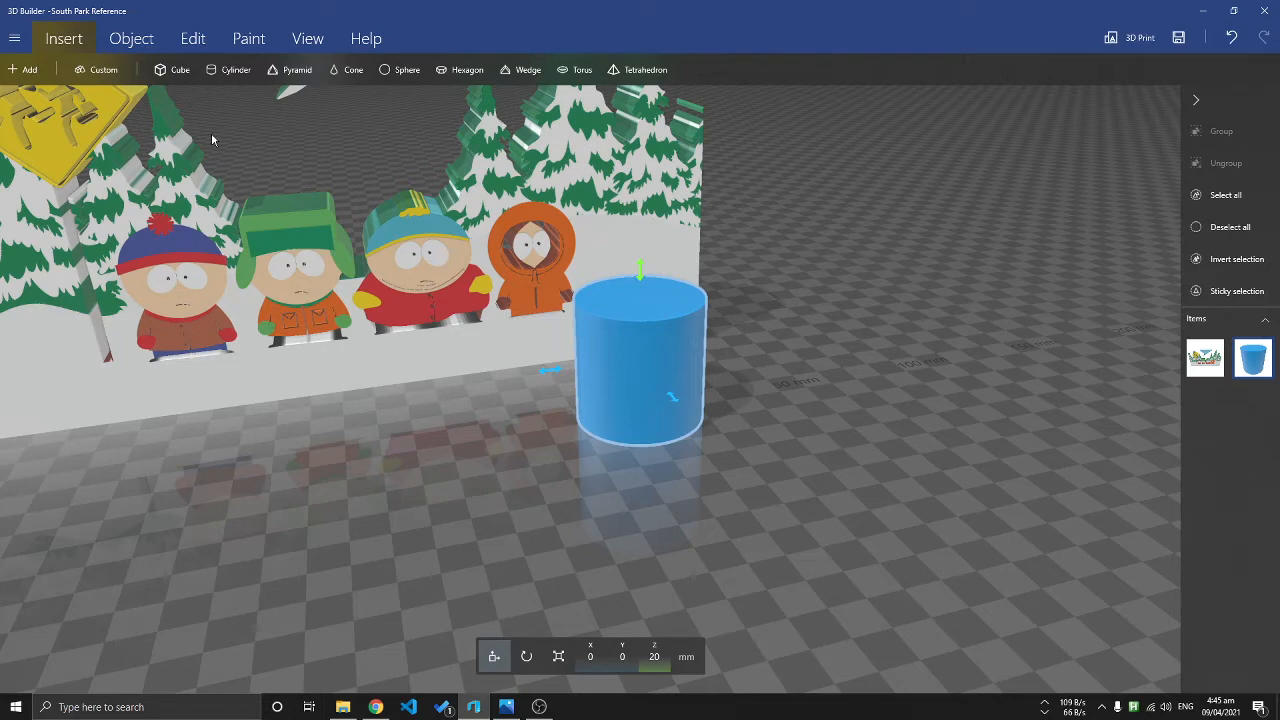
# Step: Insert a cube and move it clear of the cylinder, to about X 45 mm and Y -61 mm
pyautogui.click(185, 70)
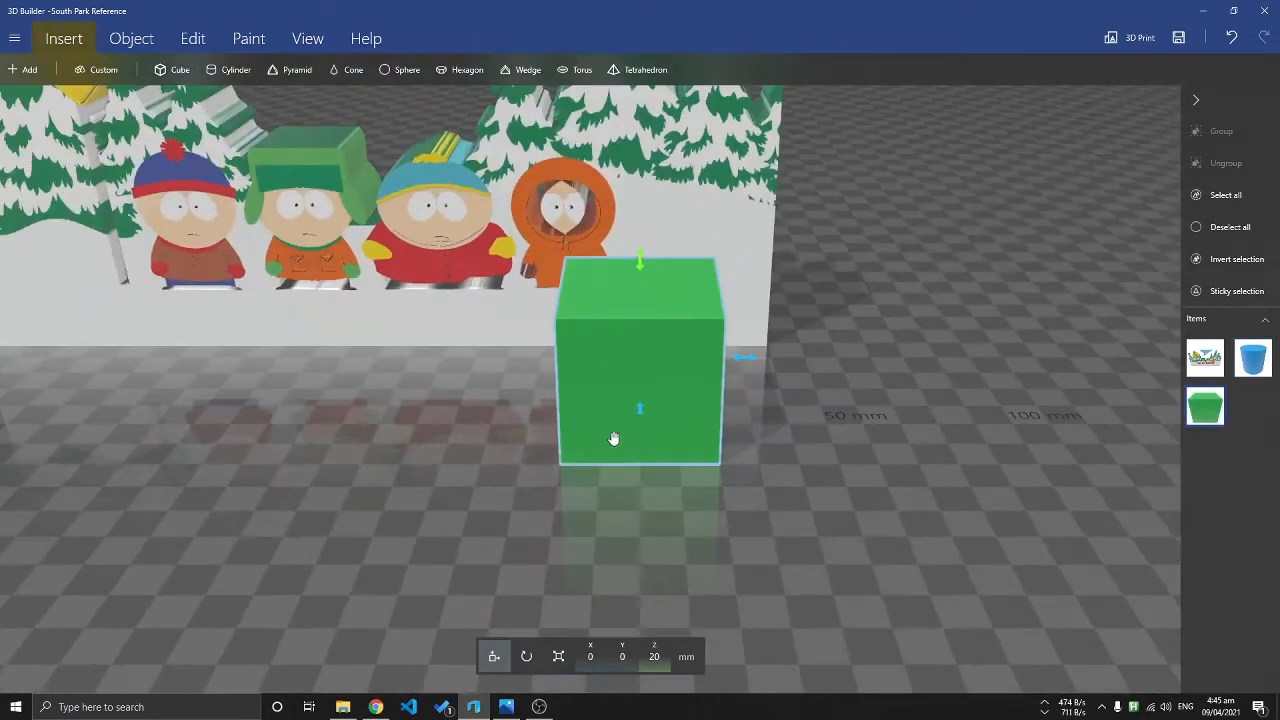
pyautogui.moveTo(626, 460); pyautogui.dragTo(803, 506)
pyautogui.moveTo(670, 547); pyautogui.dragTo(514, 497, button='right')
pyautogui.moveTo(514, 497); pyautogui.dragTo(720, 547)
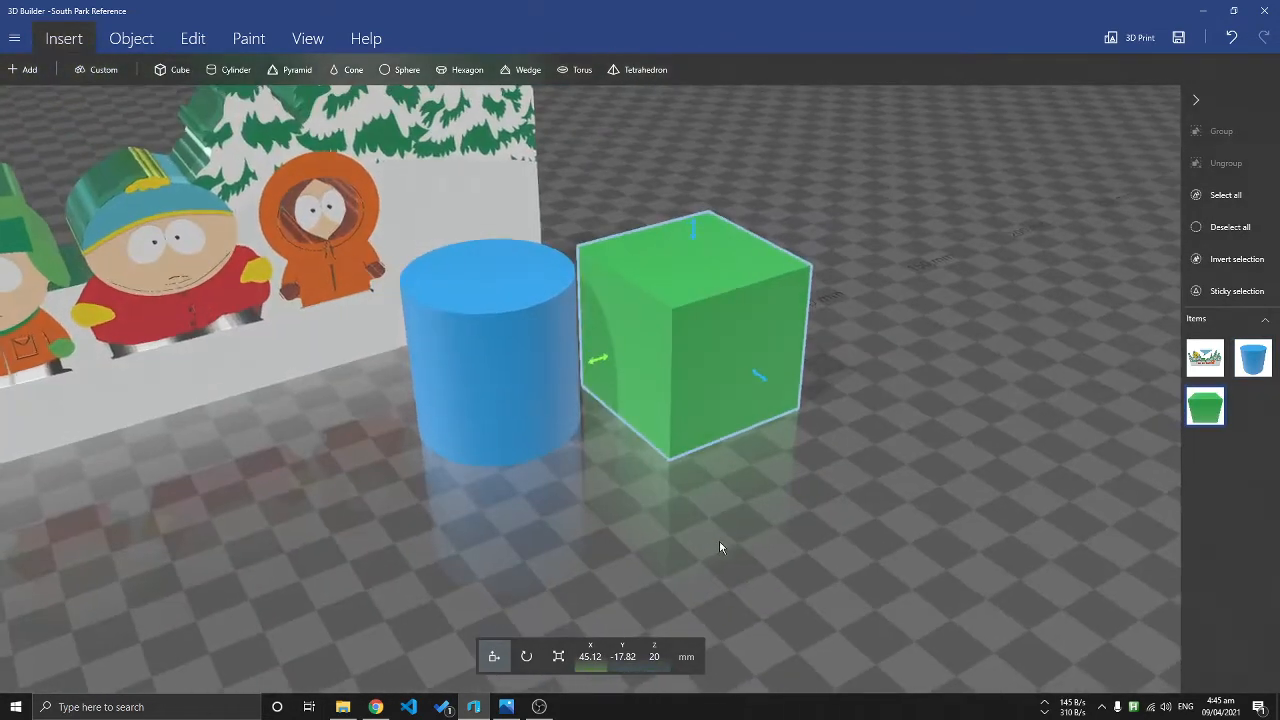
pyautogui.moveTo(774, 383); pyautogui.dragTo(912, 483)
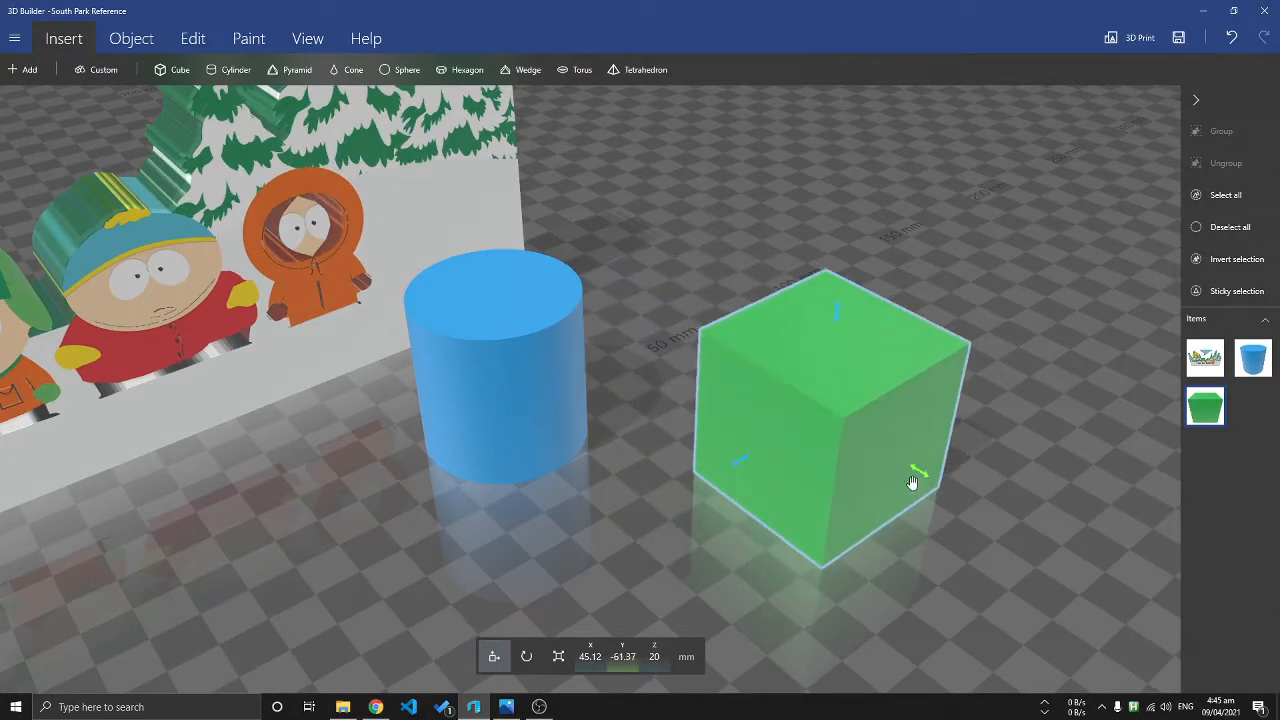
# Step: Thin the green cube into an upright slab by setting its X size to 5 mm
pyautogui.click(558, 656)
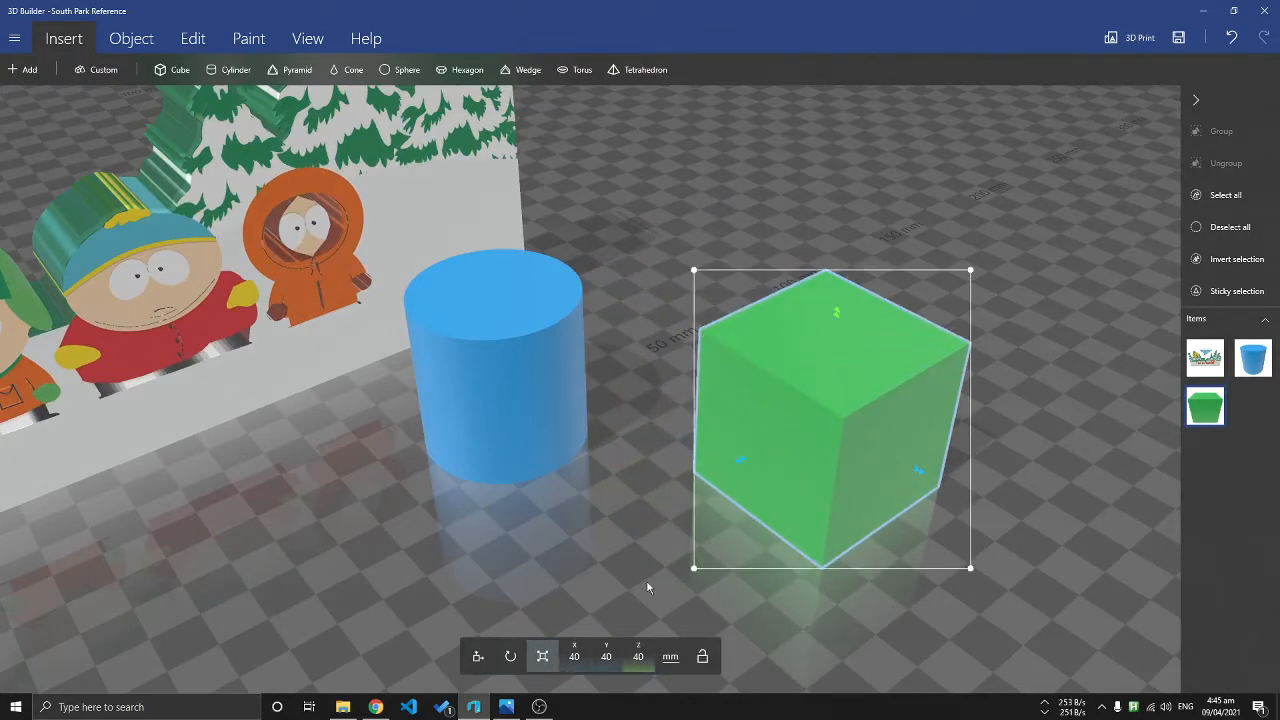
pyautogui.click(574, 656)
pyautogui.write('5')
pyautogui.click(590, 612)
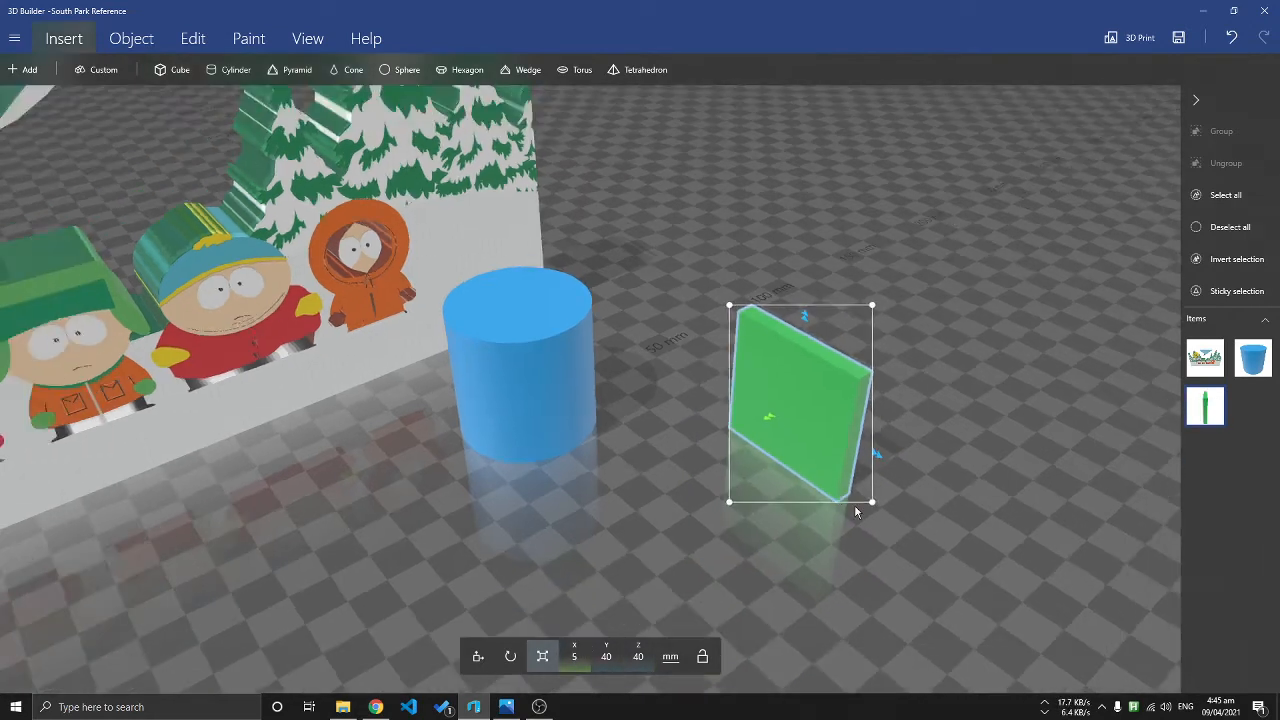
pyautogui.click(478, 656)
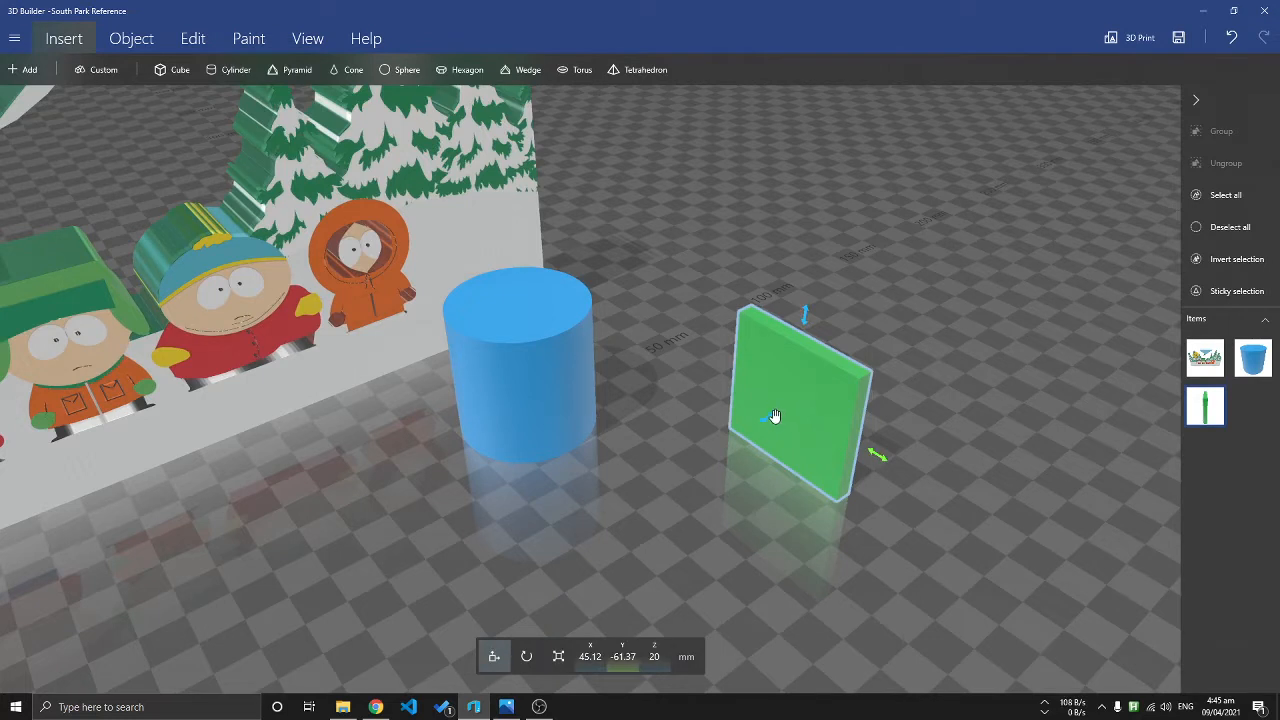
pyautogui.click(528, 330)
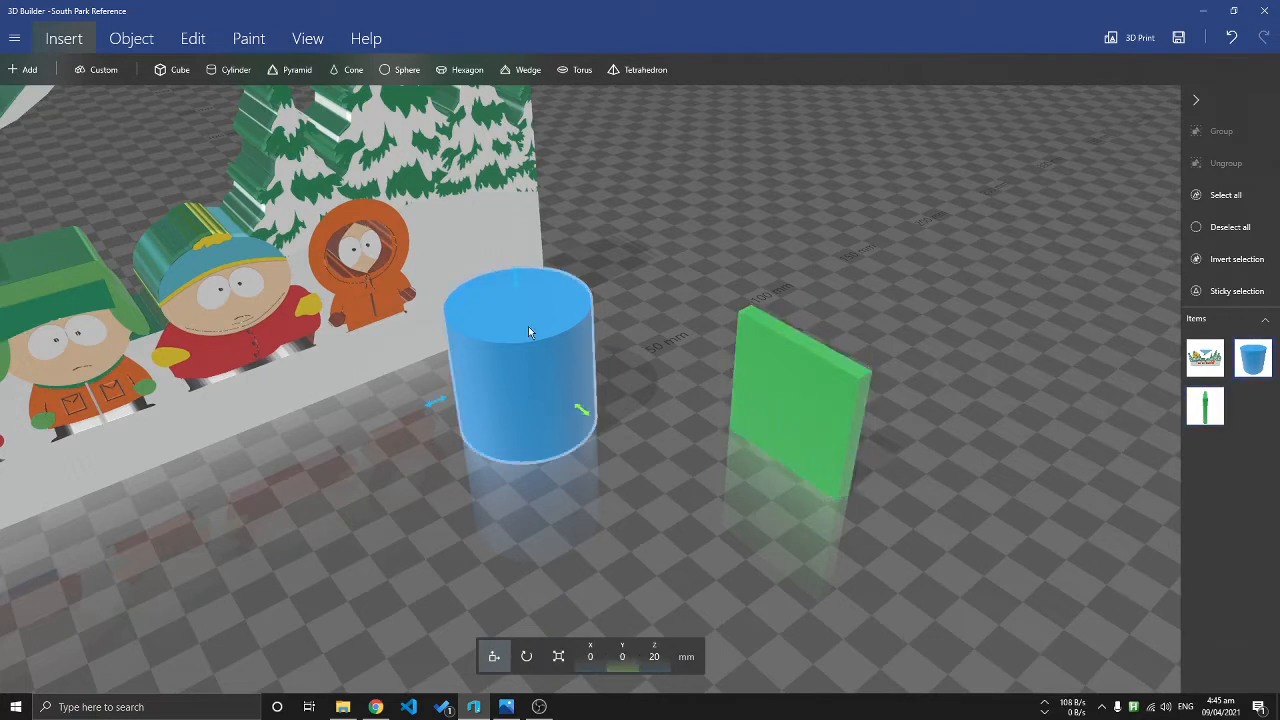
pyautogui.click(558, 656)
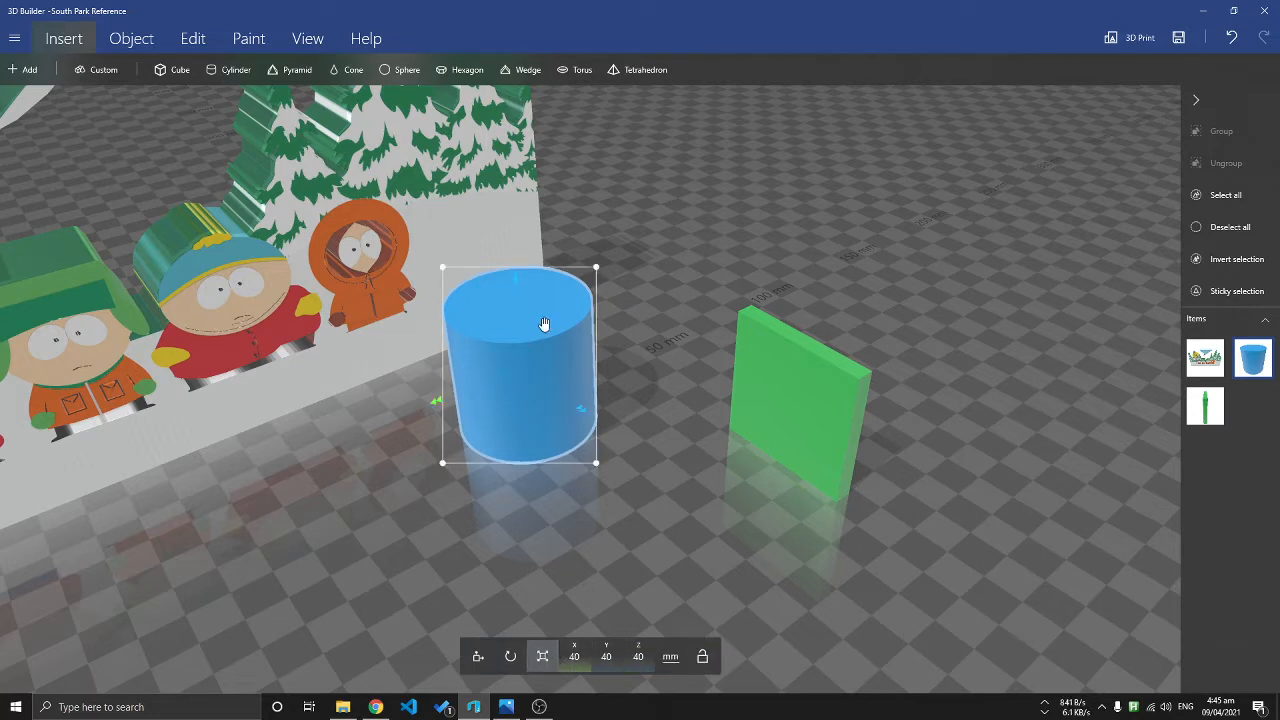
pyautogui.click(510, 656)
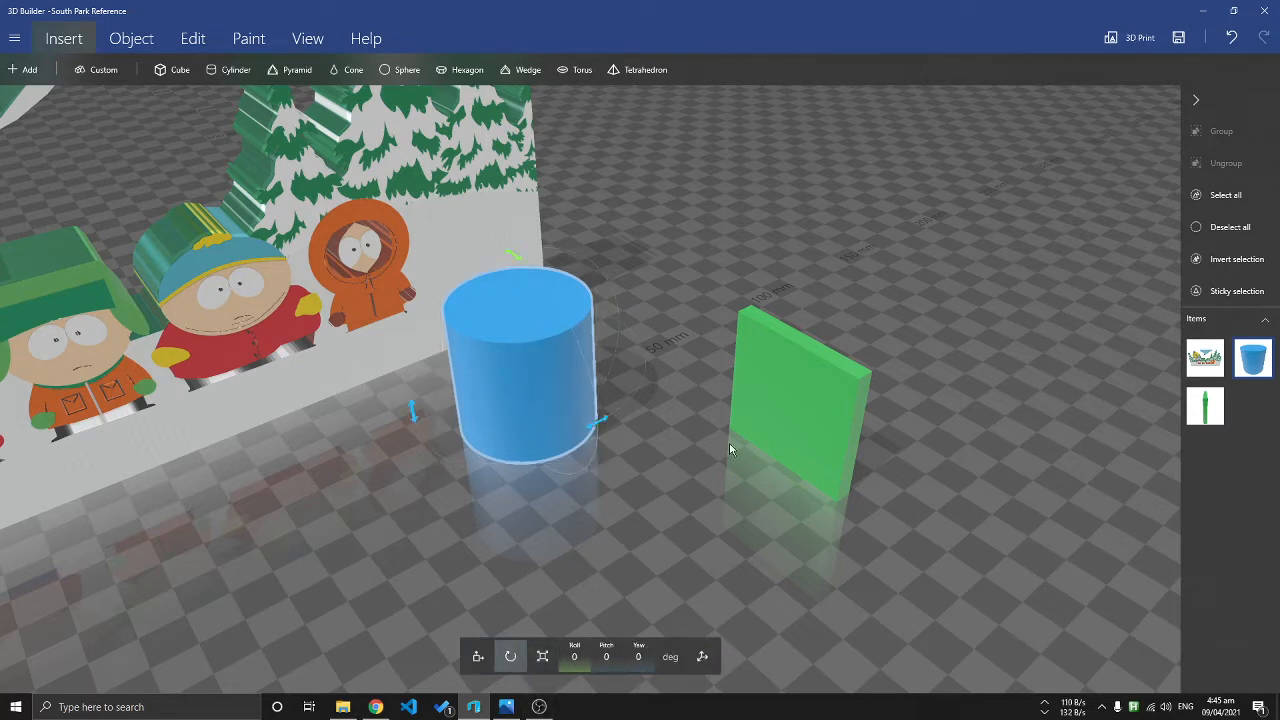
pyautogui.click(478, 656)
# Step: Centre the green slab on the cylinder at X 0 and push it partly into the cylinder, to about Y -33 mm
pyautogui.click(845, 397)
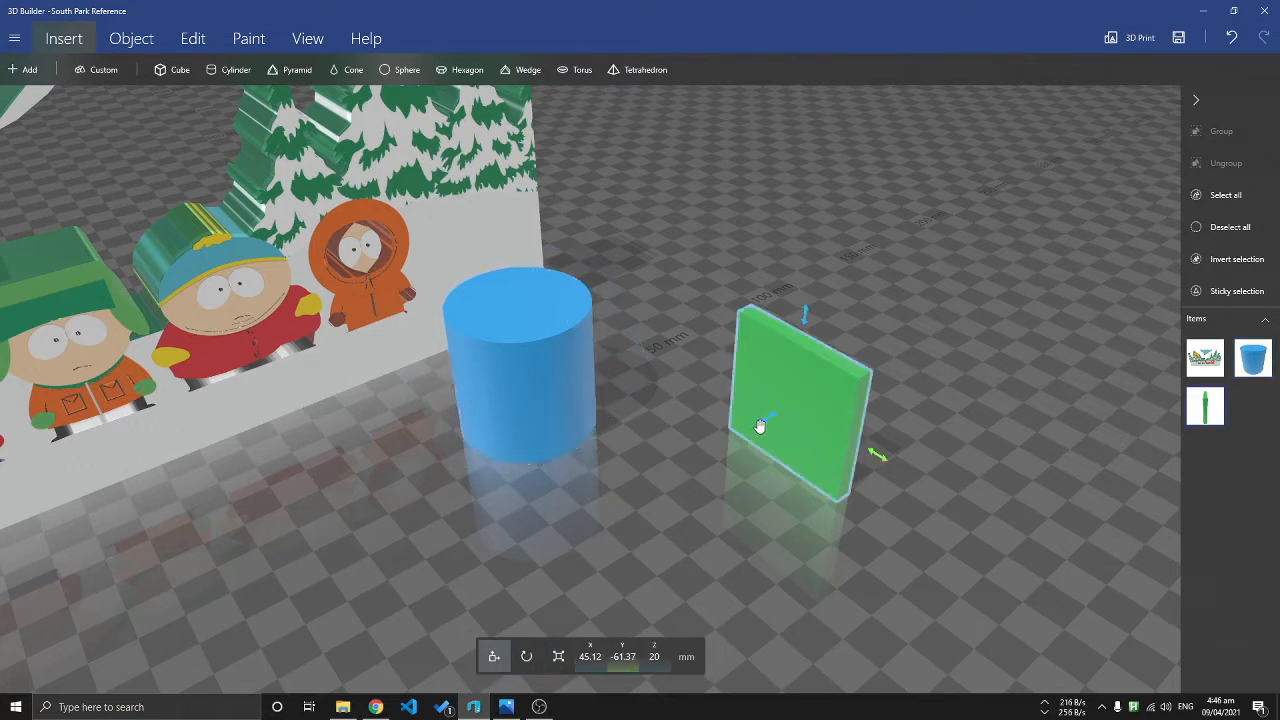
pyautogui.moveTo(772, 418); pyautogui.dragTo(612, 502)
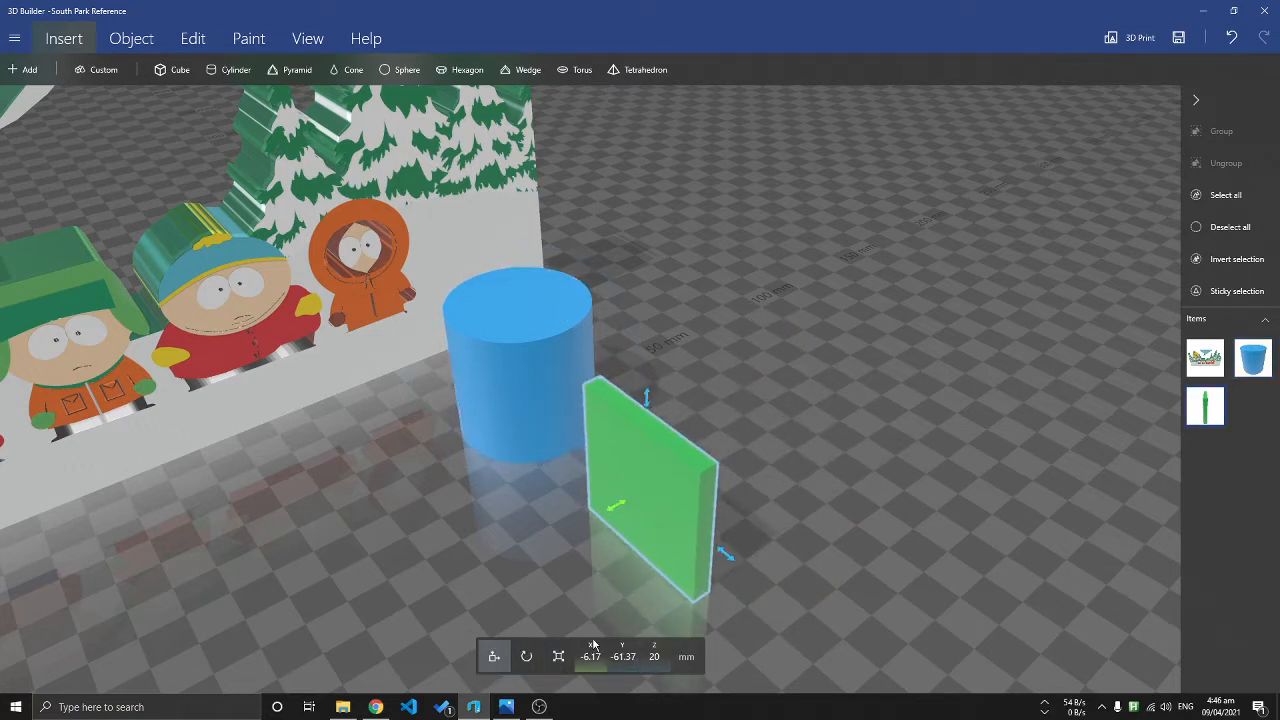
pyautogui.write('0')
pyautogui.press('Return')
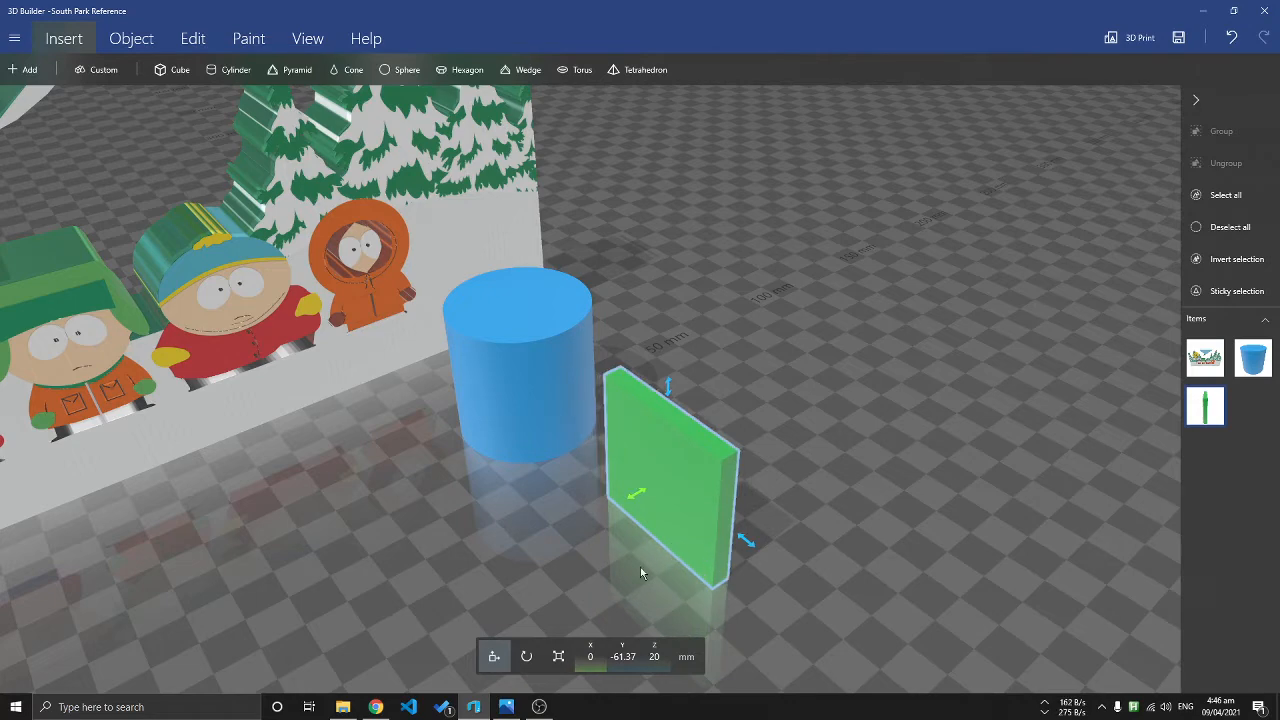
pyautogui.moveTo(642, 571); pyautogui.dragTo(679, 426)
# Step: Stretch the green slab's height to about 60.6 mm so that it extends above and below the cylinder
pyautogui.click(558, 656)
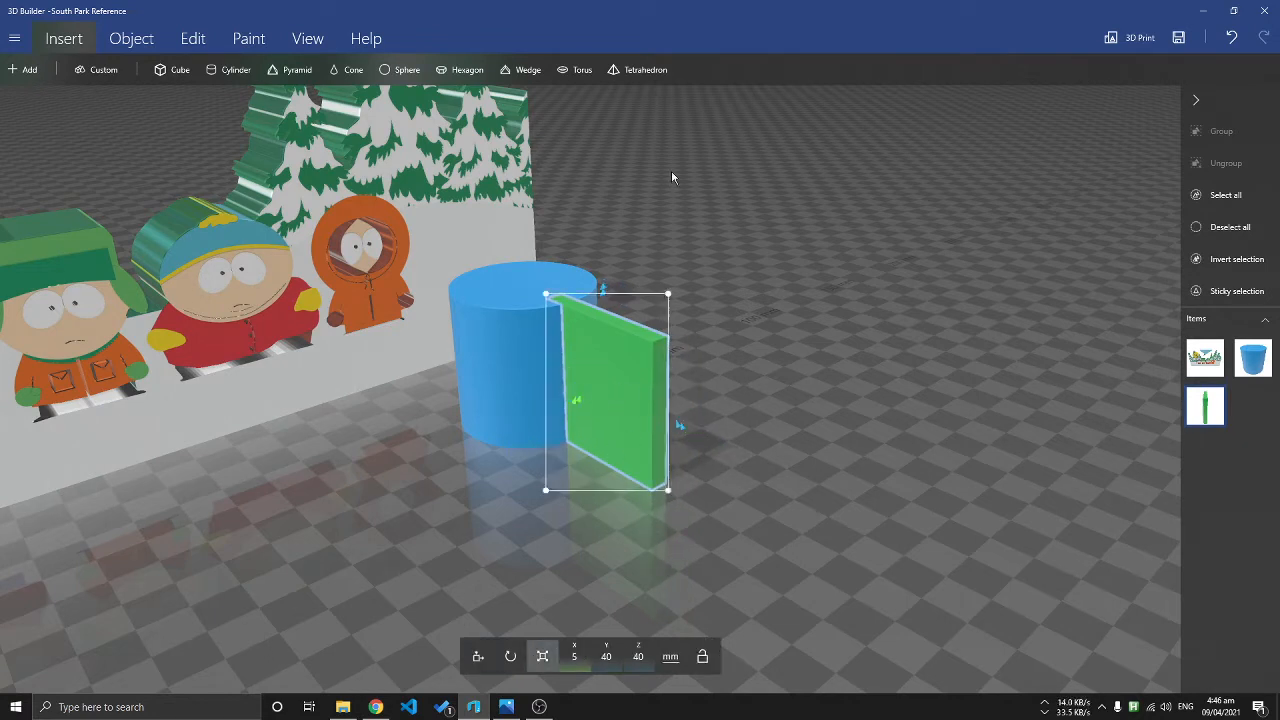
pyautogui.moveTo(600, 289); pyautogui.dragTo(603, 258)
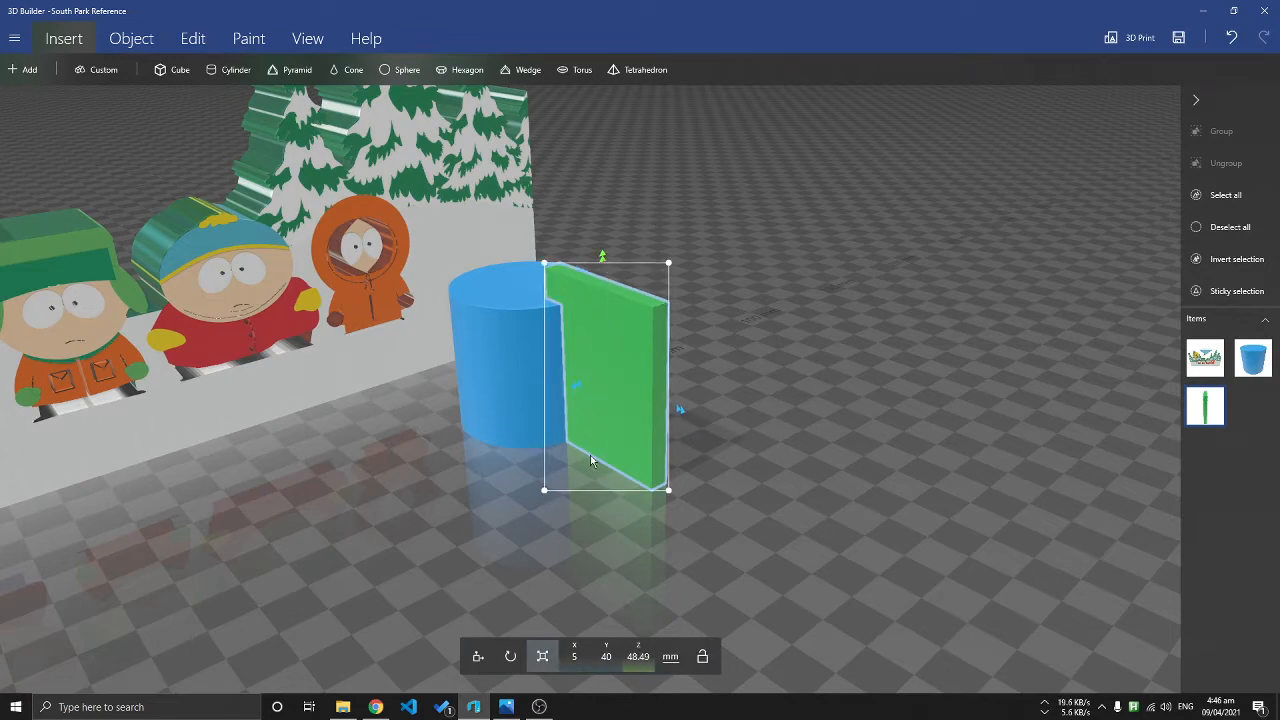
pyautogui.moveTo(593, 490); pyautogui.dragTo(637, 344)
pyautogui.moveTo(806, 188); pyautogui.dragTo(765, 353)
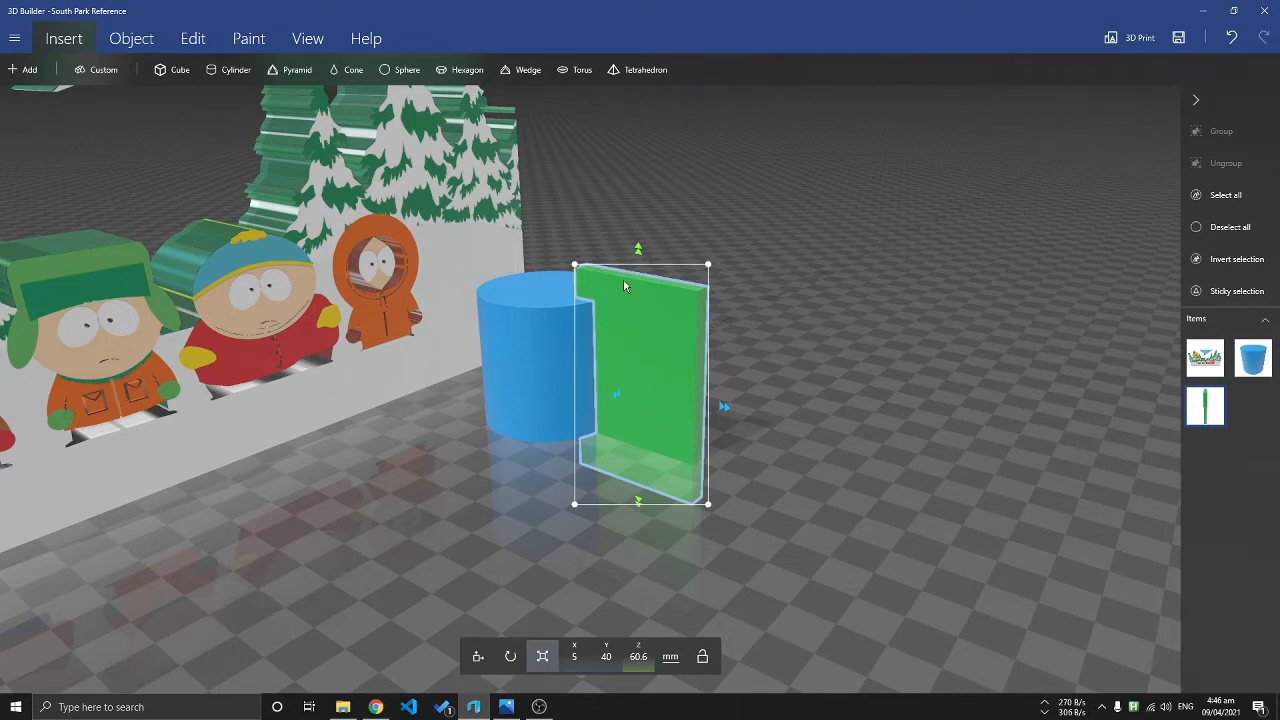
pyautogui.moveTo(756, 268); pyautogui.dragTo(723, 232)
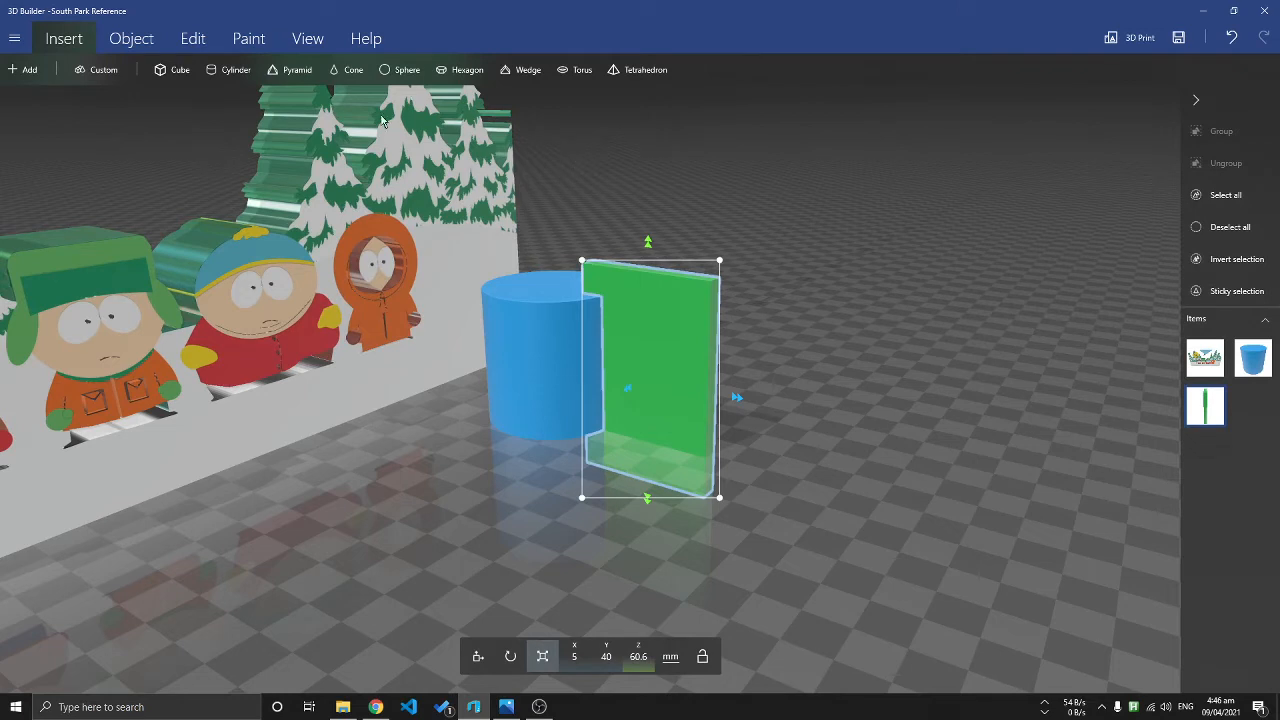
# Step: Insert a cone and move it in front of the cylinder so that it overlaps the green slab's outer end
pyautogui.click(214, 40)
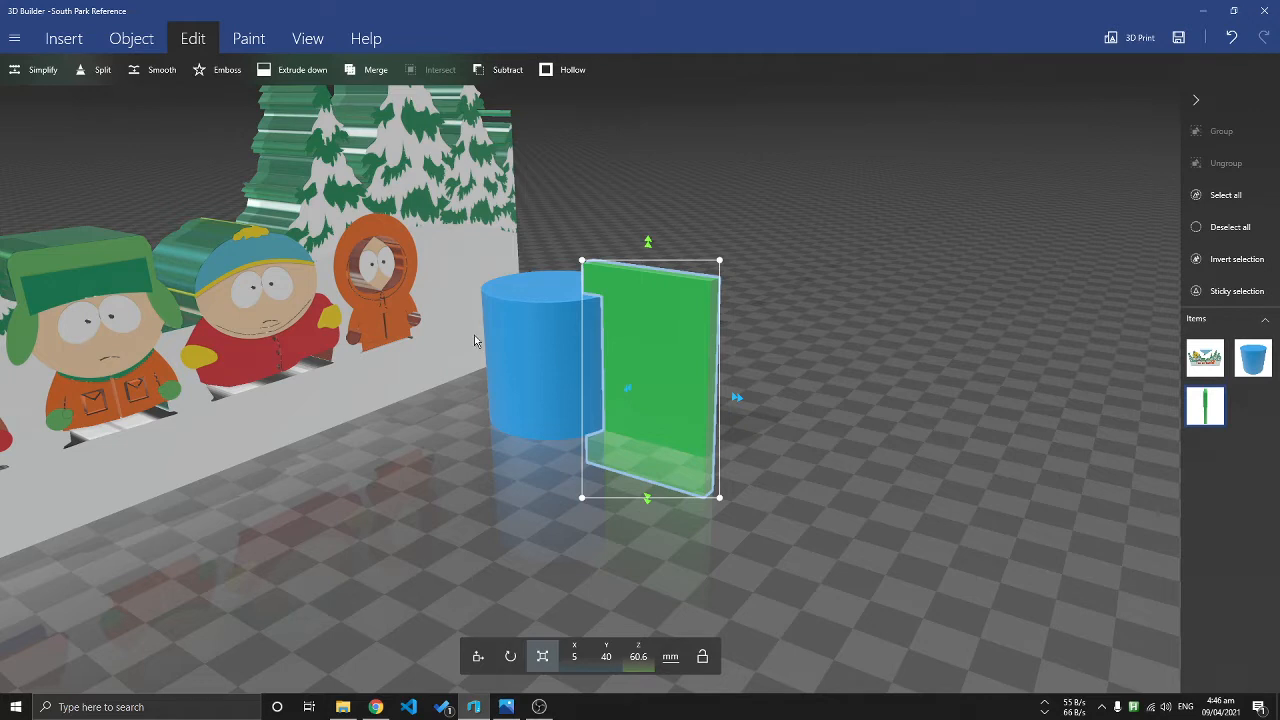
pyautogui.click(130, 39)
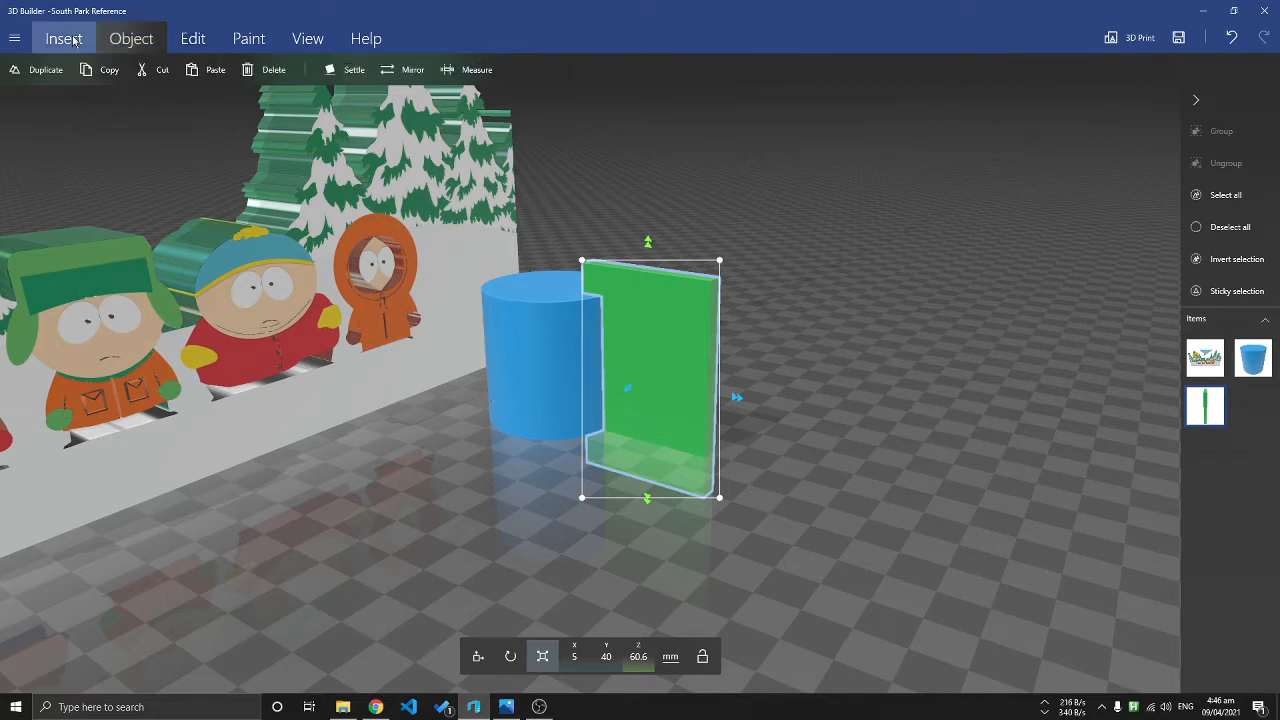
pyautogui.click(73, 40)
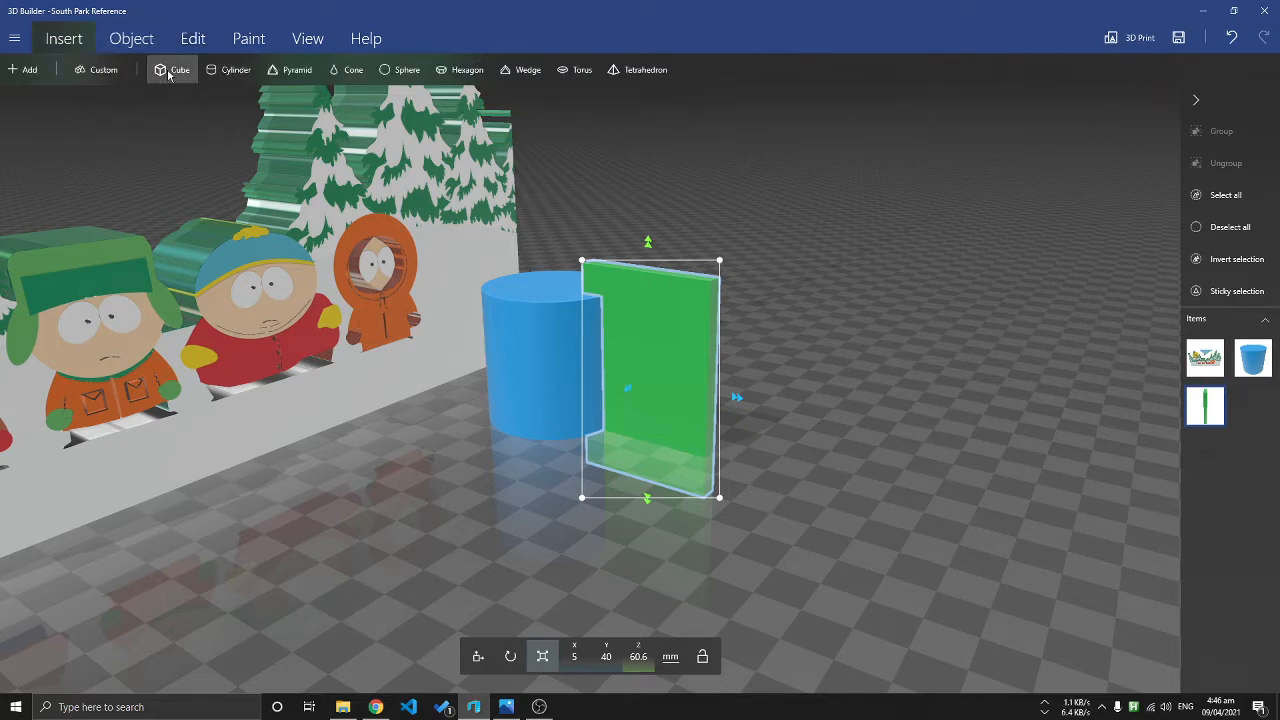
pyautogui.click(348, 70)
pyautogui.scroll(-4, 697, 372)
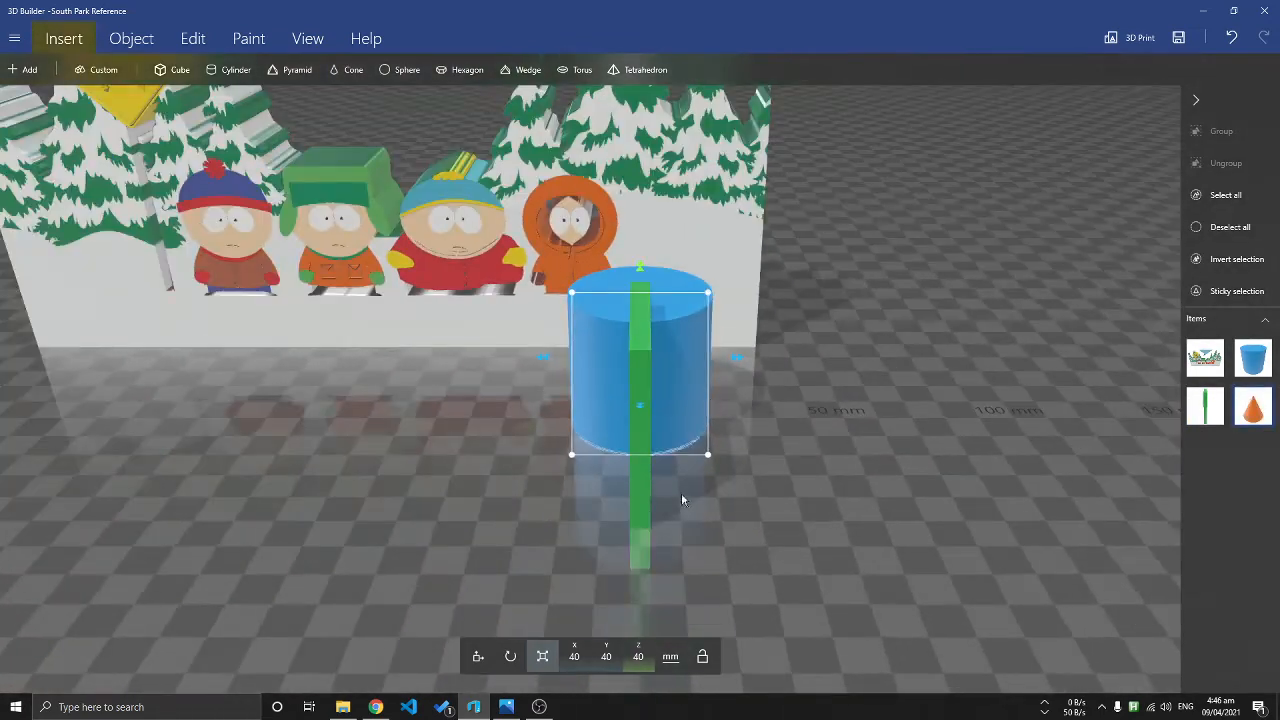
pyautogui.moveTo(683, 497); pyautogui.dragTo(785, 560)
pyautogui.click(478, 656)
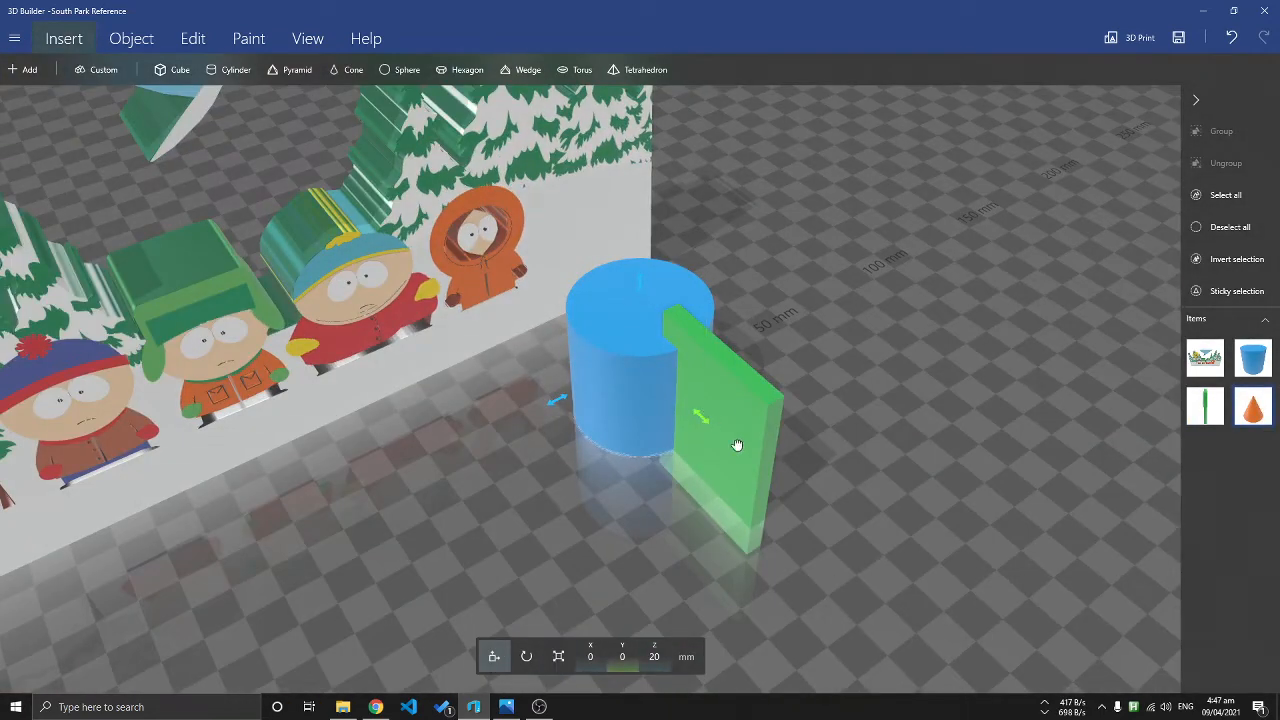
pyautogui.moveTo(737, 445); pyautogui.dragTo(633, 537)
pyautogui.moveTo(929, 439); pyautogui.dragTo(891, 394)
# Step: Subtract the green slab from the shapes it overlaps
pyautogui.click(638, 375)
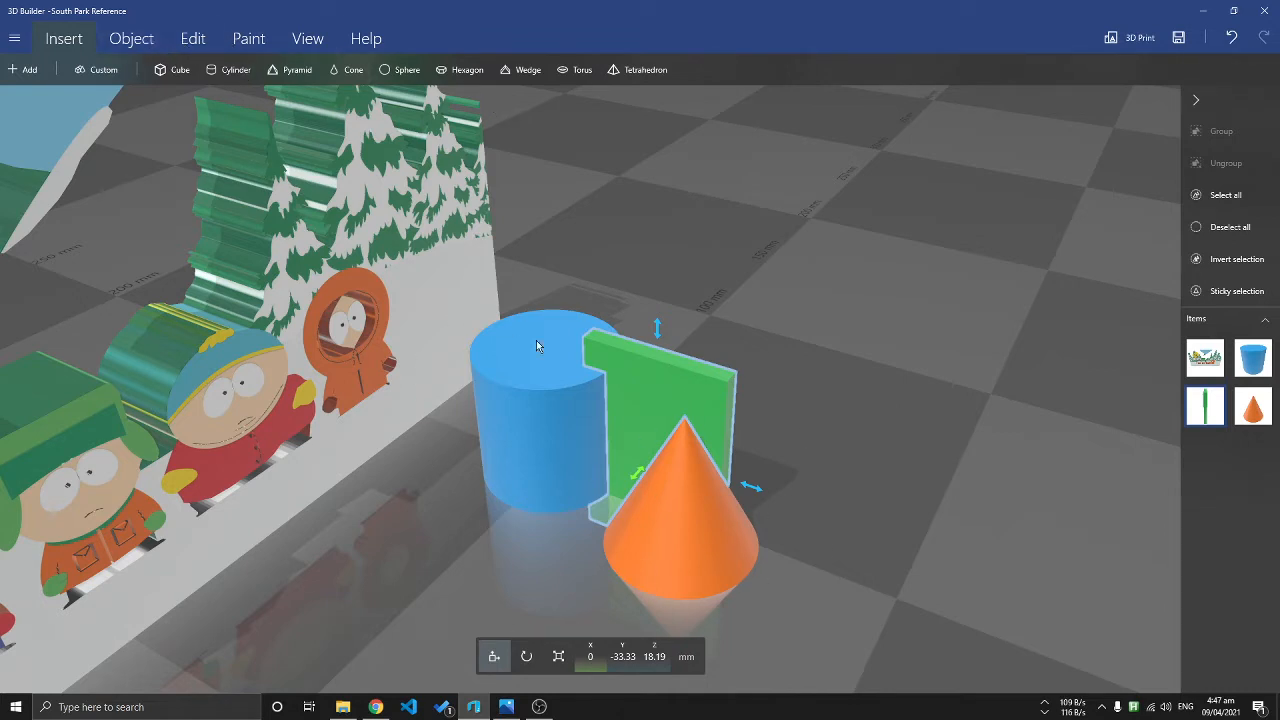
pyautogui.click(193, 38)
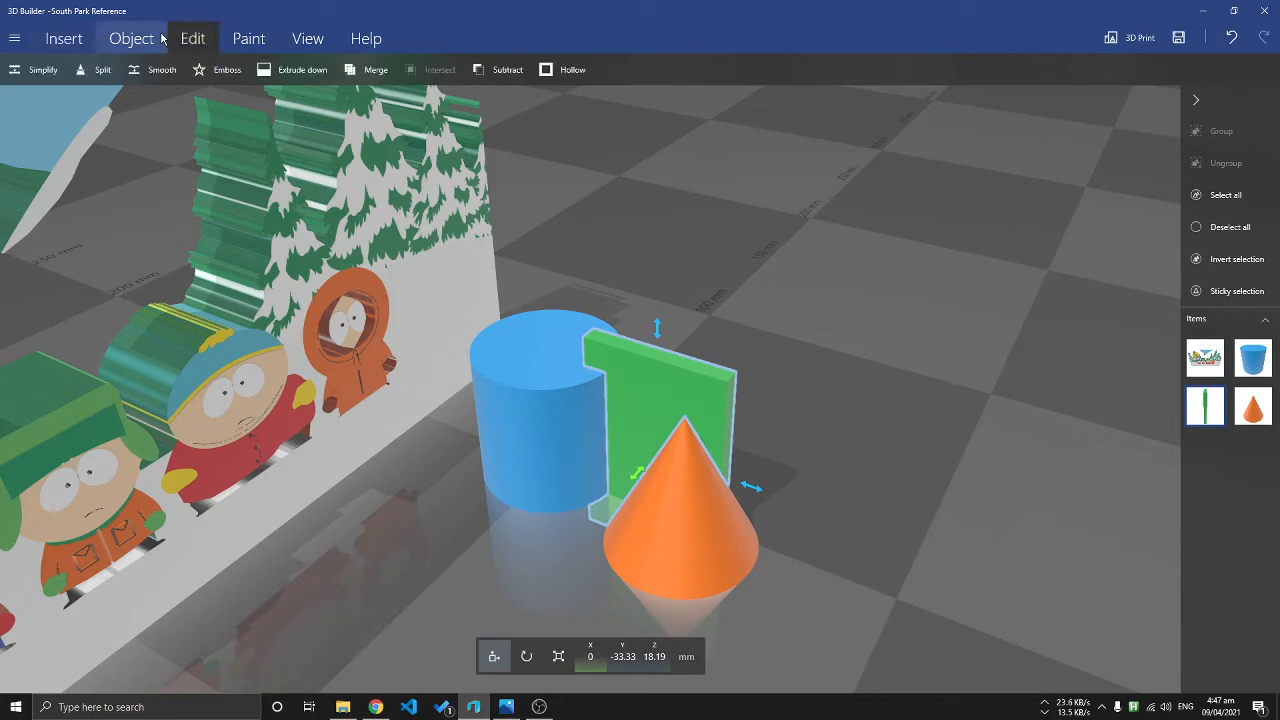
pyautogui.click(497, 69)
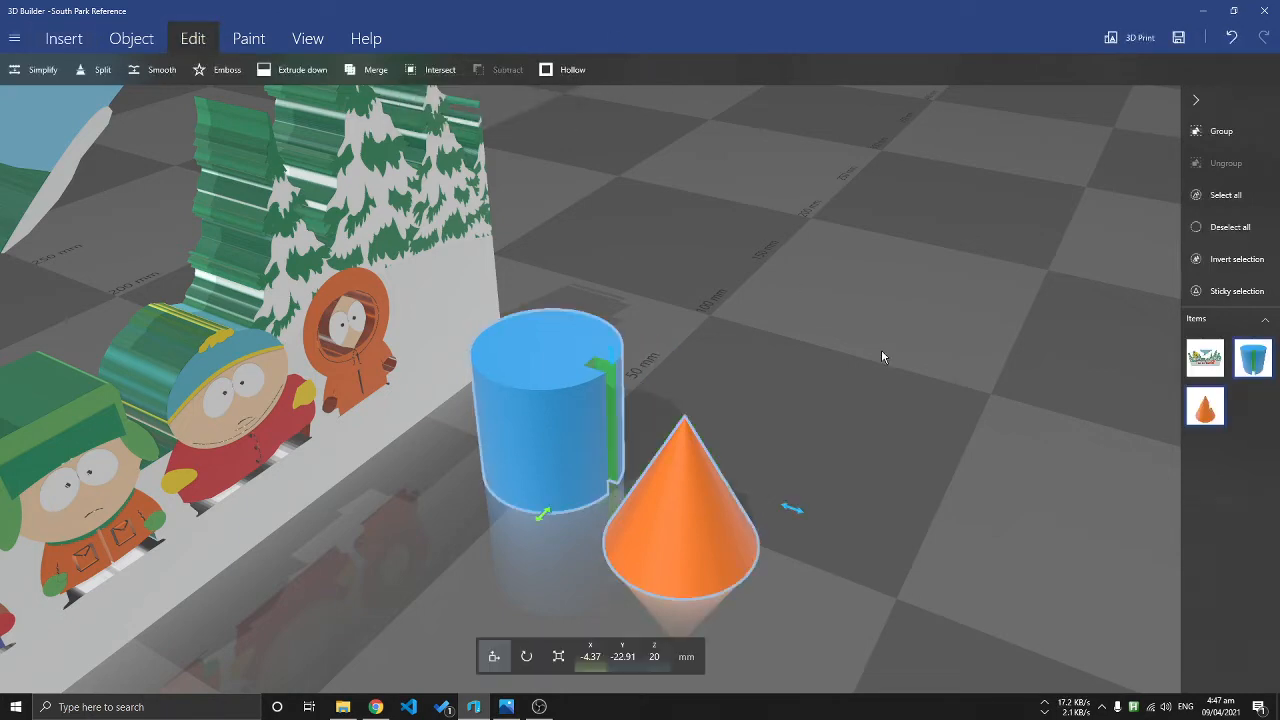
# Step: Inspect the cuts from above and delete the orange cone
pyautogui.moveTo(881, 357); pyautogui.dragTo(575, 590)
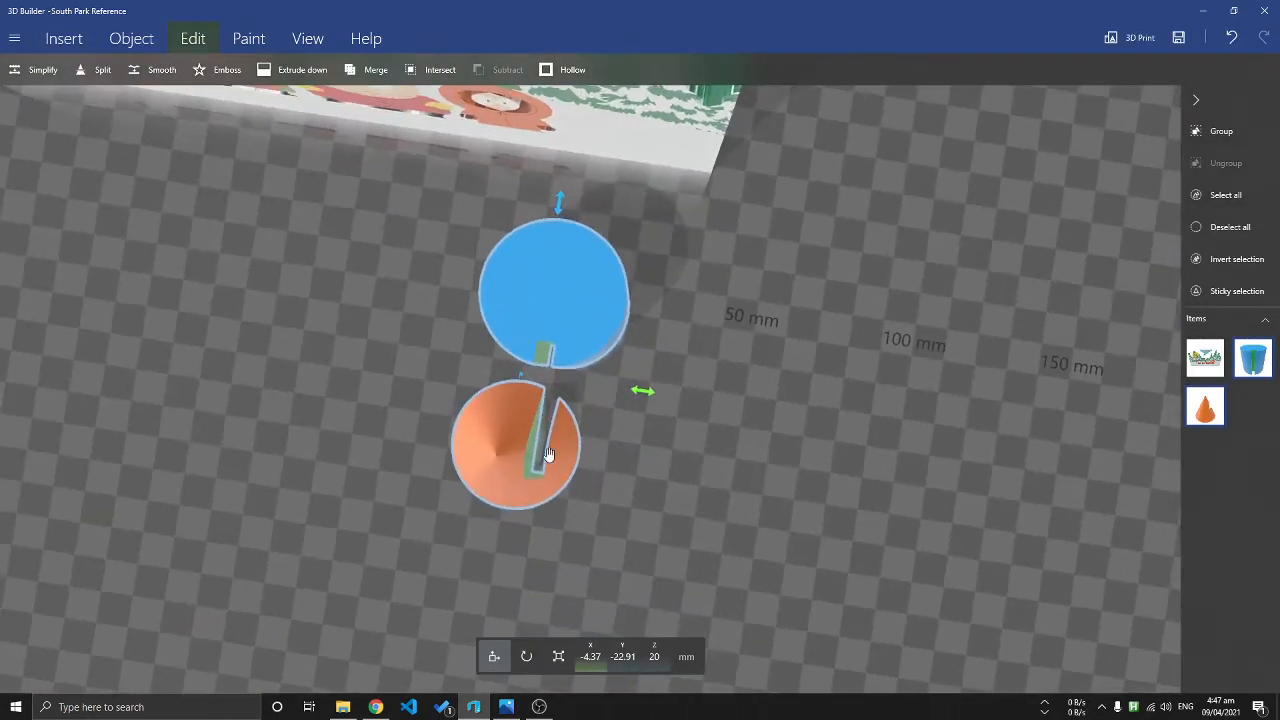
pyautogui.moveTo(548, 455); pyautogui.dragTo(1042, 295)
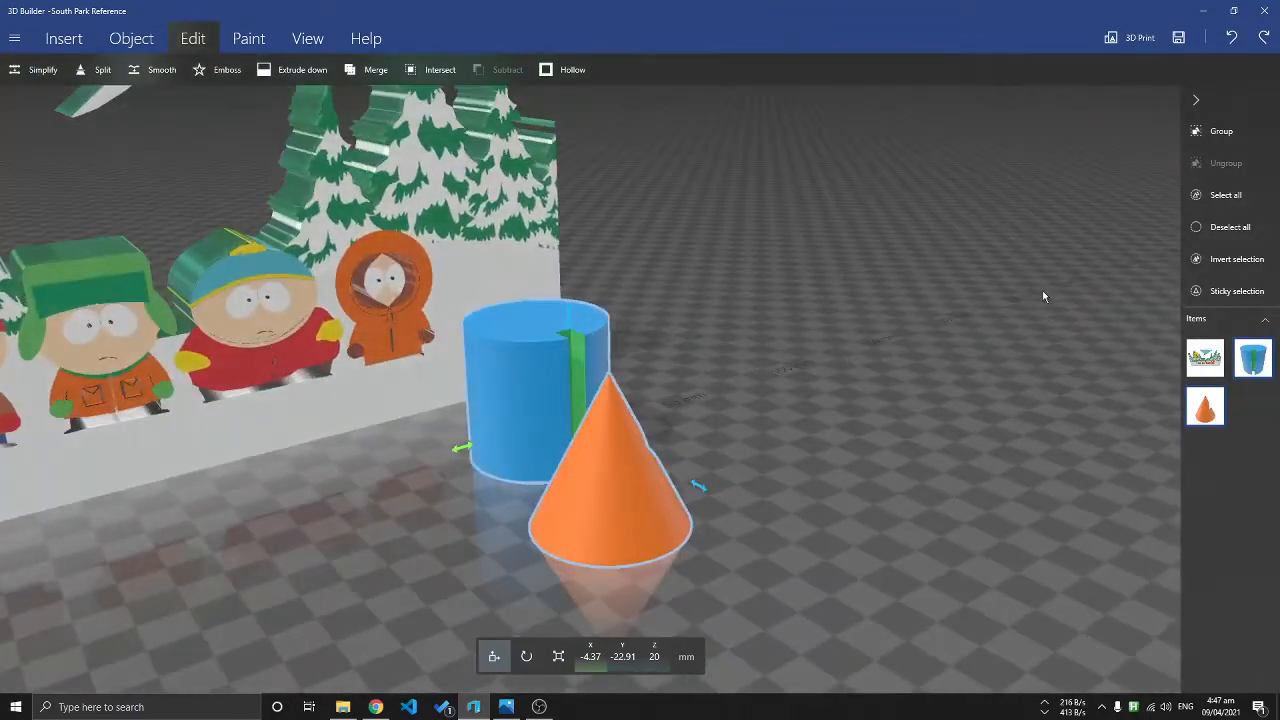
pyautogui.click(619, 507)
pyautogui.press('Delete')
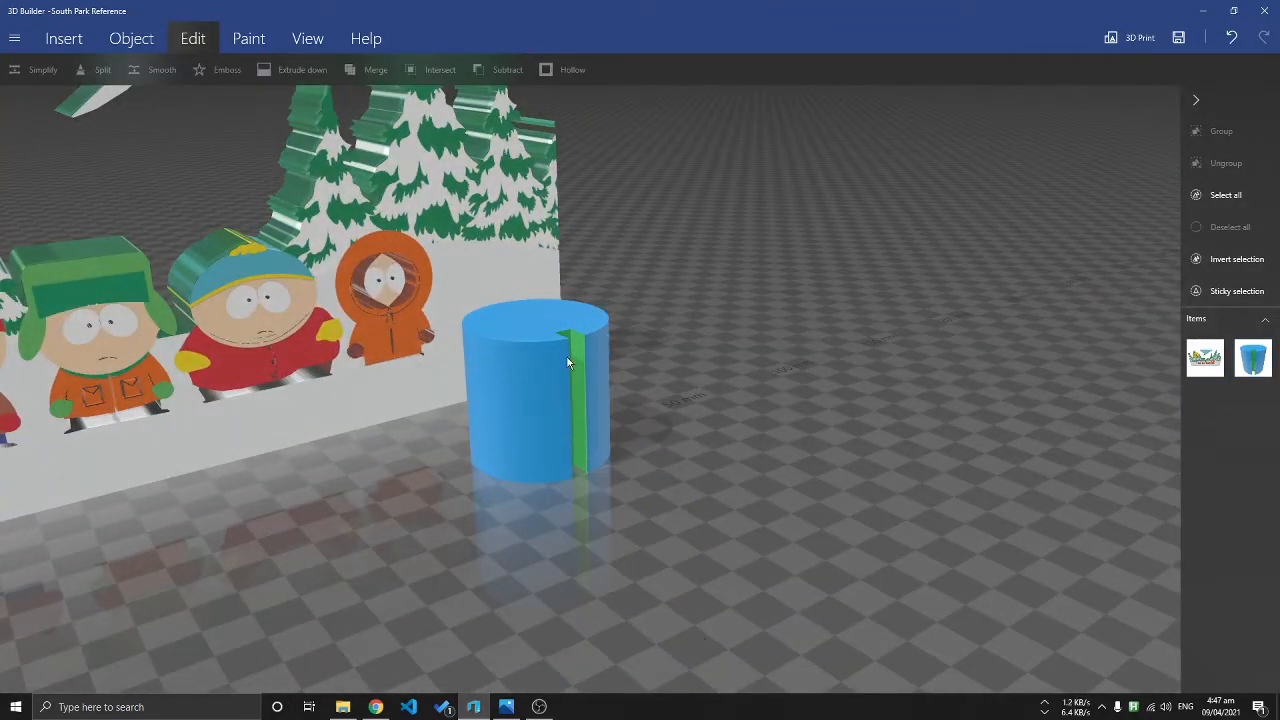
pyautogui.click(538, 402)
pyautogui.moveTo(650, 445)
pyautogui.mouseDown()
pyautogui.moveTo(686, 463)
pyautogui.moveTo(640, 461)
pyautogui.moveTo(658, 464)
pyautogui.mouseUp()
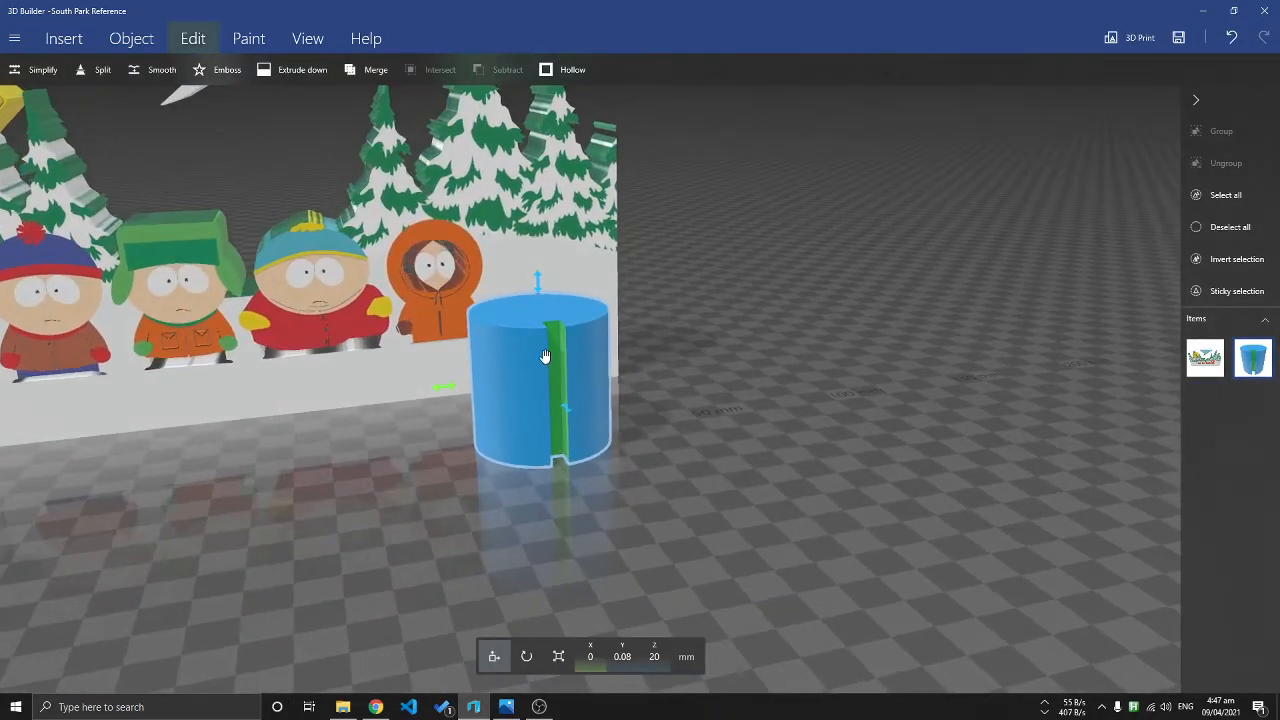
pyautogui.moveTo(465, 503); pyautogui.dragTo(708, 421)
pyautogui.click(170, 150)
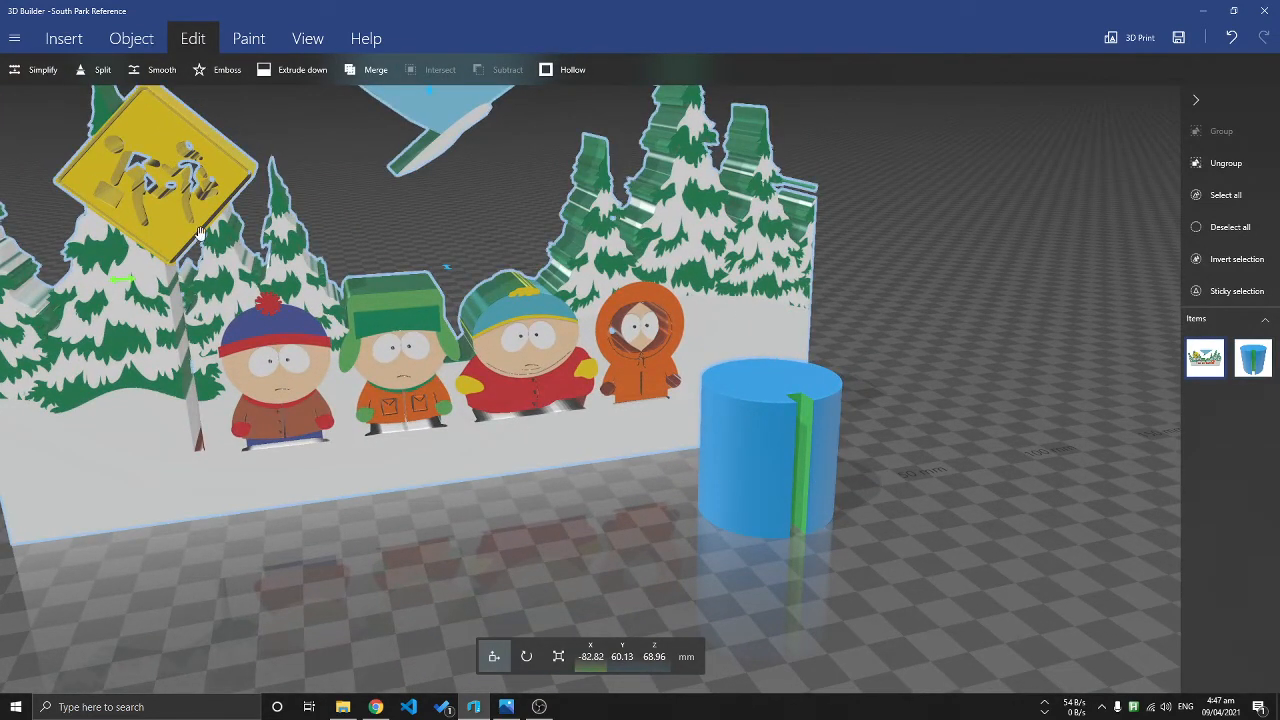
pyautogui.moveTo(408, 610); pyautogui.dragTo(698, 656, button='right')
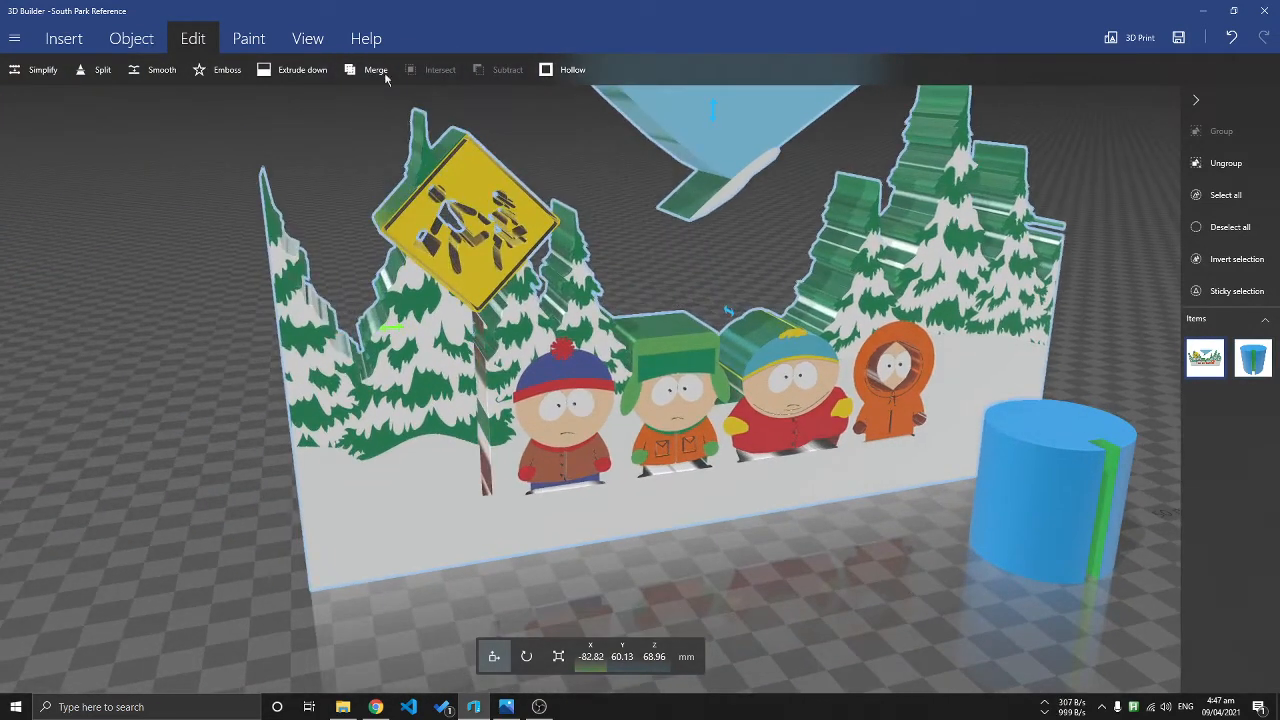
# Step: Insert a cube and move it along the front of the relief model to an X position of about -90 mm
pyautogui.click(82, 45)
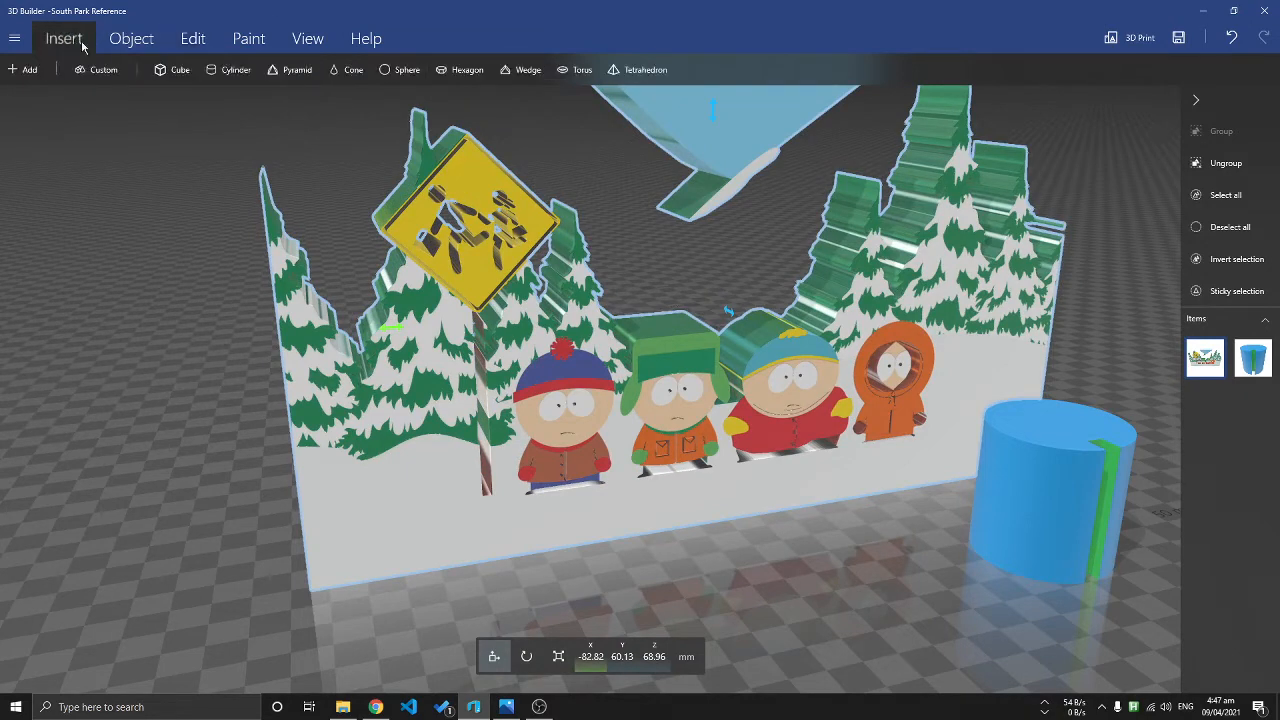
pyautogui.click(175, 69)
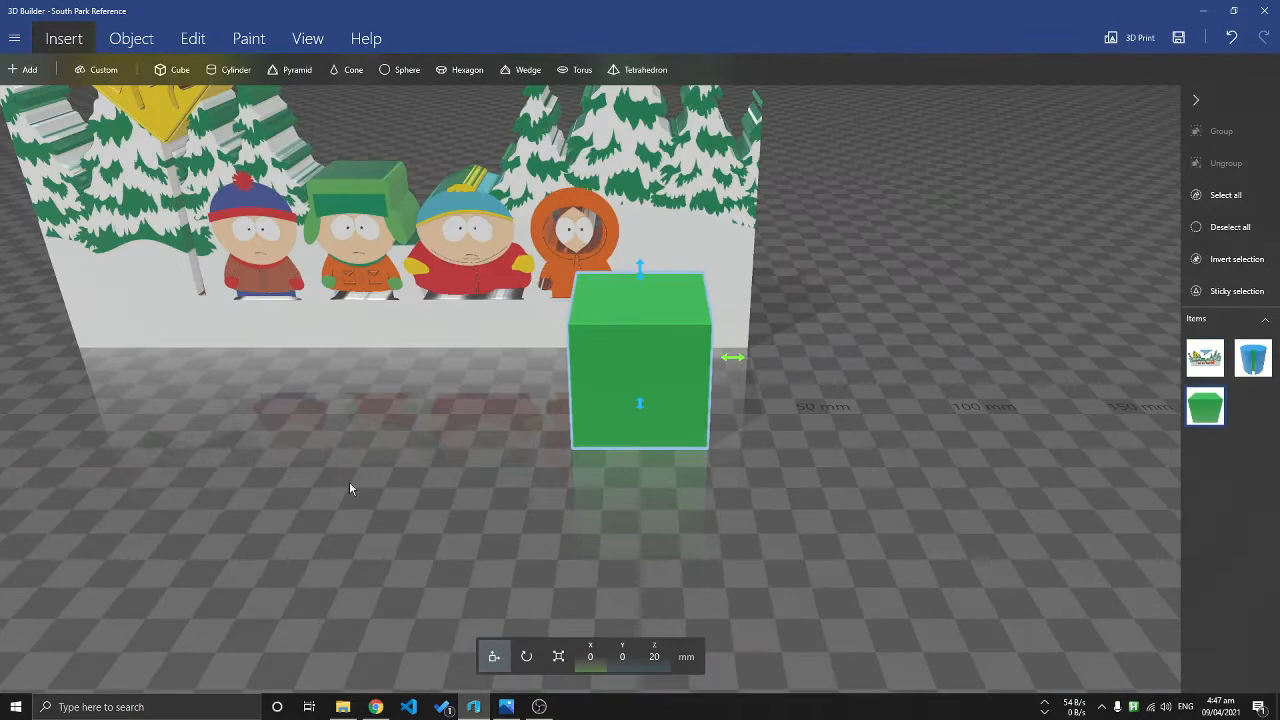
pyautogui.moveTo(350, 484); pyautogui.dragTo(676, 501)
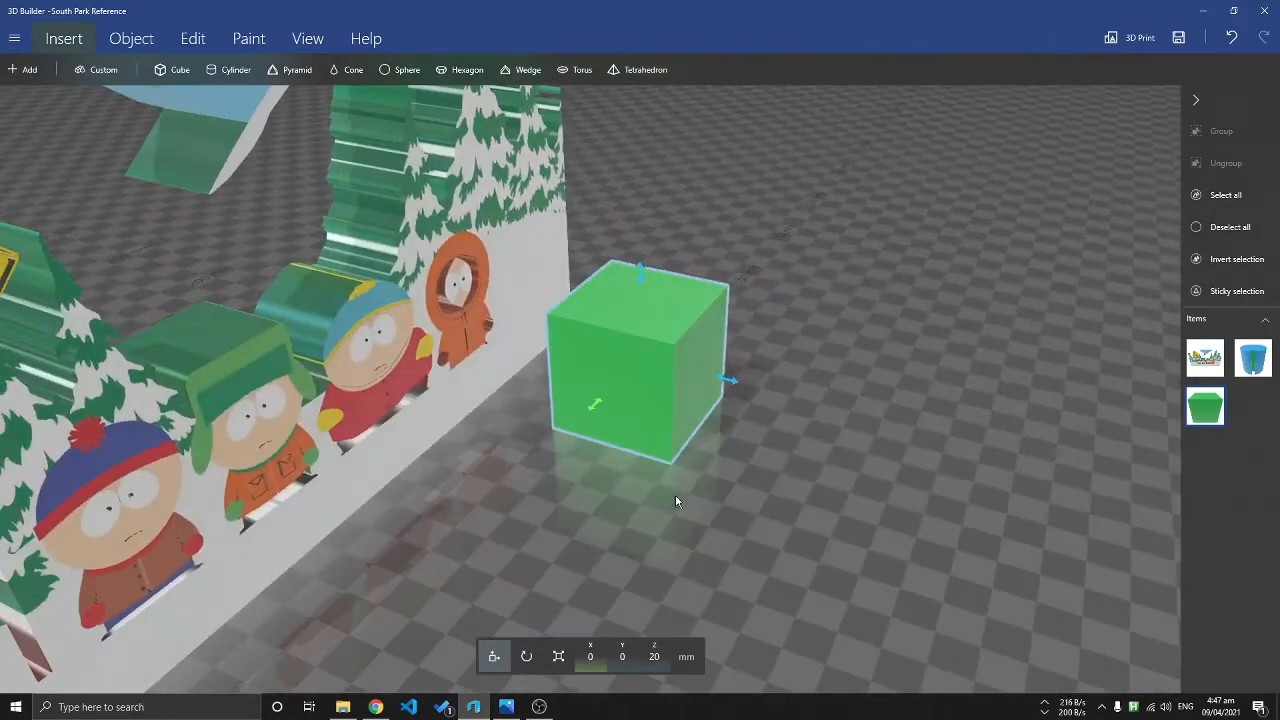
pyautogui.moveTo(575, 450); pyautogui.dragTo(354, 626)
pyautogui.moveTo(700, 530); pyautogui.dragTo(1162, 351, button='right')
pyautogui.moveTo(738, 478); pyautogui.dragTo(691, 547, button='right')
pyautogui.scroll(-5, 691, 547)
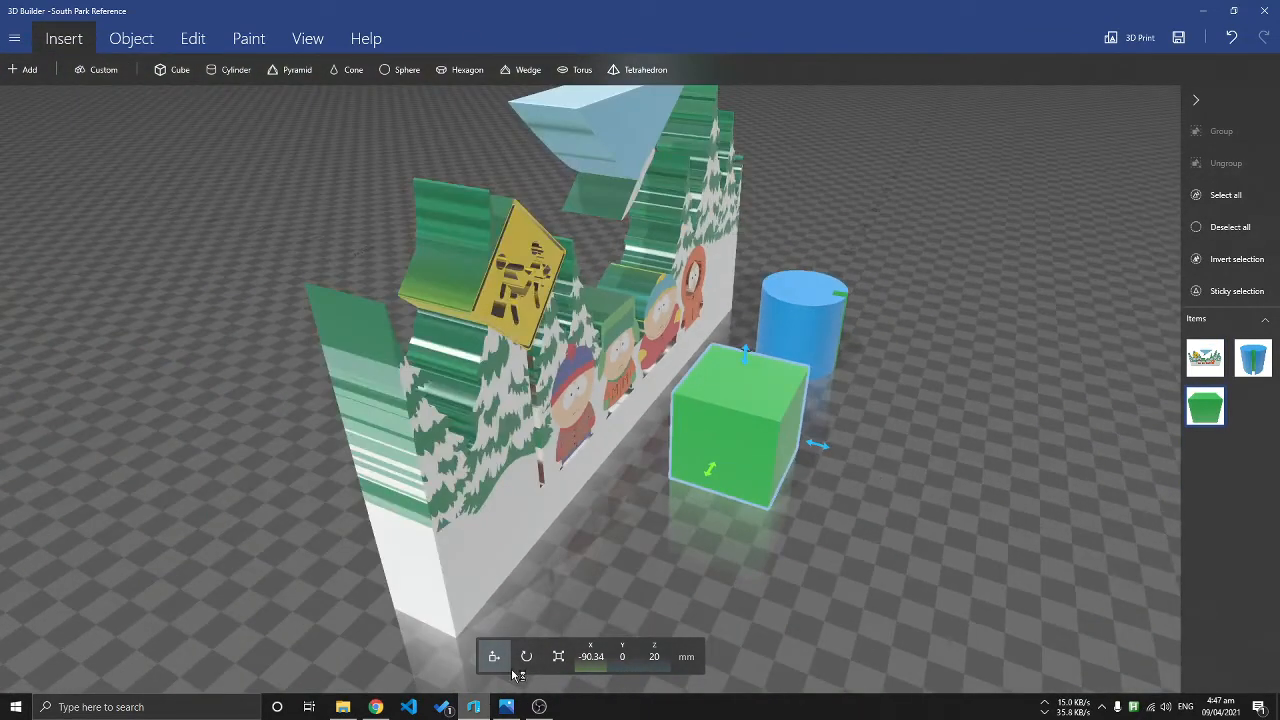
# Step: Flatten the green cube into an upright slab about 6 mm deep along Y, keeping it selected
pyautogui.click(558, 656)
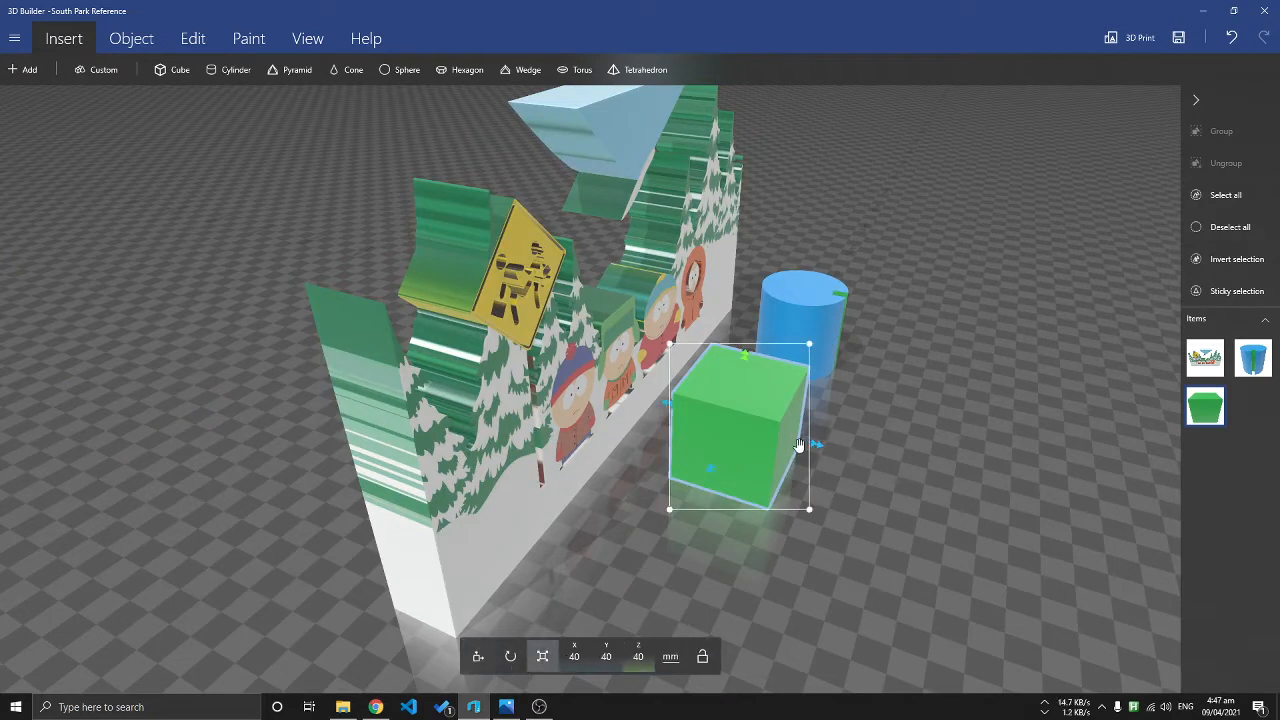
pyautogui.moveTo(815, 445); pyautogui.dragTo(733, 437)
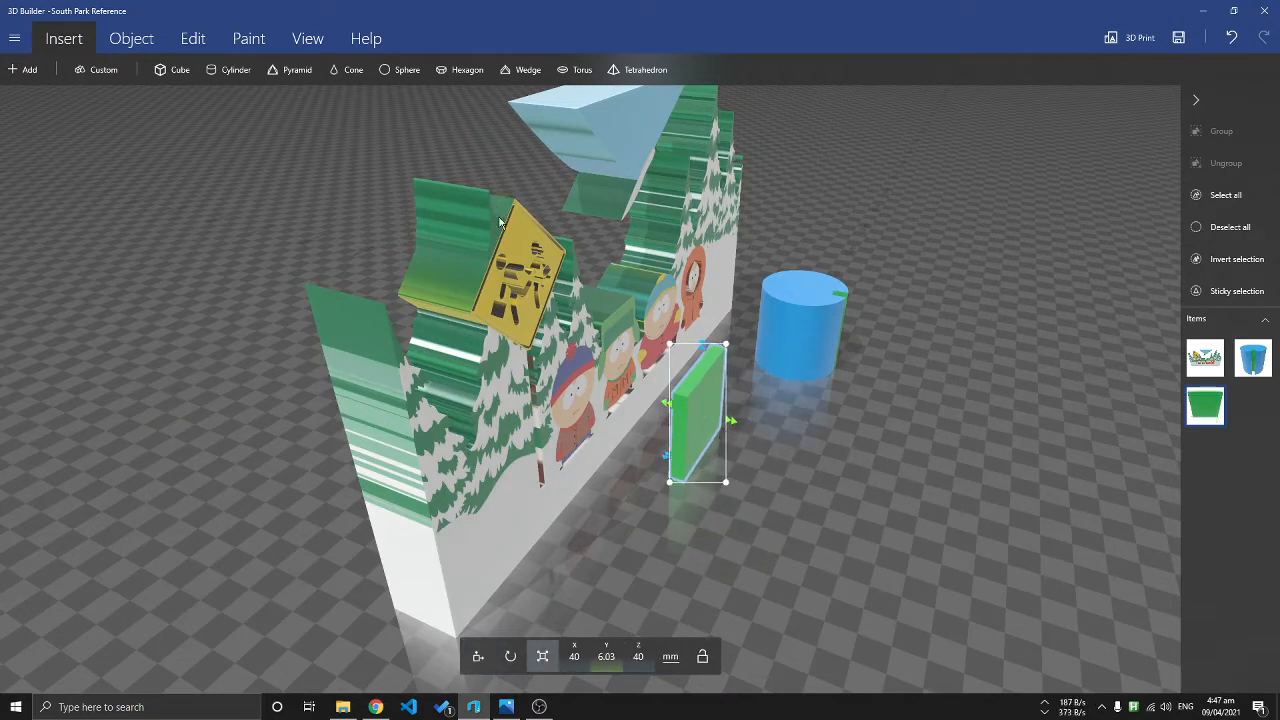
pyautogui.click(503, 247)
pyautogui.click(682, 456)
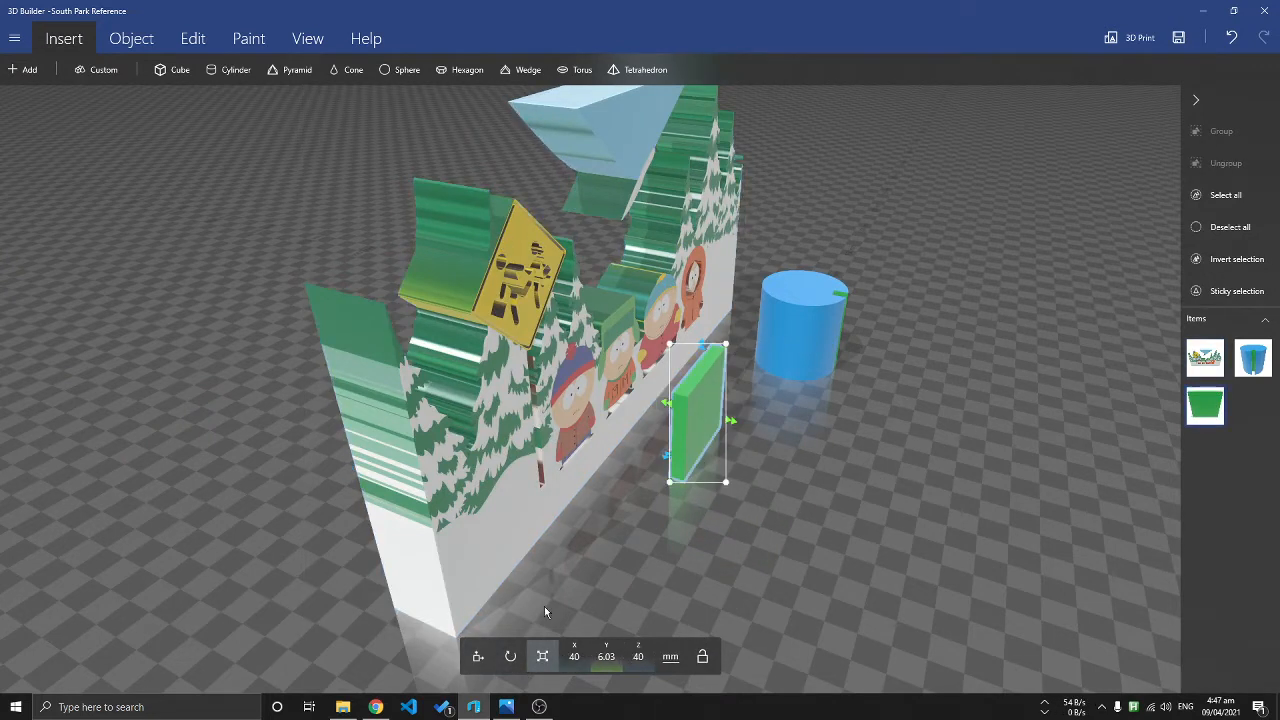
# Step: Move the slab in front of the yellow sign, to about X -153.5, Y 17 and Z 99 mm
pyautogui.click(485, 659)
pyautogui.moveTo(665, 461); pyautogui.dragTo(534, 569)
pyautogui.moveTo(755, 508); pyautogui.dragTo(648, 502)
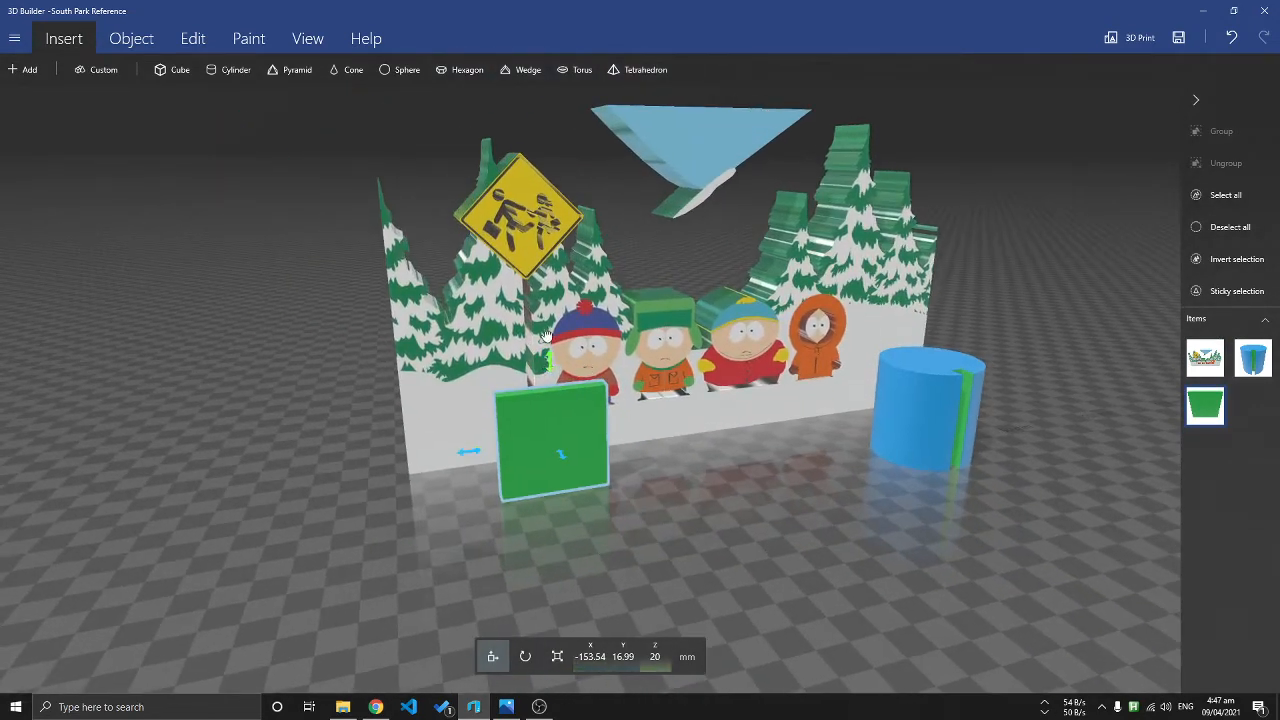
pyautogui.moveTo(553, 366); pyautogui.dragTo(534, 130)
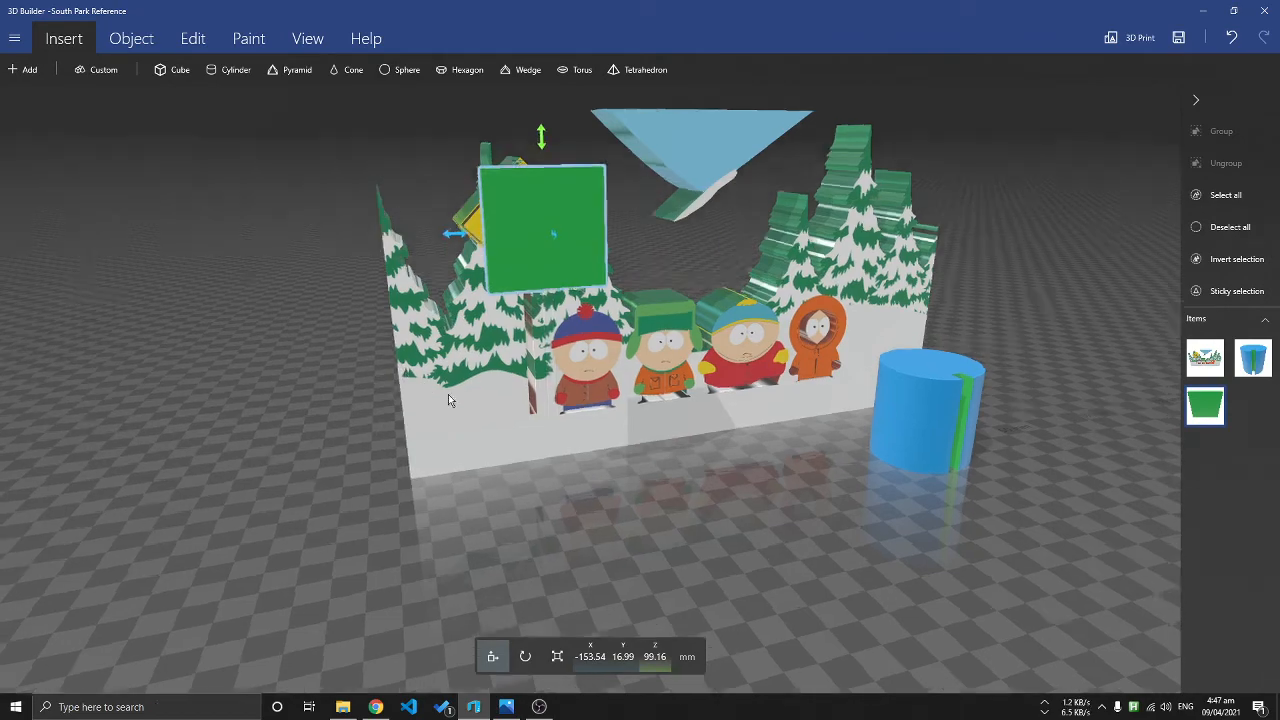
# Step: Push the slab back into the yellow sign so that it fills the figure cutouts, at a Y position of about 57 mm
pyautogui.moveTo(448, 394); pyautogui.dragTo(725, 387)
pyautogui.moveTo(799, 427); pyautogui.dragTo(621, 548)
pyautogui.scroll(5, 720, 519)
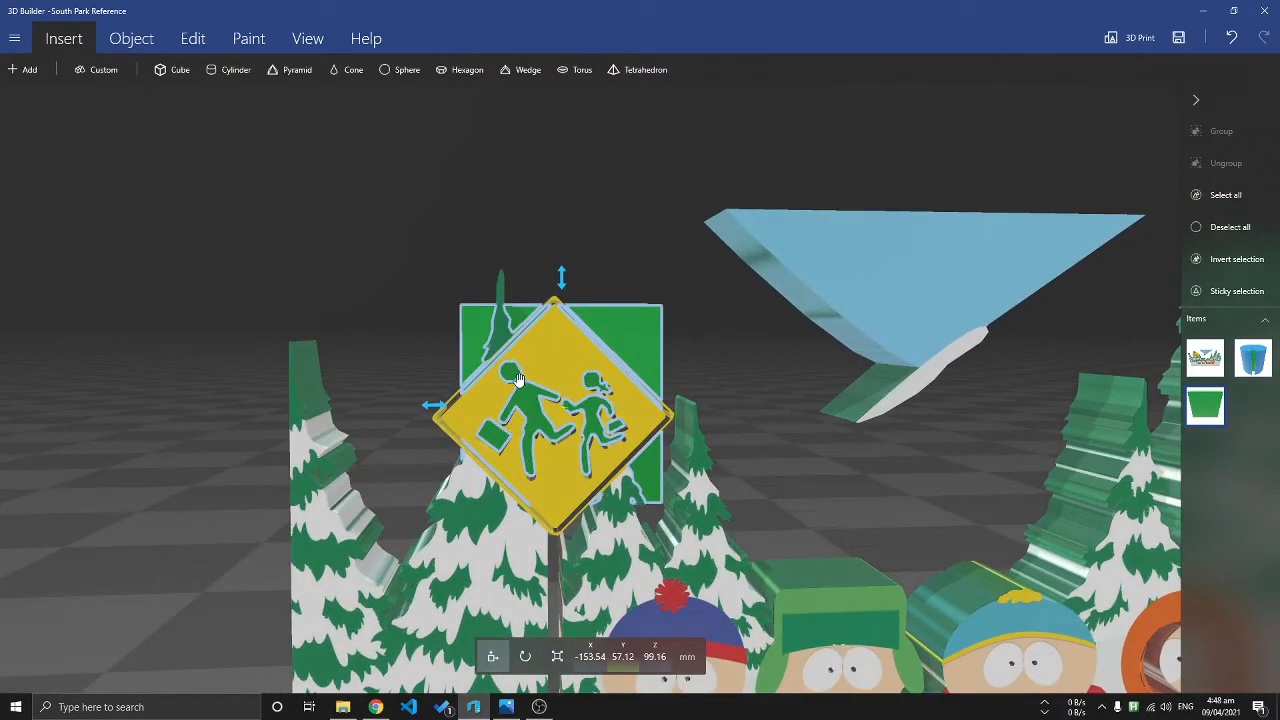
pyautogui.scroll(-2, 686, 525)
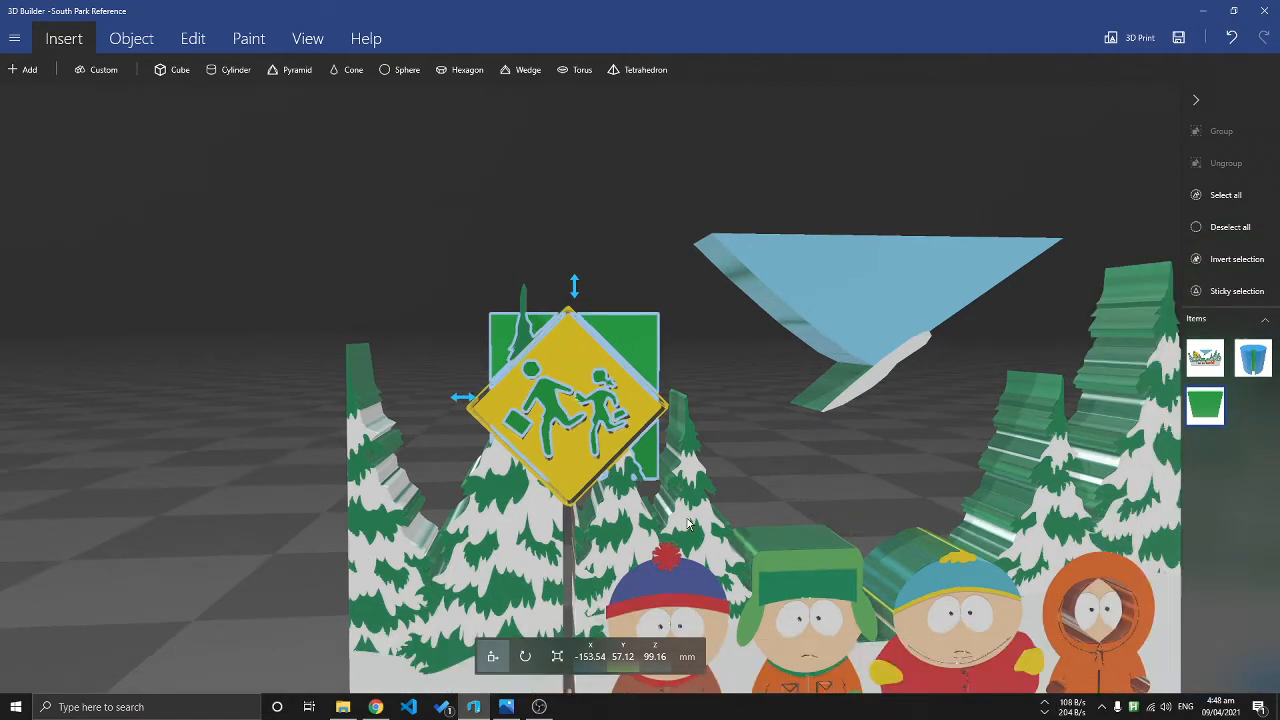
# Step: Subtract the South Park relief model from the green slab
pyautogui.moveTo(687, 520); pyautogui.dragTo(811, 514)
pyautogui.moveTo(811, 514); pyautogui.dragTo(797, 335, button='right')
pyautogui.click(763, 470)
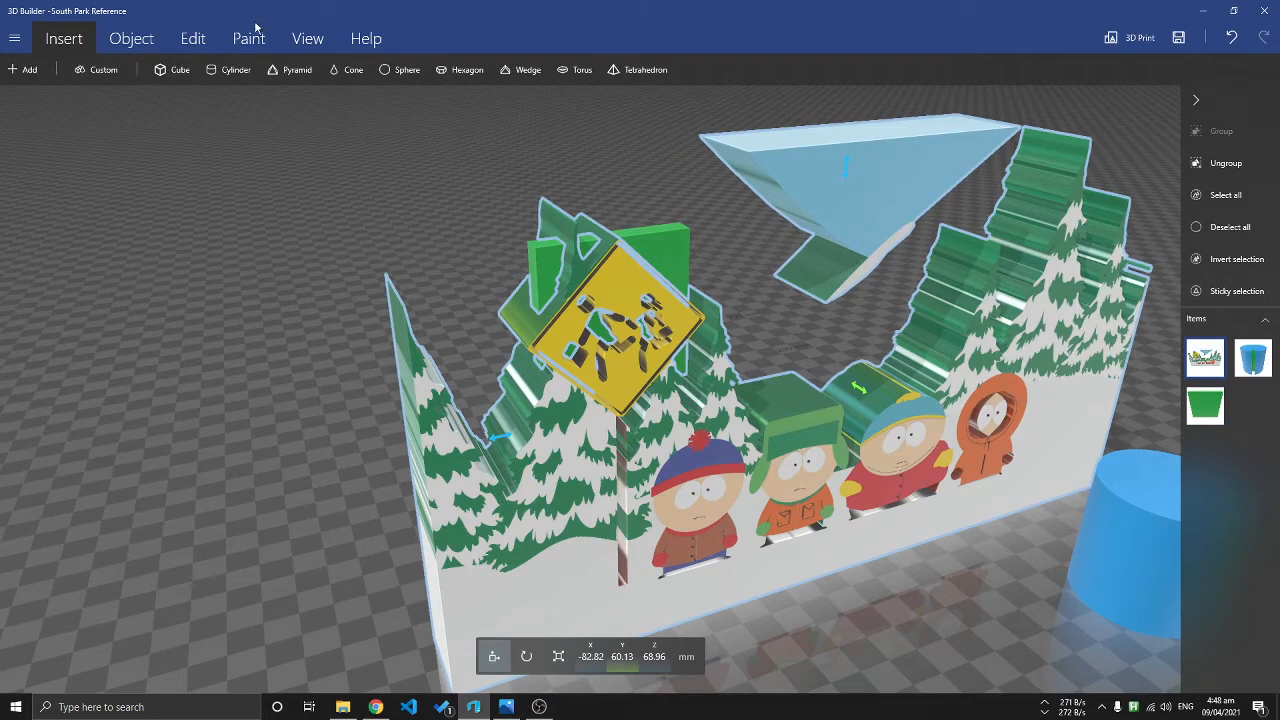
pyautogui.click(193, 38)
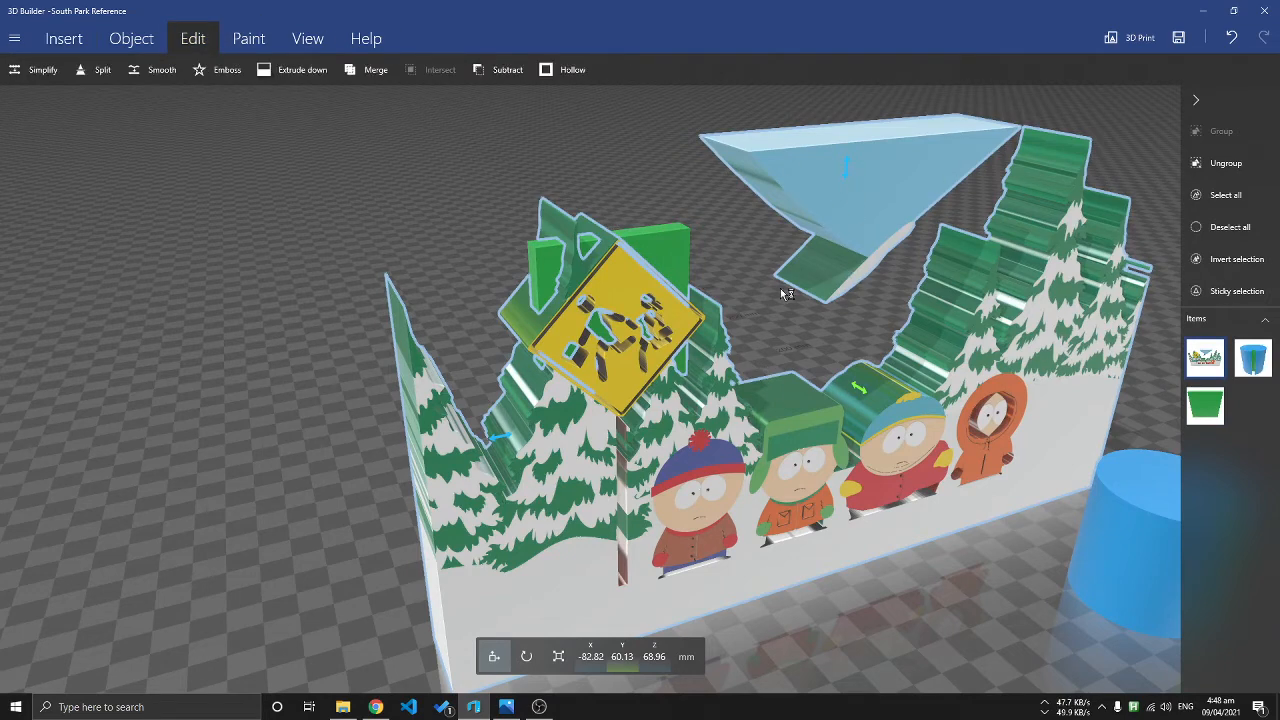
pyautogui.click(506, 77)
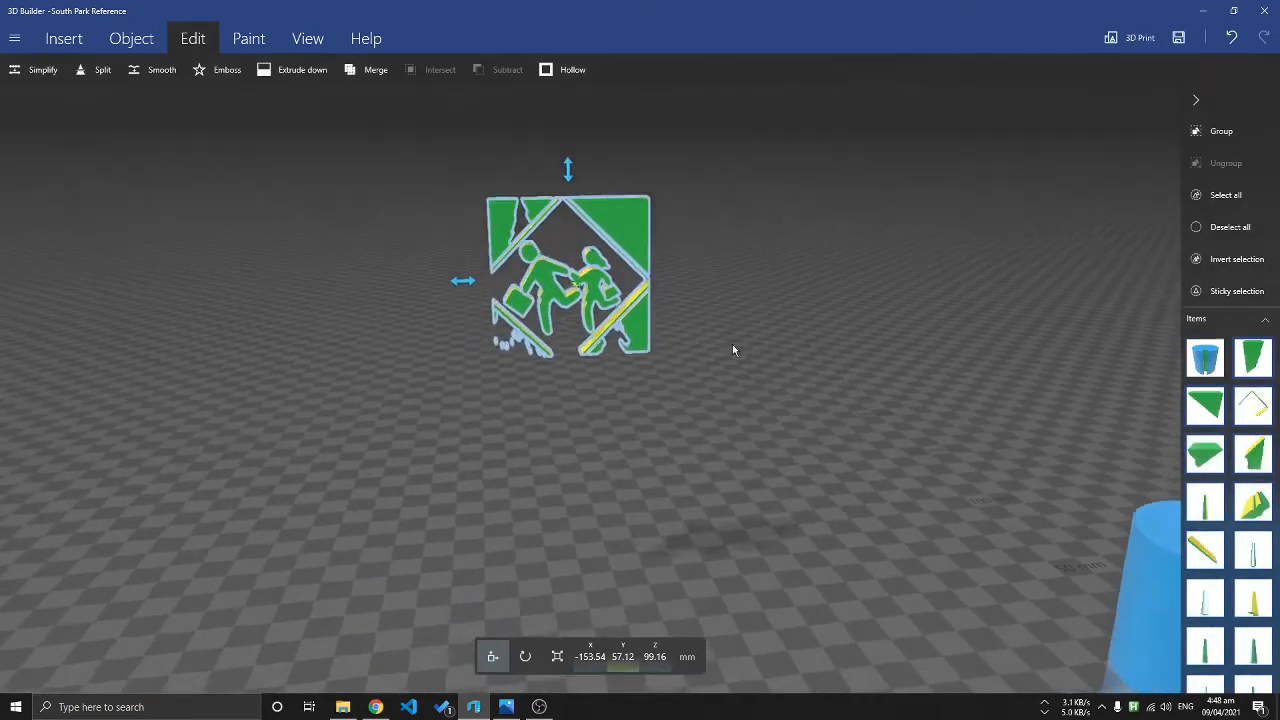
# Step: Delete the corner offcuts above the larger figure and the diagonal edge strips attached around the sign outline
pyautogui.scroll(2, 785, 479)
pyautogui.moveTo(1036, 525); pyautogui.dragTo(948, 395, button='right')
pyautogui.moveTo(925, 445); pyautogui.dragTo(820, 341)
pyautogui.click(625, 216)
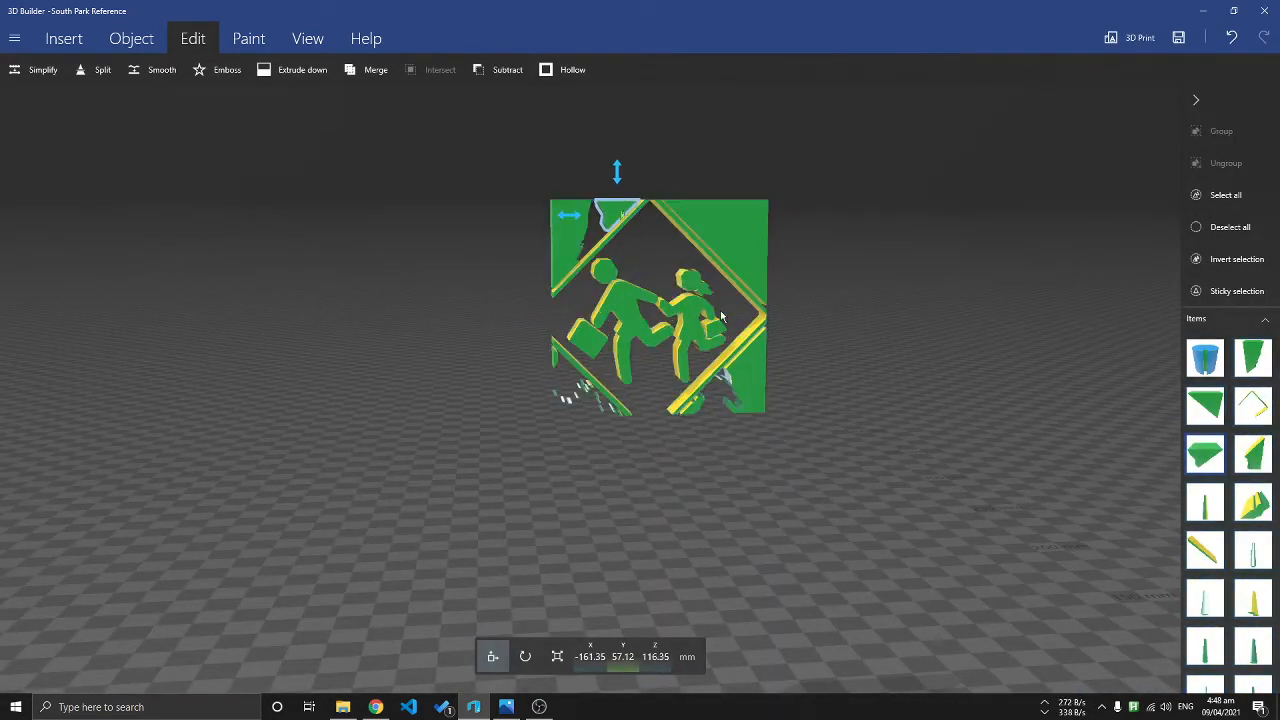
pyautogui.press('Delete')
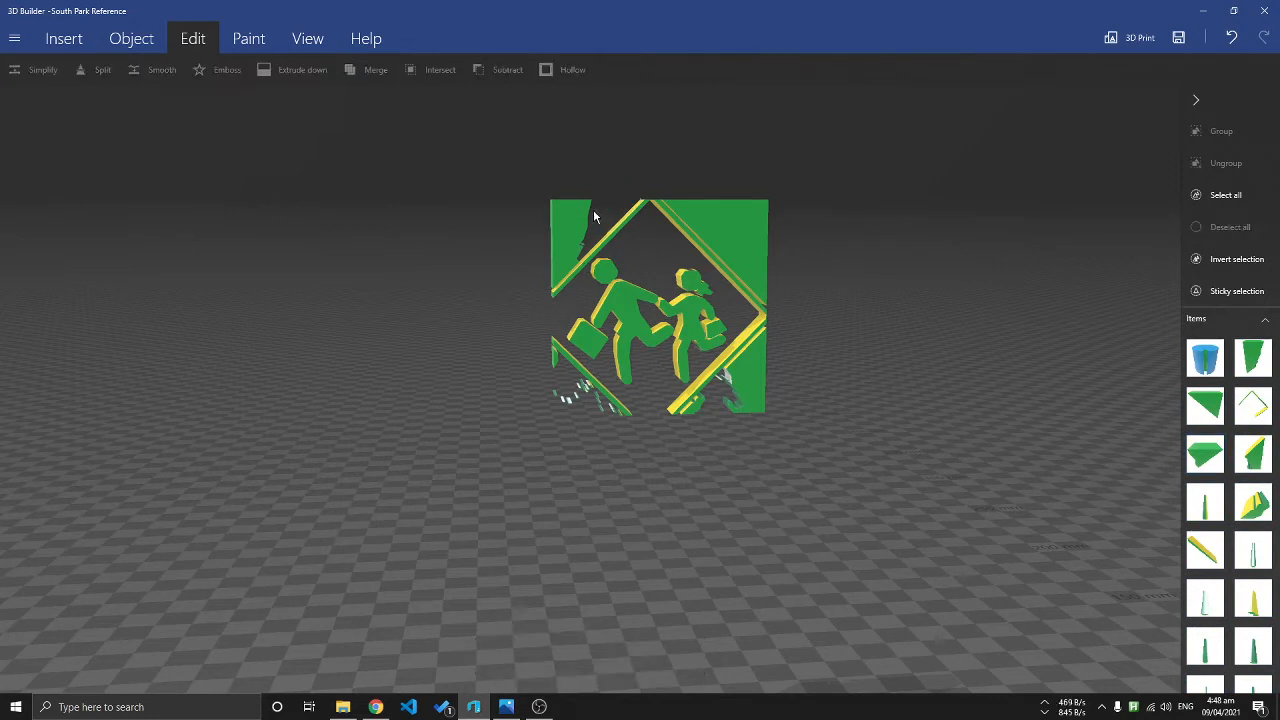
pyautogui.click(584, 222)
pyautogui.press('Delete')
pyautogui.click(616, 230)
pyautogui.press('Delete')
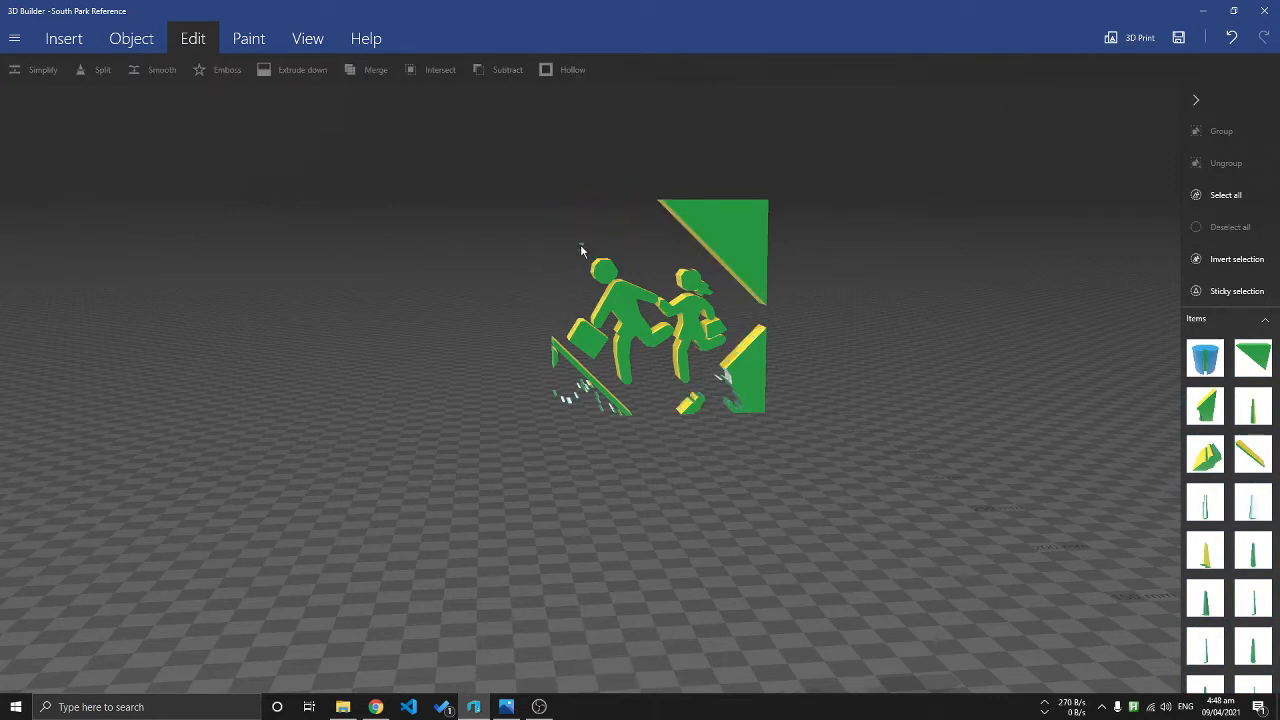
# Step: Delete the large triangular offcut and the lower corner offcut beside the smaller figure
pyautogui.moveTo(583, 242); pyautogui.dragTo(940, 269)
pyautogui.click(450, 107)
pyautogui.press('Delete')
pyautogui.click(522, 216)
pyautogui.press('Delete')
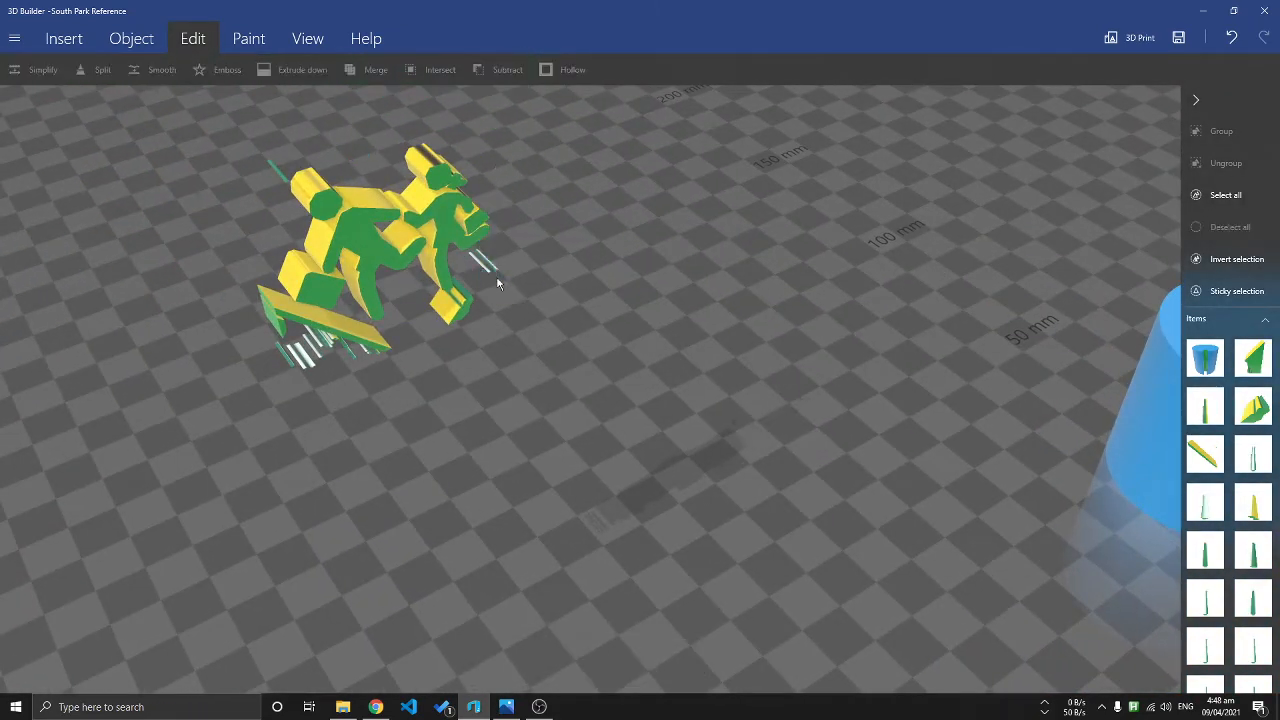
# Step: Delete the cluster of thin slivers and the diagonal strip below the larger figure's briefcase
pyautogui.moveTo(541, 362); pyautogui.dragTo(484, 313)
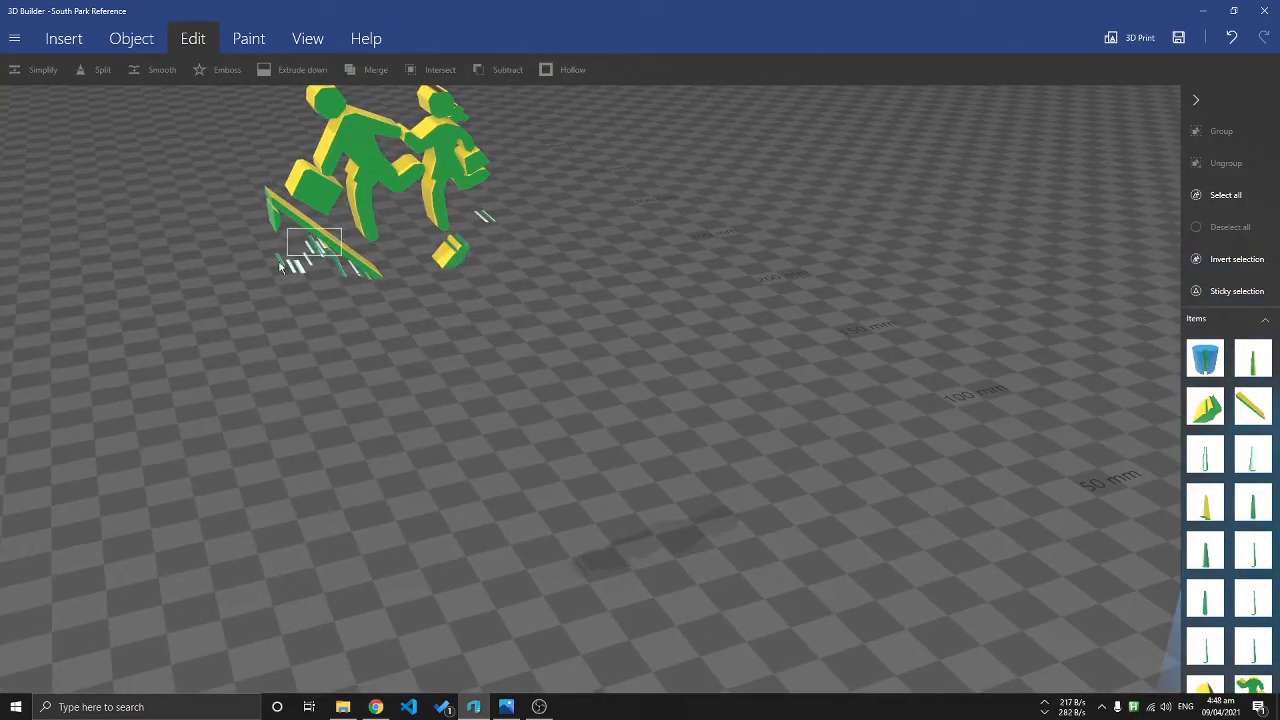
pyautogui.moveTo(281, 265); pyautogui.dragTo(237, 290)
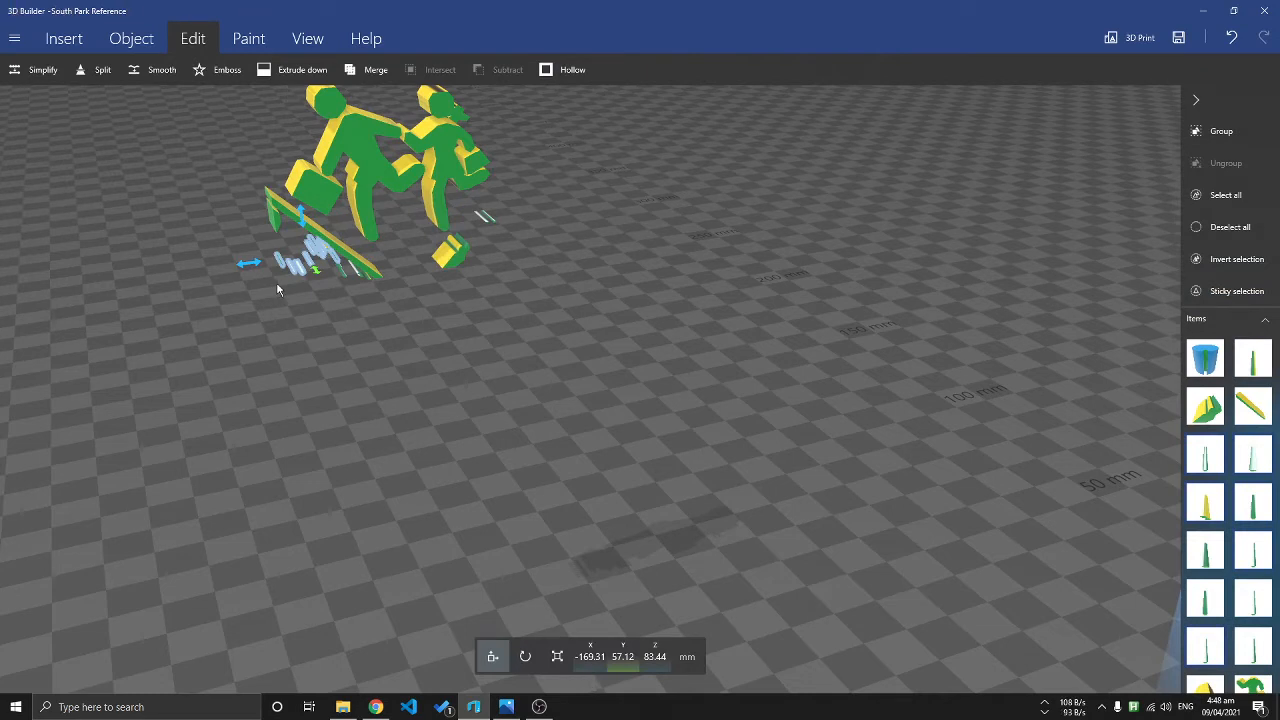
pyautogui.press('Delete')
pyautogui.click(286, 243)
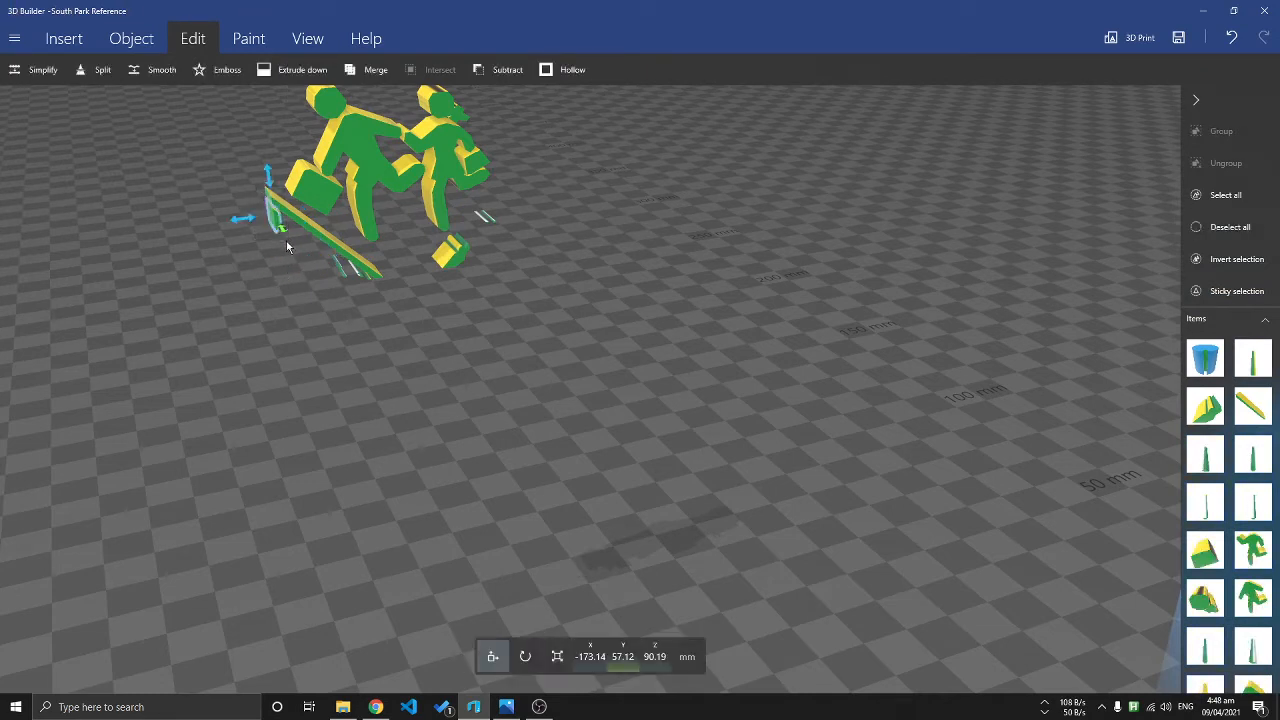
pyautogui.click(333, 262)
pyautogui.press('Delete')
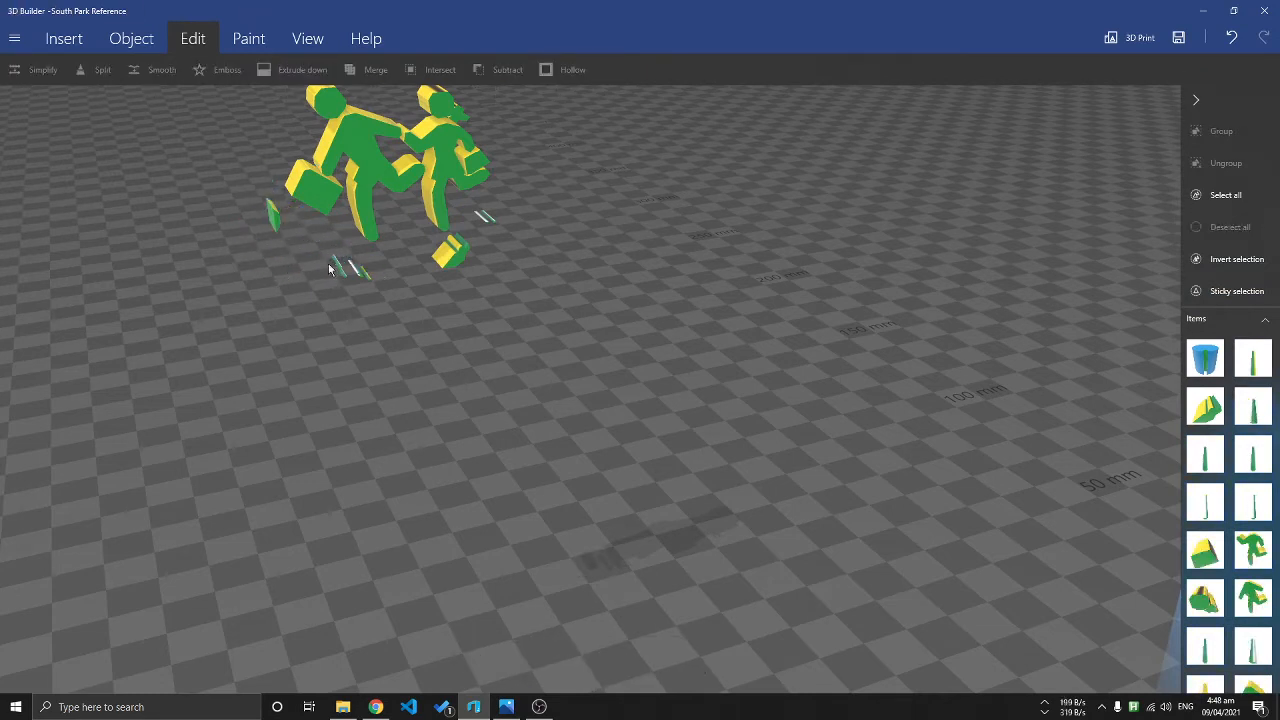
# Step: Delete the remaining slivers below the larger figure's foot and the small block below the smaller figure
pyautogui.moveTo(314, 240); pyautogui.dragTo(409, 316)
pyautogui.press('alt')
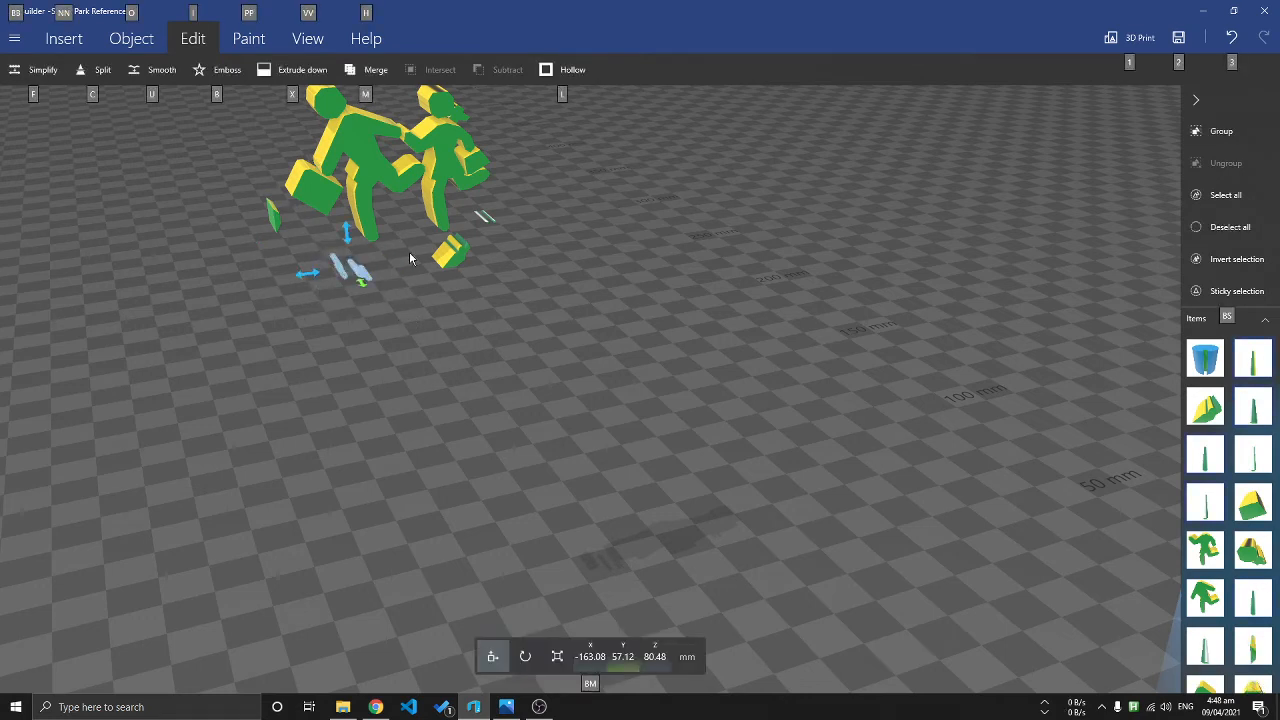
pyautogui.press('alt')
pyautogui.moveTo(421, 243); pyautogui.dragTo(522, 307)
pyautogui.press('alt')
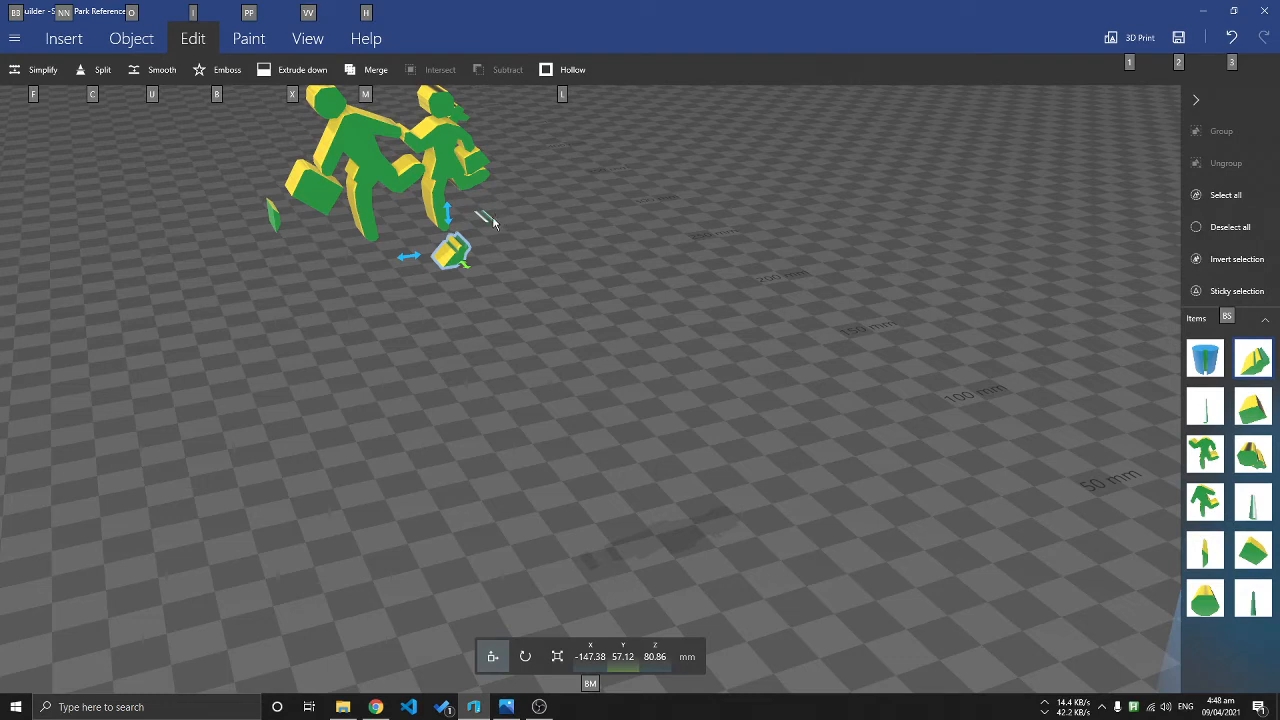
pyautogui.press('alt')
pyautogui.press('Delete')
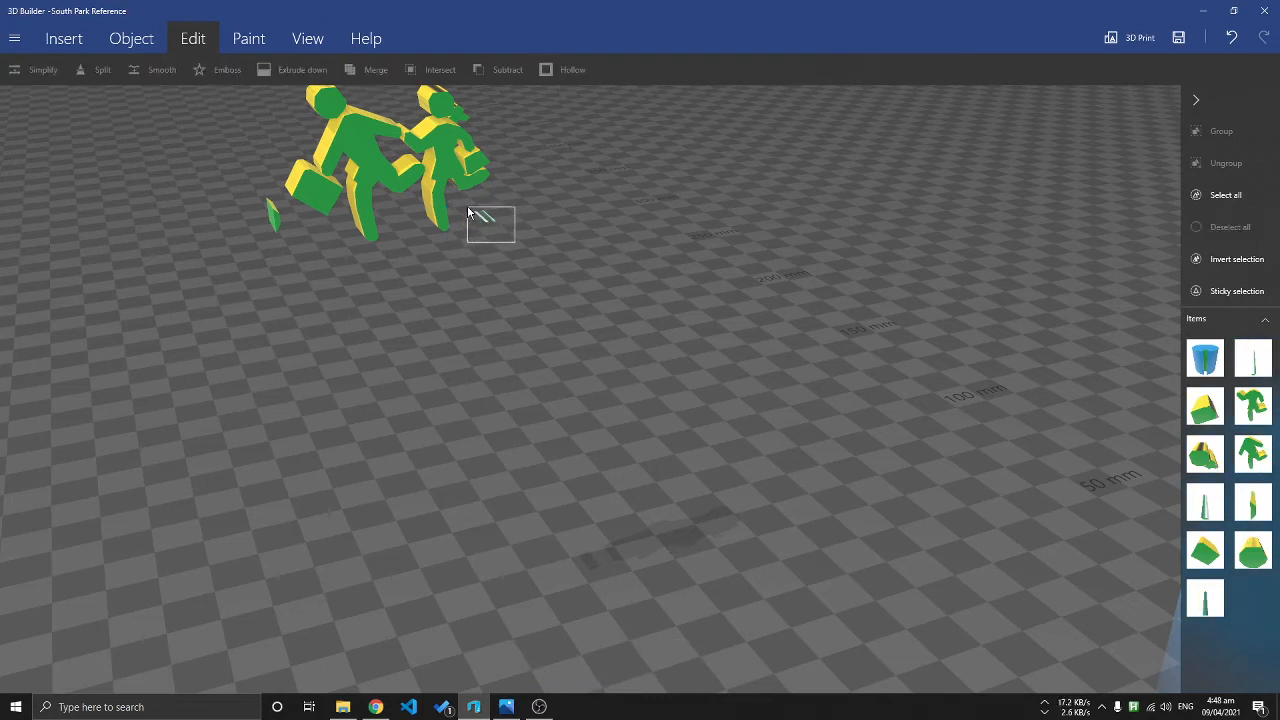
# Step: Delete the slivers beside the smaller figure, the offcut below the briefcase and the sliver above the larger figure's head
pyautogui.moveTo(468, 212); pyautogui.dragTo(472, 216)
pyautogui.press('alt')
pyautogui.press('alt')
pyautogui.press('Delete')
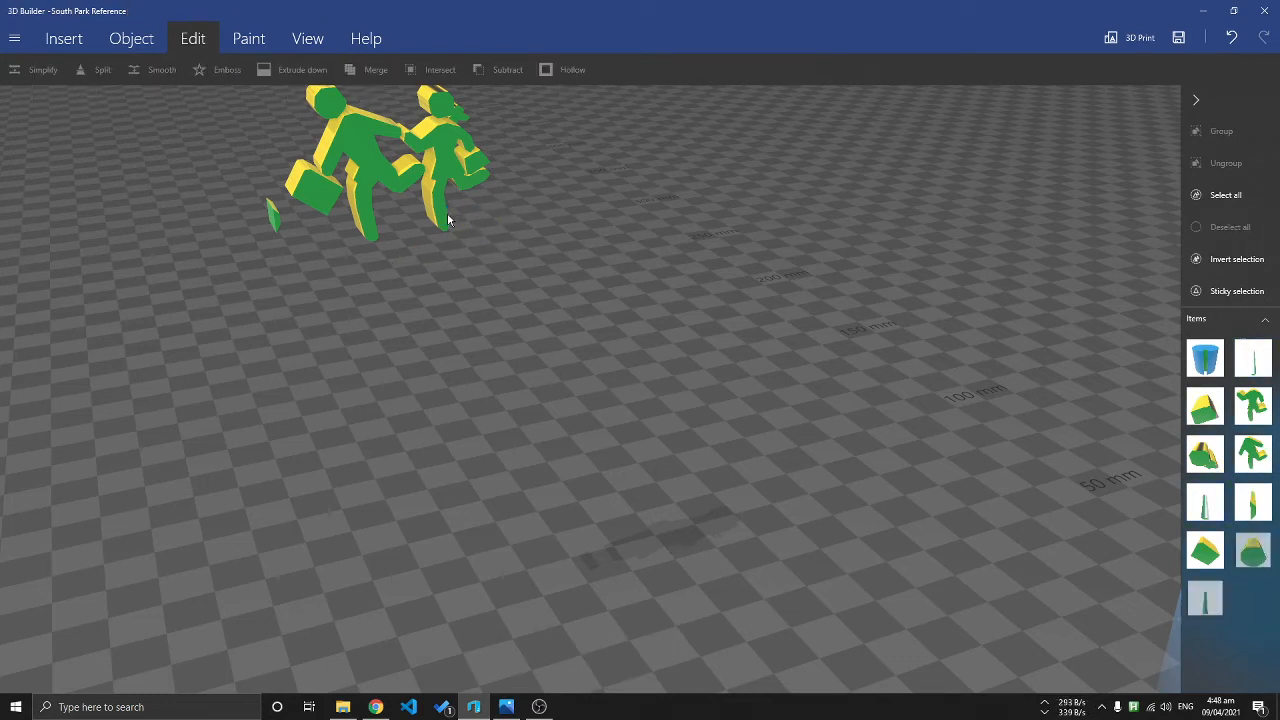
pyautogui.click(275, 216)
pyautogui.press('Delete')
pyautogui.moveTo(567, 190); pyautogui.dragTo(608, 285, button='right')
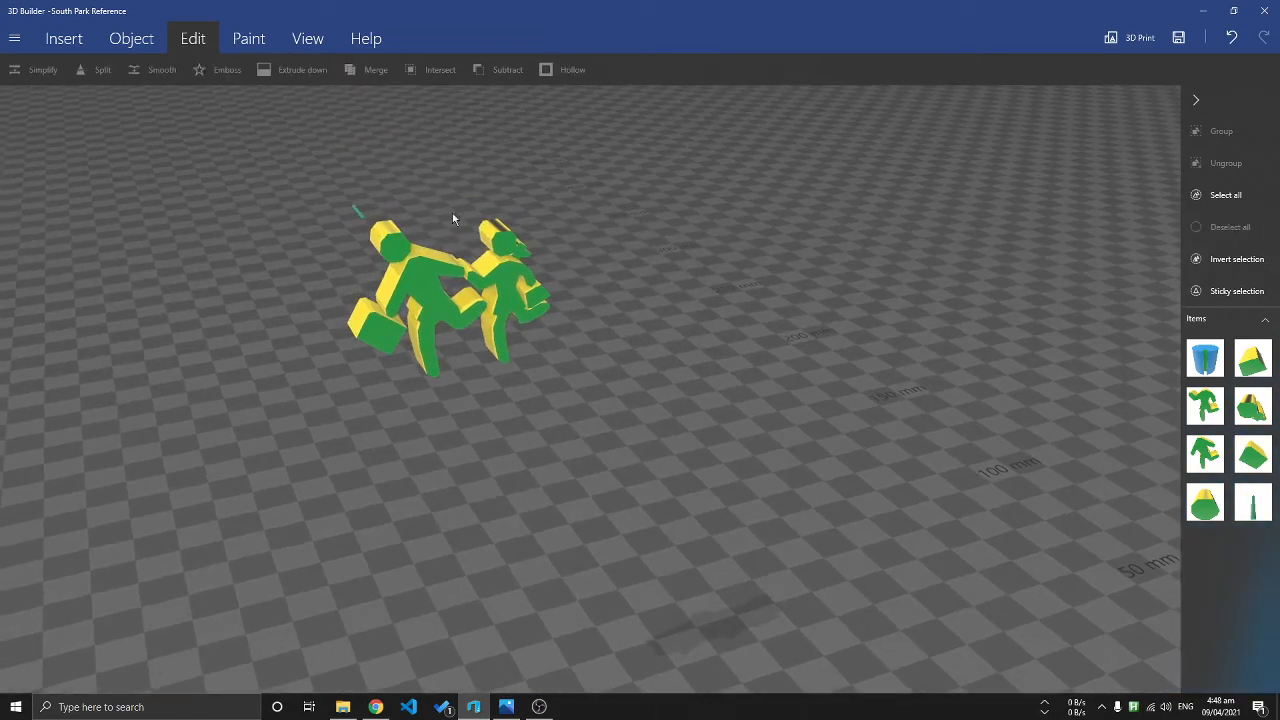
pyautogui.click(357, 213)
pyautogui.press('Delete')
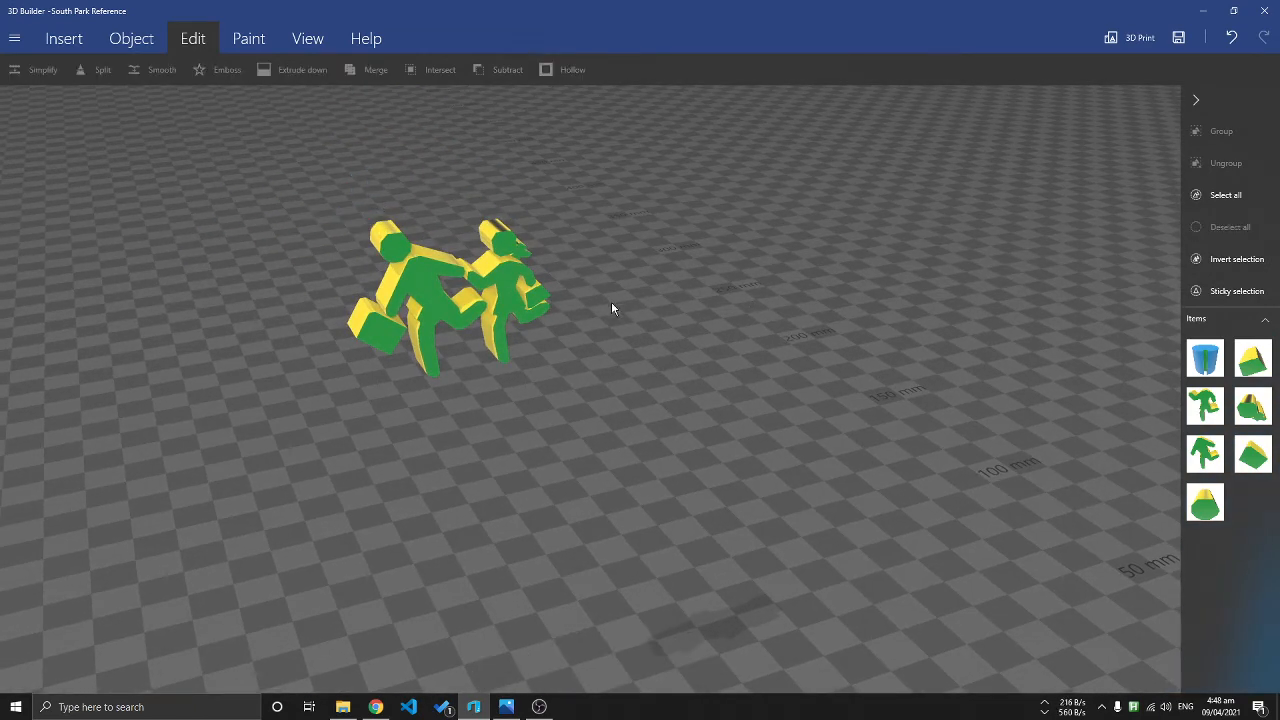
# Step: Group all the pieces of the two running figures into one object
pyautogui.moveTo(612, 303); pyautogui.dragTo(638, 309)
pyautogui.click(457, 293)
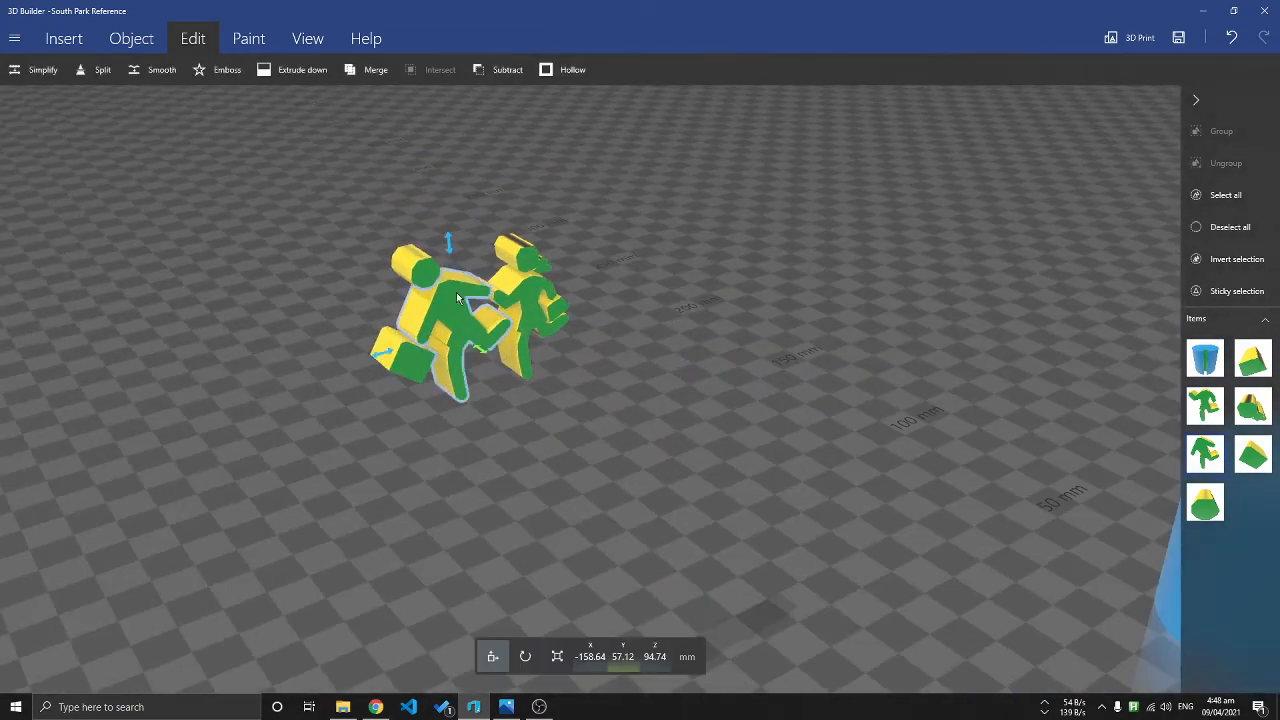
pyautogui.moveTo(594, 213); pyautogui.dragTo(617, 231)
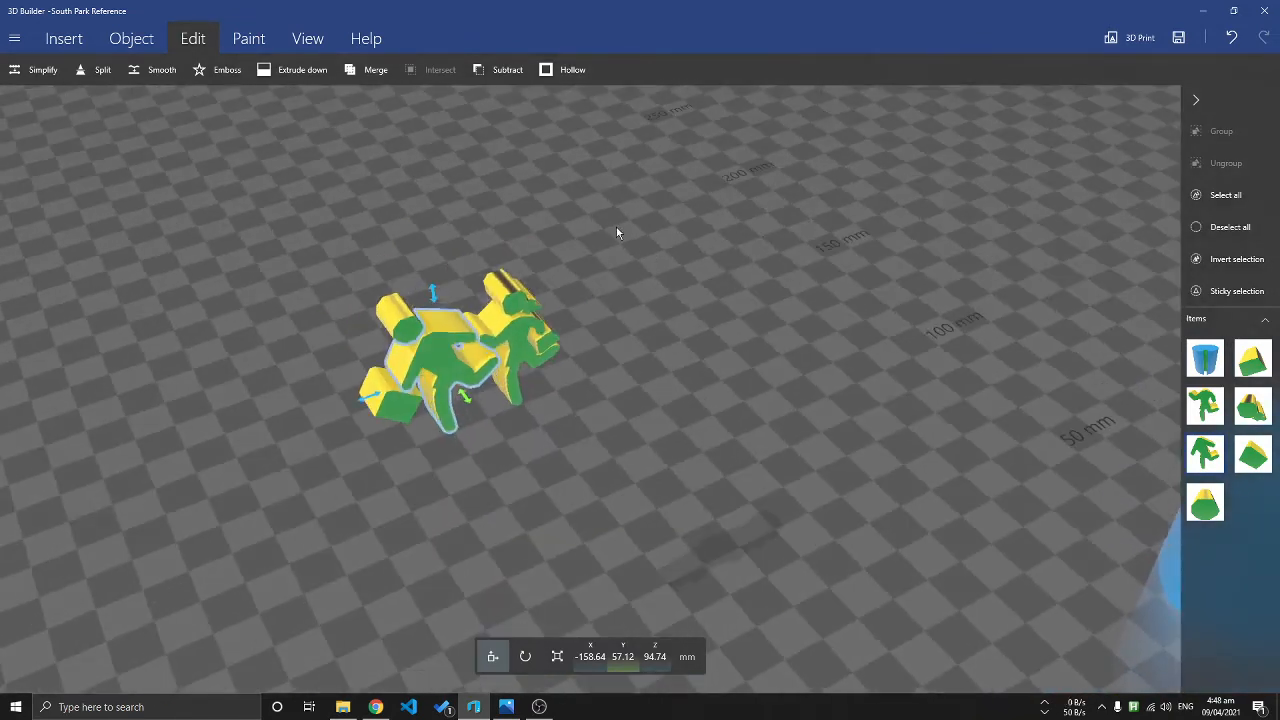
pyautogui.hotkey('ctrl', 'g')
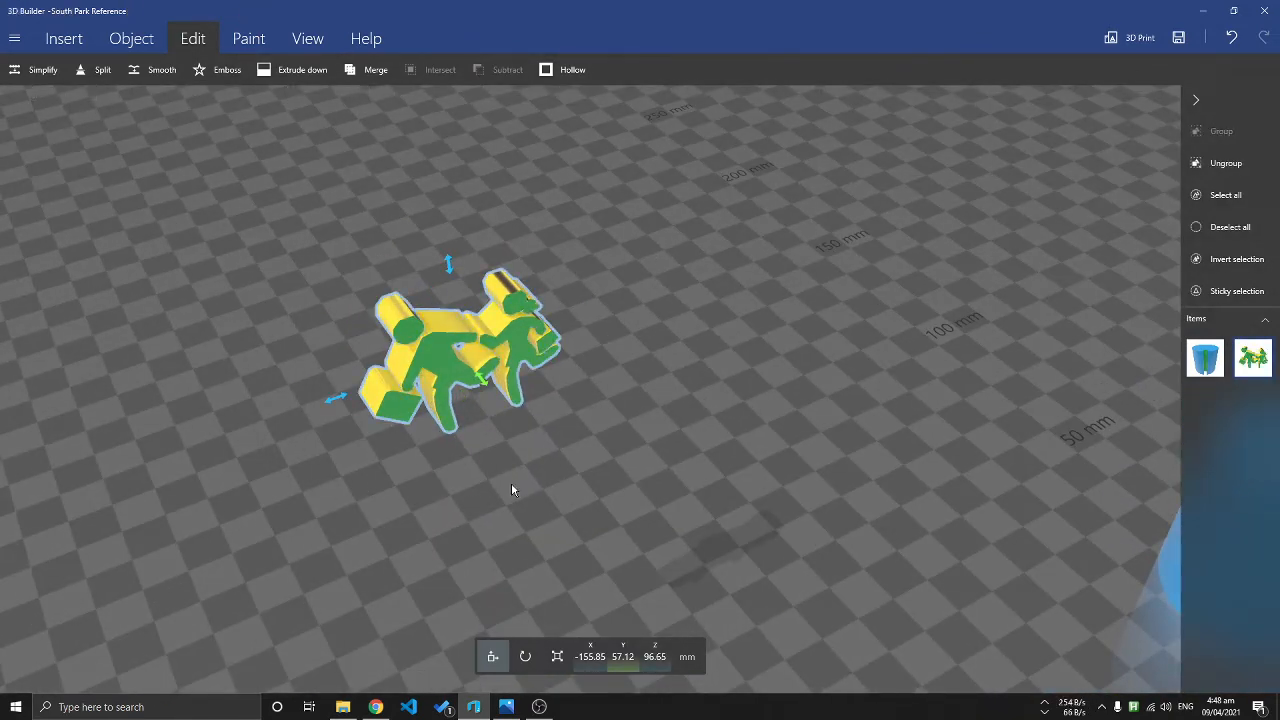
# Step: Set the grouped figures' depth along Y to 1 mm and deselect them
pyautogui.moveTo(567, 498); pyautogui.dragTo(639, 475)
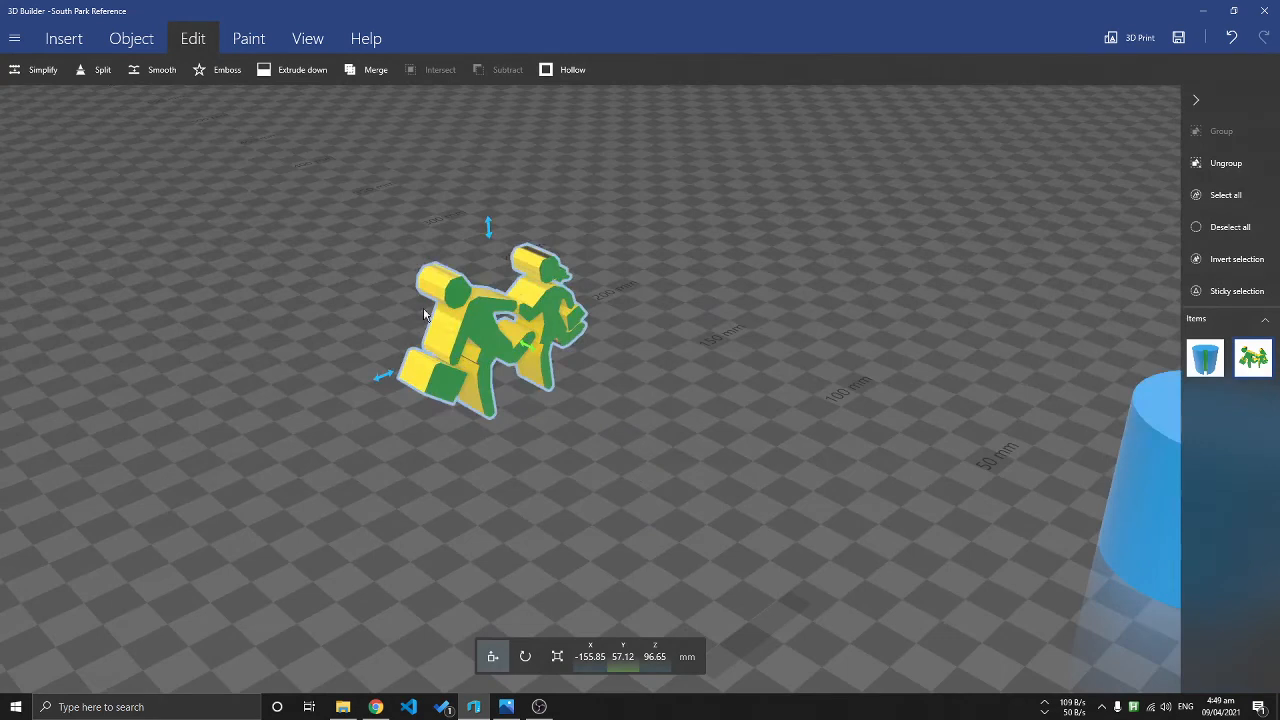
pyautogui.click(557, 656)
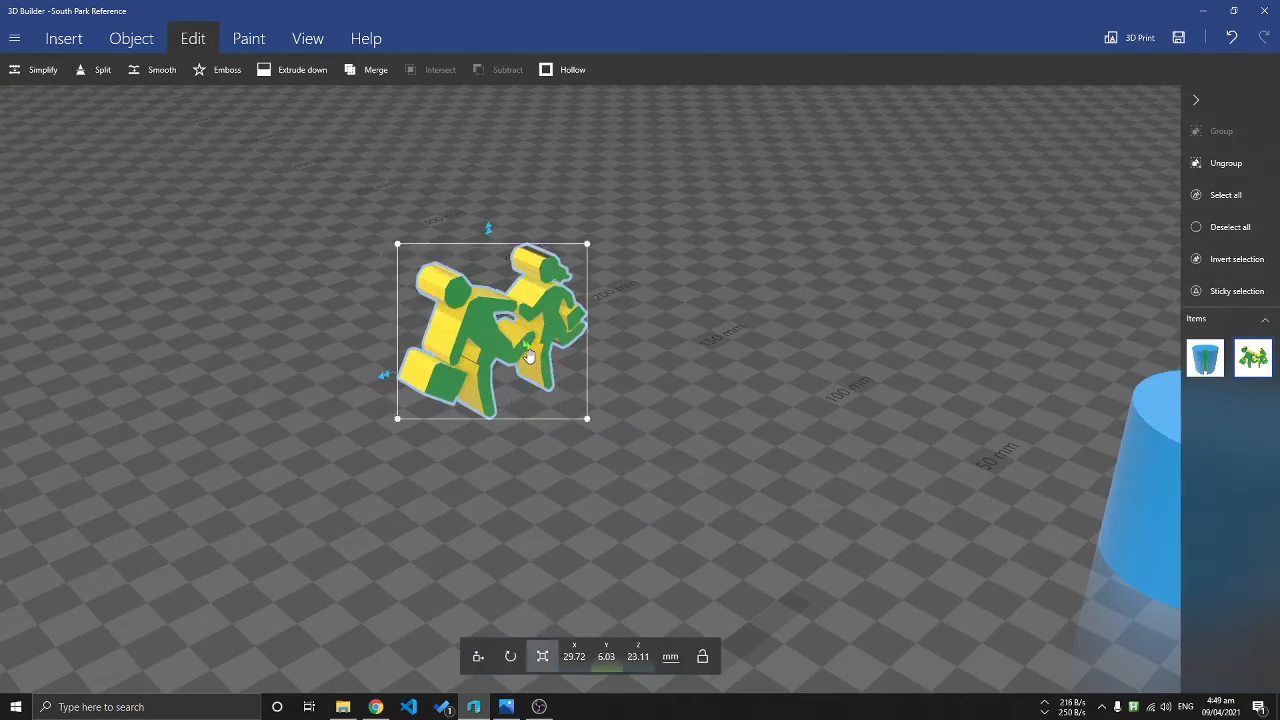
pyautogui.click(606, 655)
pyautogui.write('1')
pyautogui.press('Return')
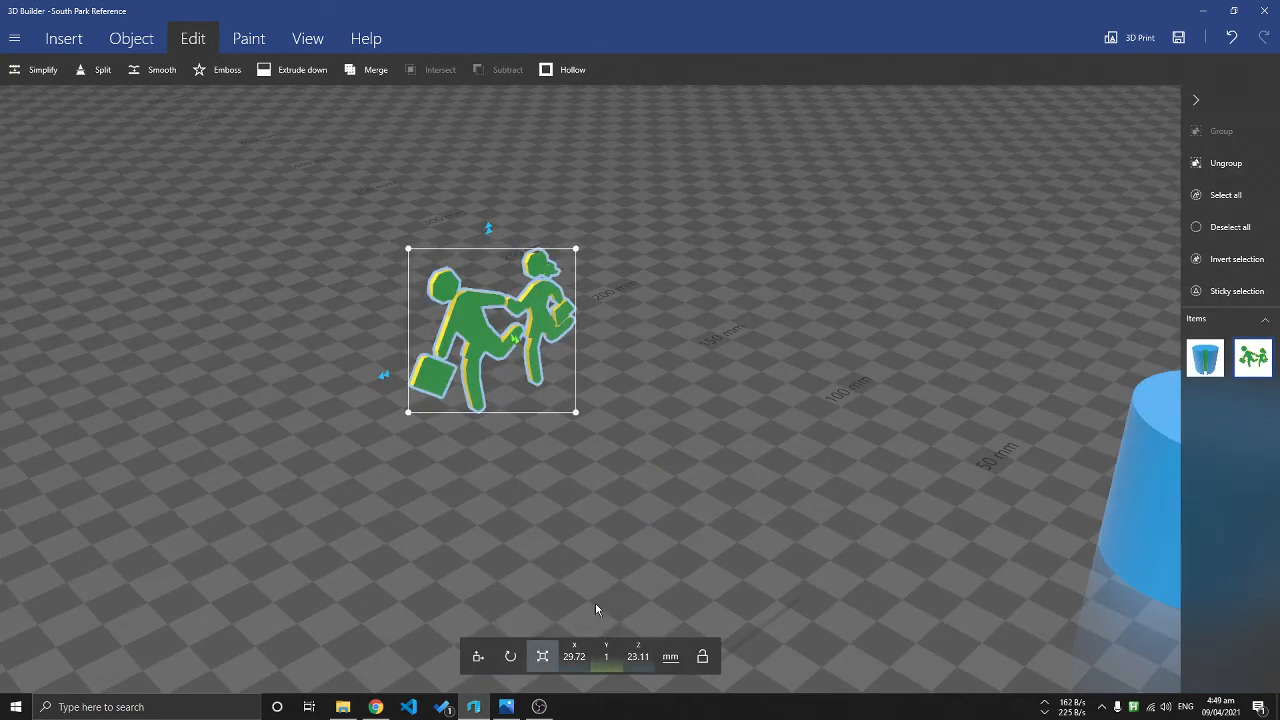
pyautogui.click(1196, 238)
pyautogui.moveTo(505, 481); pyautogui.dragTo(645, 519)
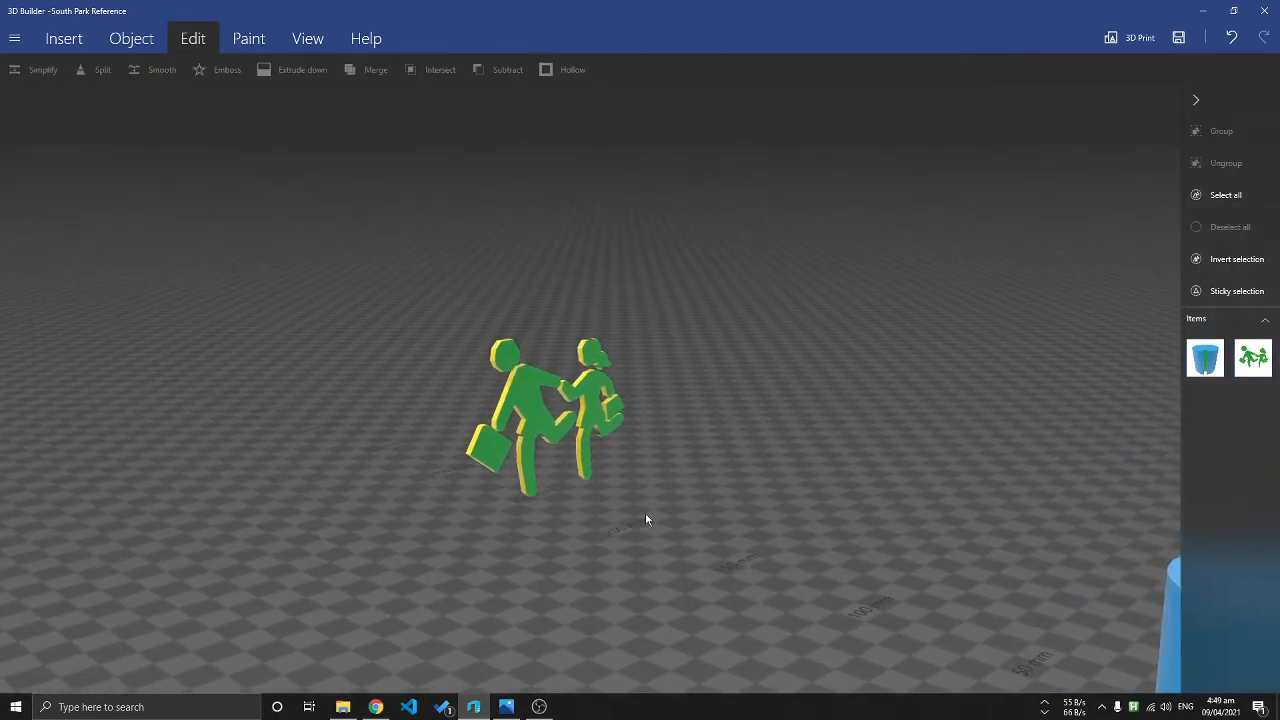
# Step: Paint every part of the two figures and their bags black, apply the color and deselect the group
pyautogui.click(529, 383)
pyautogui.click(249, 38)
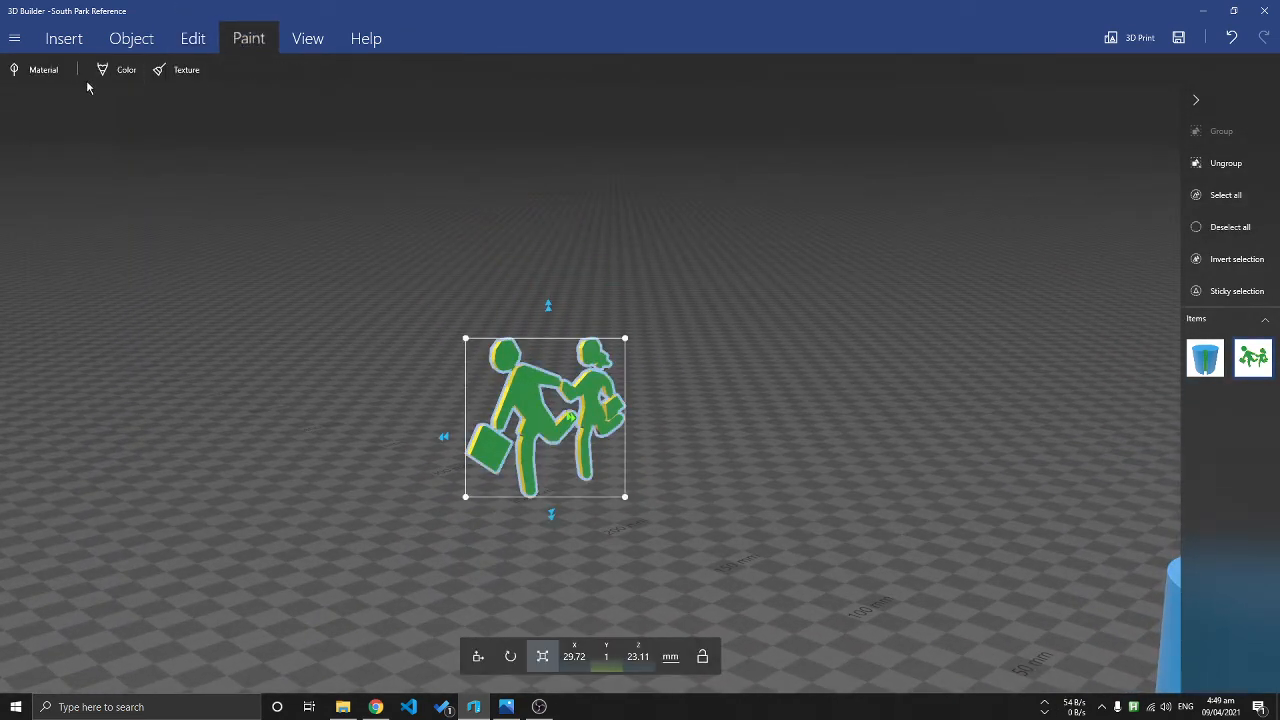
pyautogui.click(118, 72)
pyautogui.click(185, 43)
pyautogui.click(677, 74)
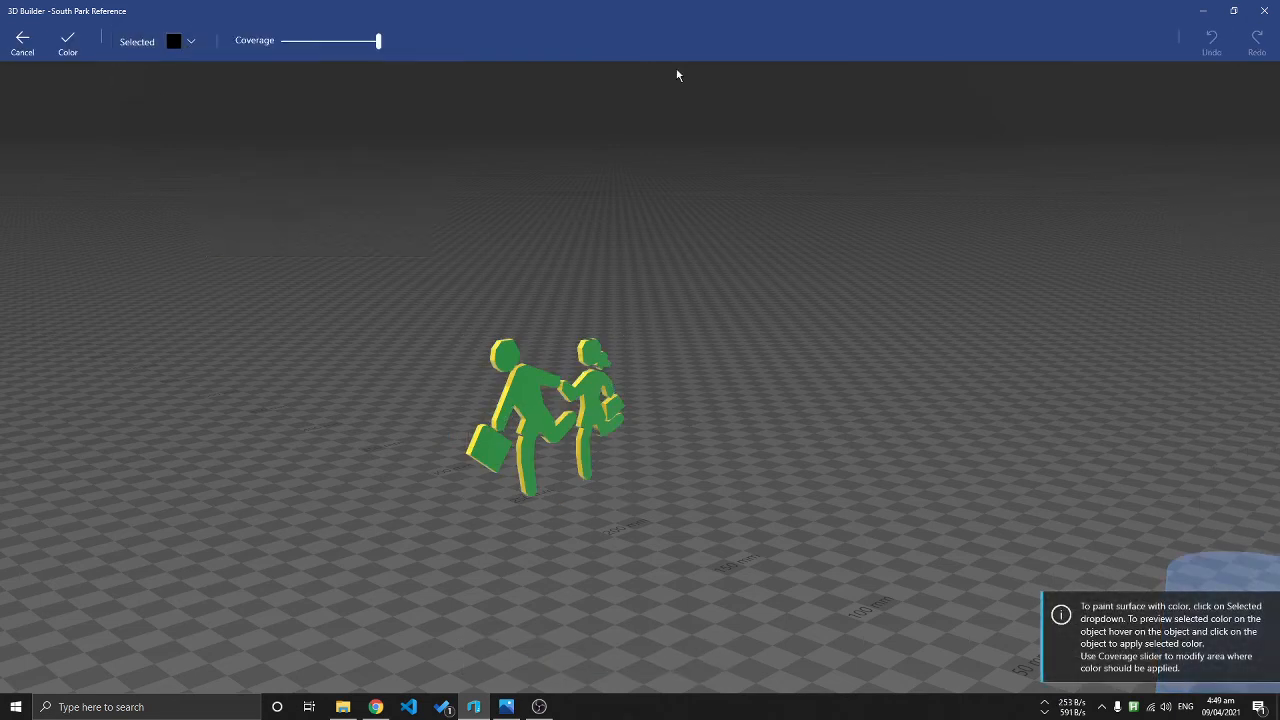
pyautogui.click(506, 350)
pyautogui.click(488, 455)
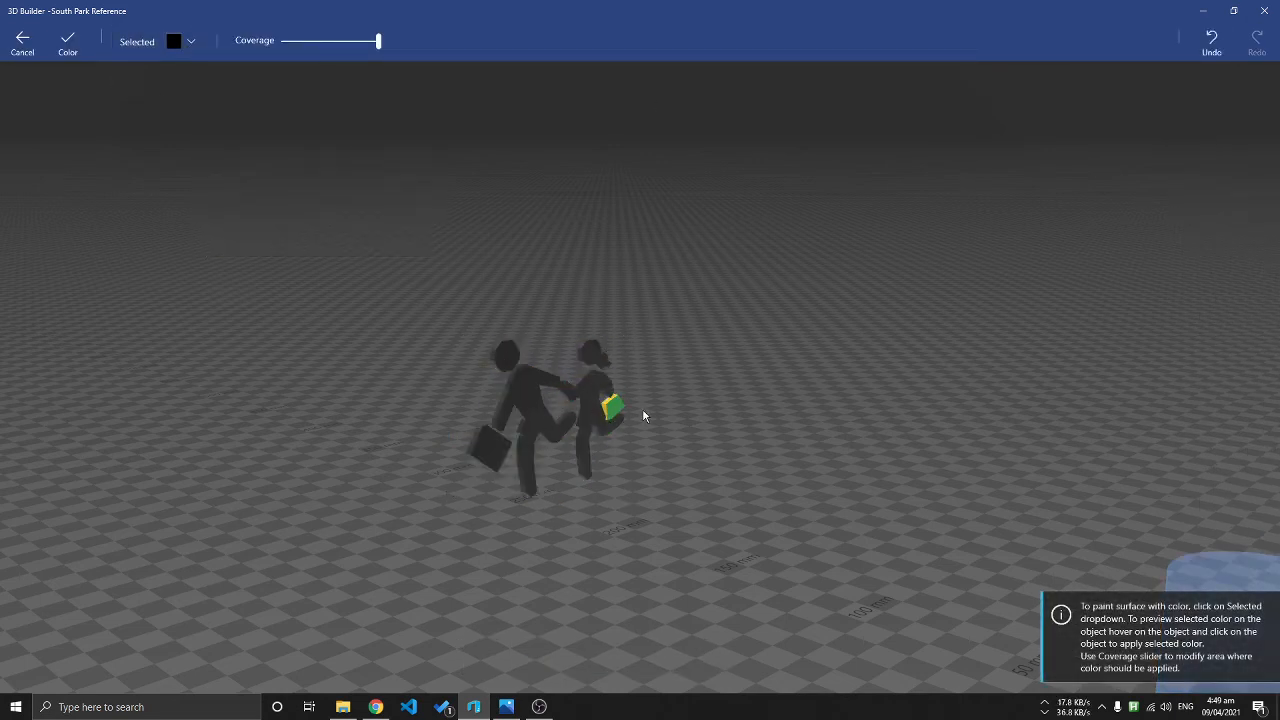
pyautogui.click(620, 392)
pyautogui.click(67, 40)
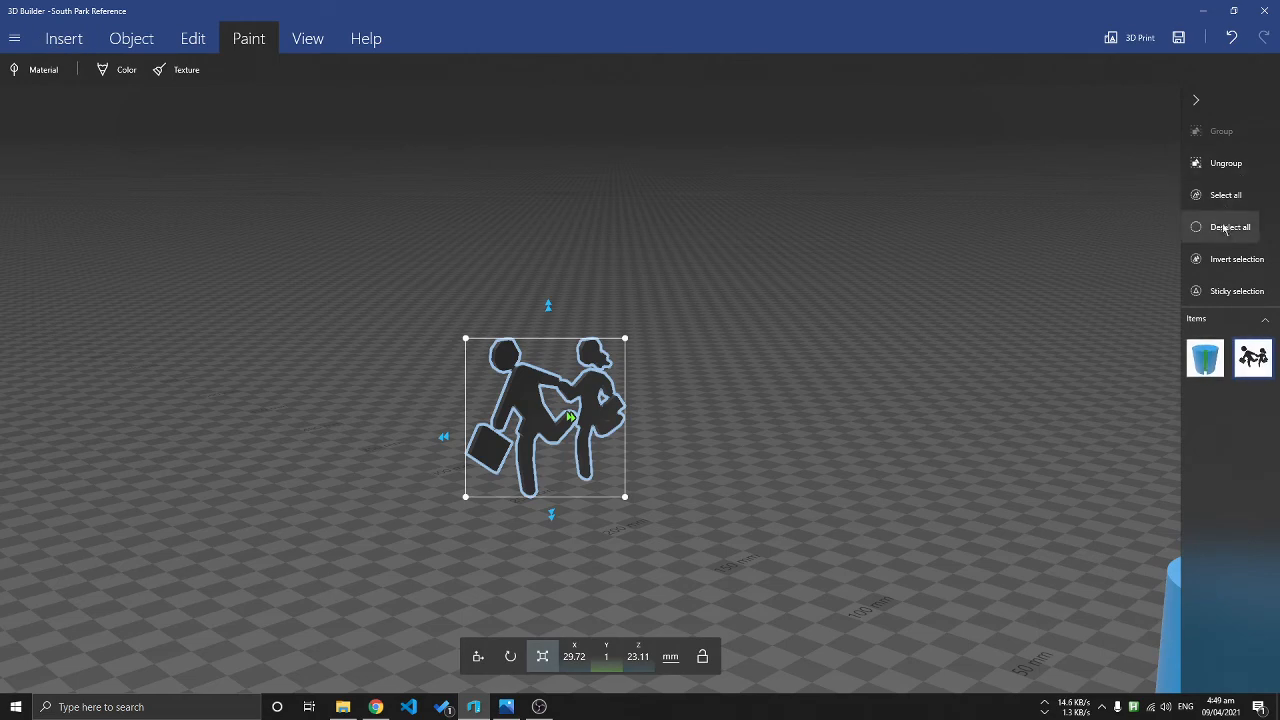
pyautogui.click(1228, 227)
pyautogui.moveTo(914, 350); pyautogui.dragTo(836, 432)
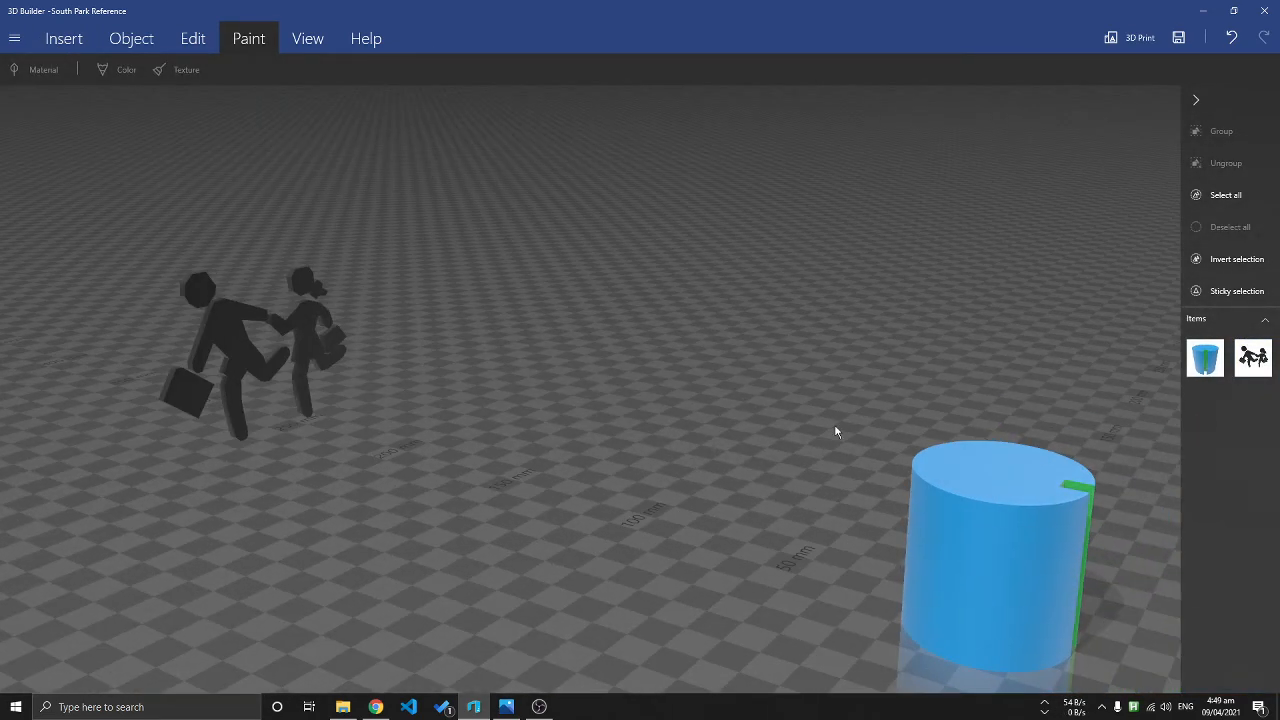